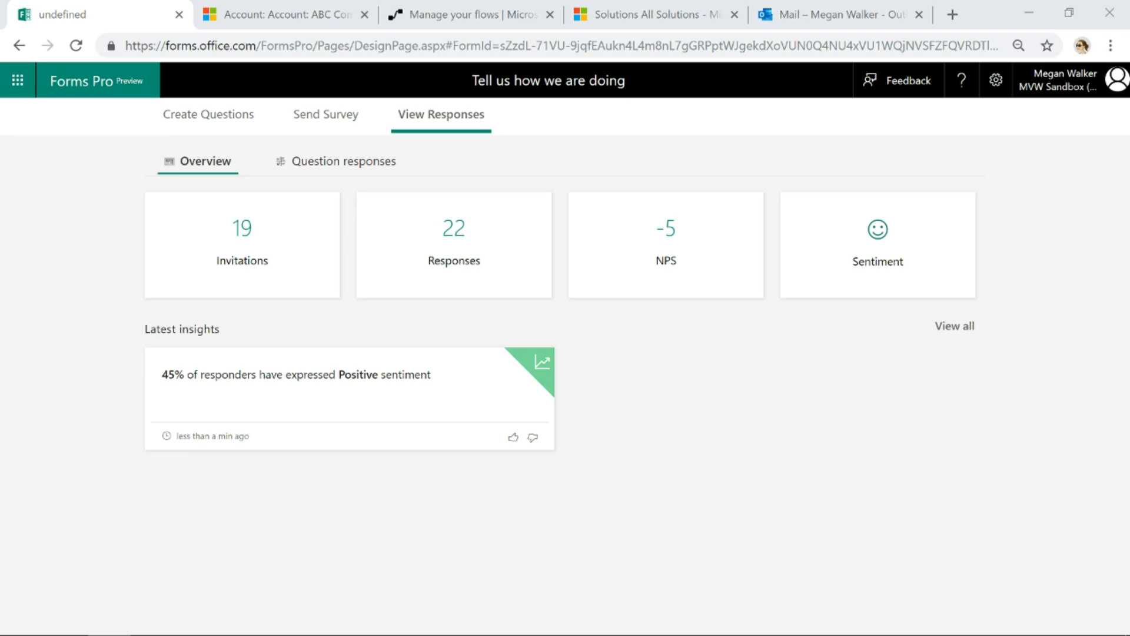
- Open the response details behind the survey's NPS figure
{"action": "mouse_move", "coordinate": [626, 254]}
{"action": "left_click", "coordinate": [666, 226]}
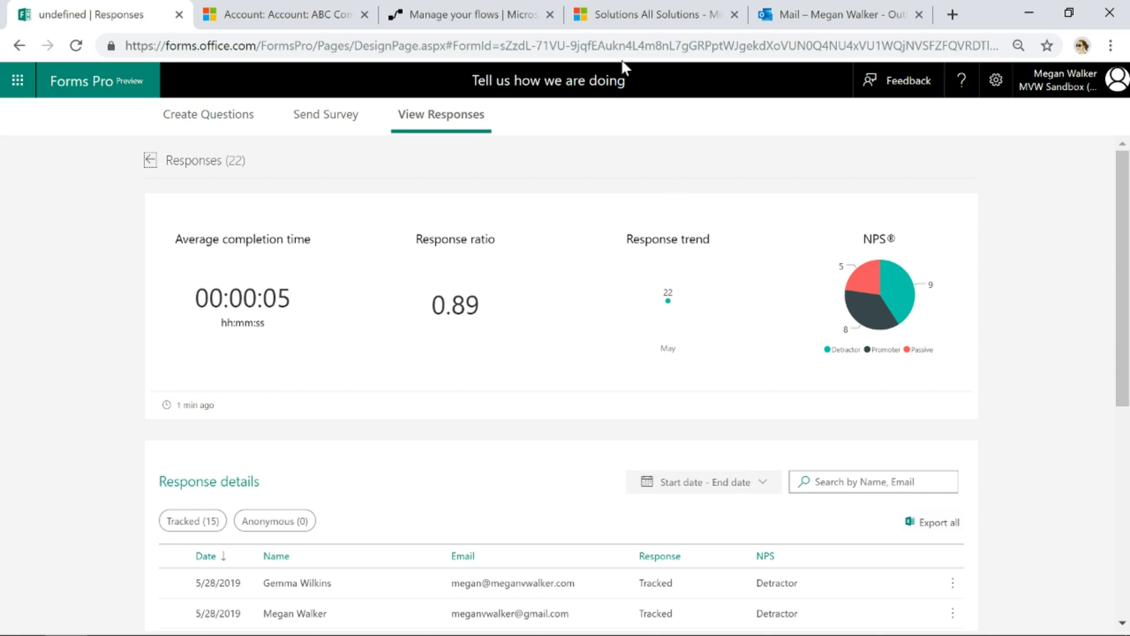
- Switch to the Dynamics 365 solutions list and open the Net Promoter Score solution in a maximized window
{"action": "left_click", "coordinate": [627, 15]}
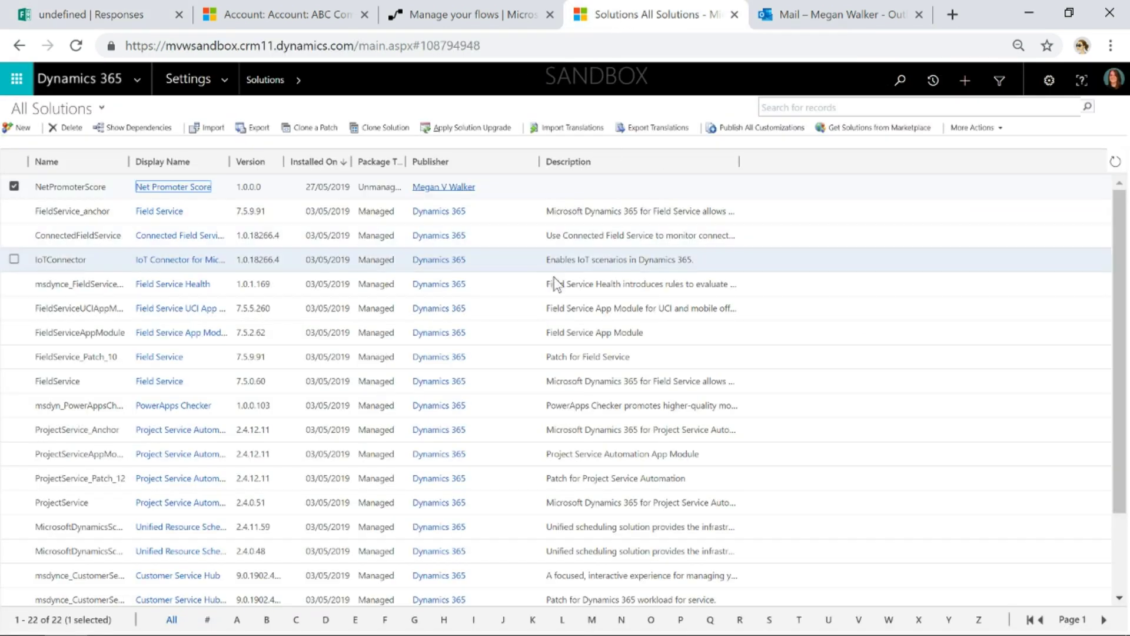
{"action": "left_click", "coordinate": [155, 186]}
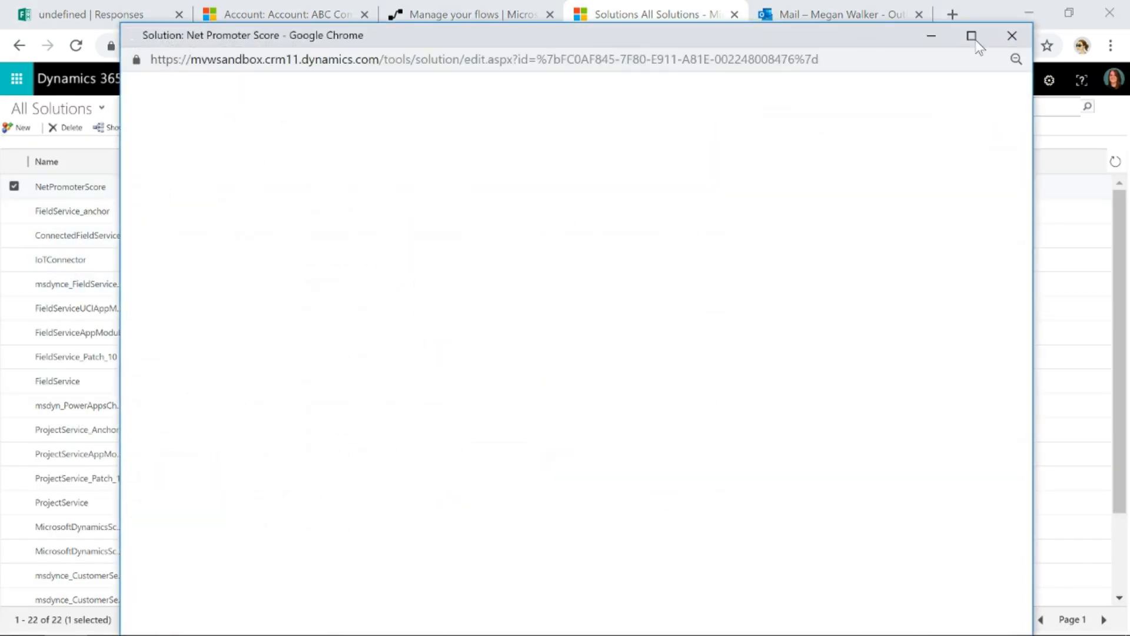
{"action": "left_click", "coordinate": [970, 37]}
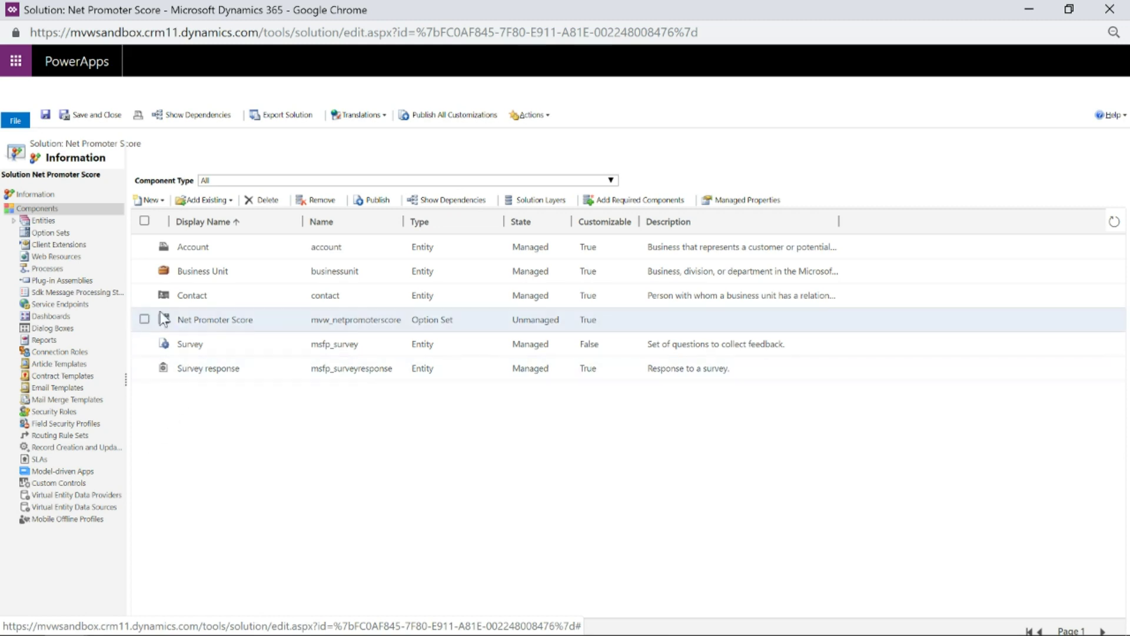
- Examine the options defined in the solution's Net Promoter Score option set, and close it
{"action": "left_click", "coordinate": [50, 233]}
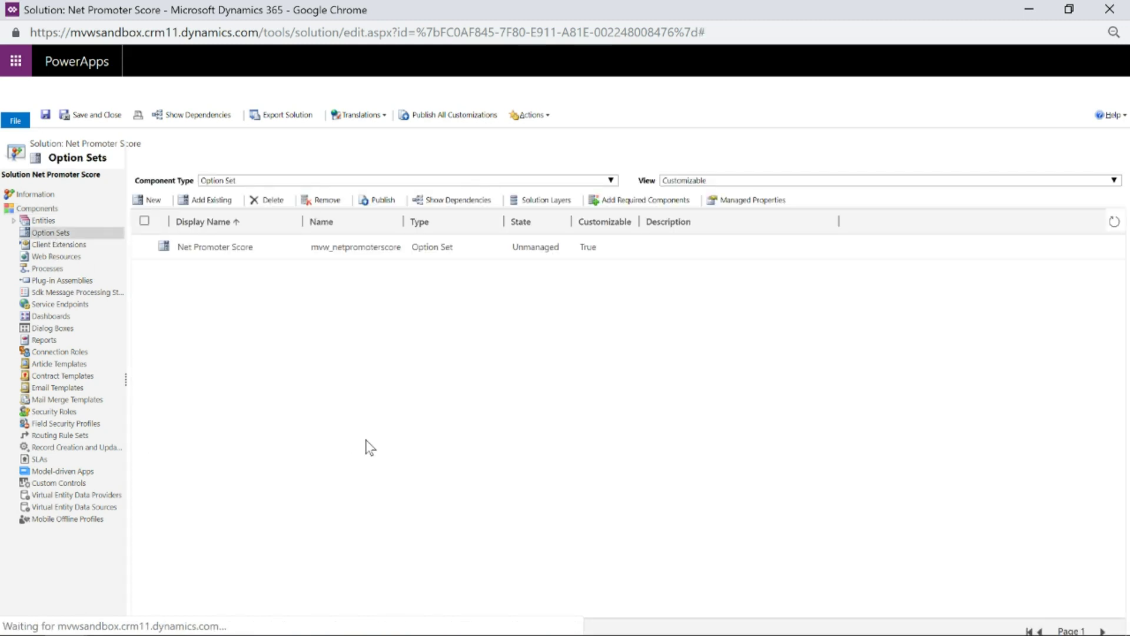
{"action": "double_click", "coordinate": [221, 247]}
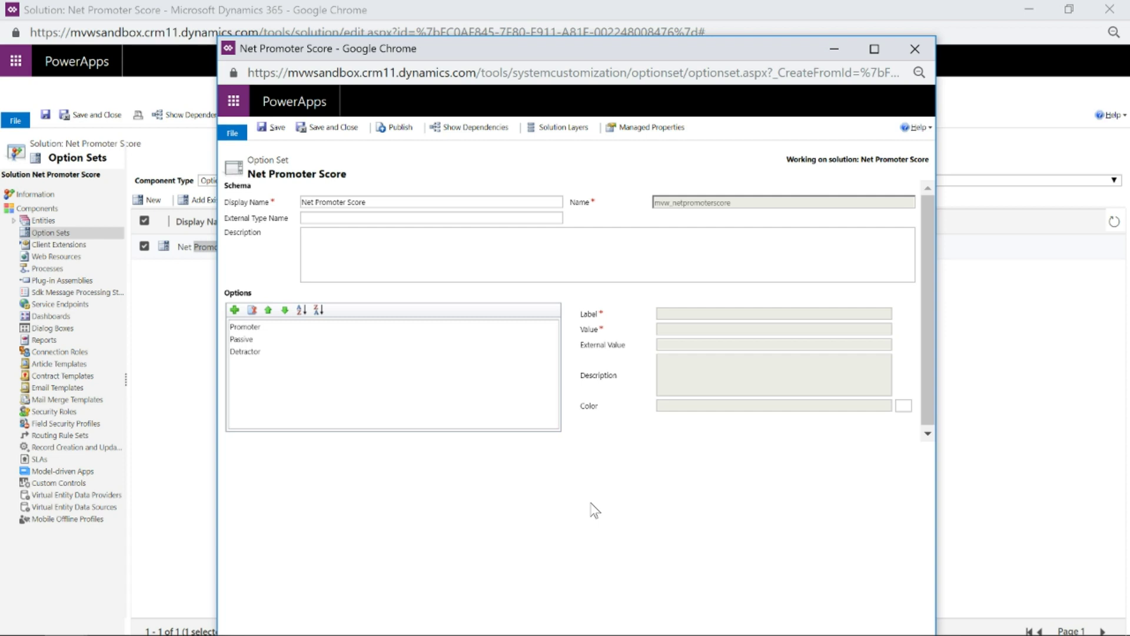
{"action": "left_click", "coordinate": [913, 52]}
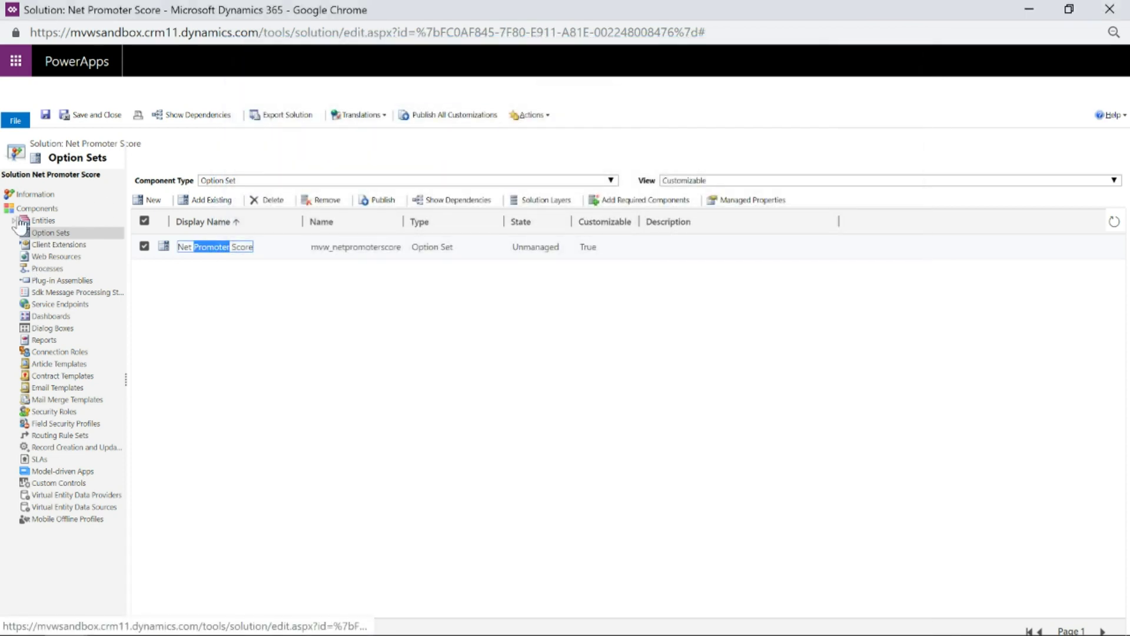
- Open the Contact entity's field list within the solution and select the NPS Type field
{"action": "left_click", "coordinate": [14, 221]}
{"action": "left_click", "coordinate": [49, 259]}
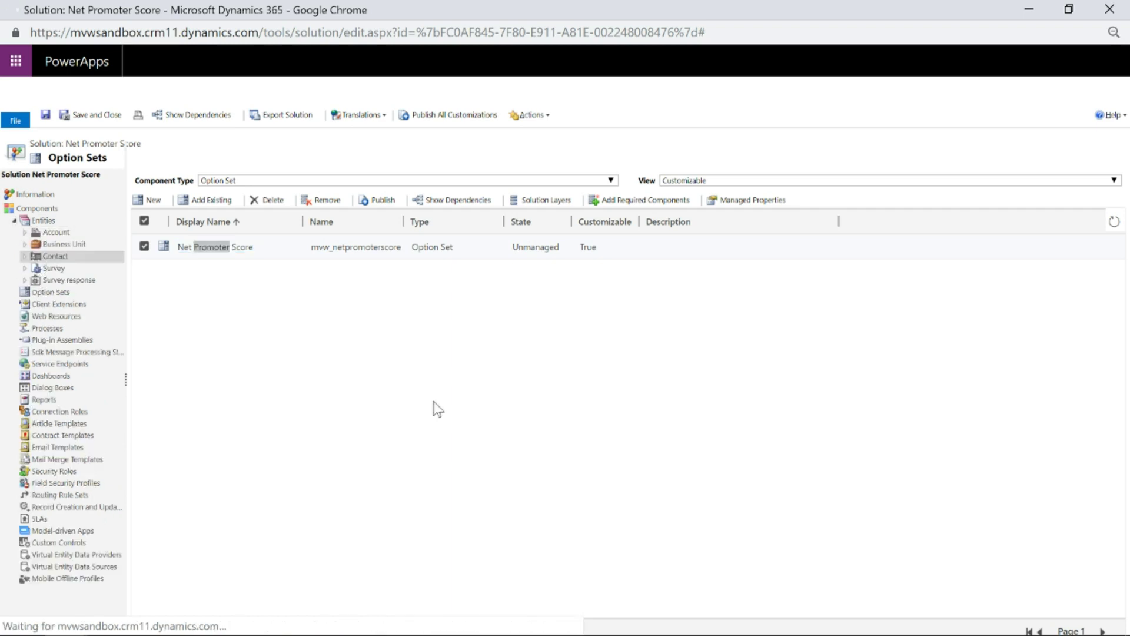
{"action": "left_click", "coordinate": [25, 256]}
{"action": "left_click", "coordinate": [65, 304]}
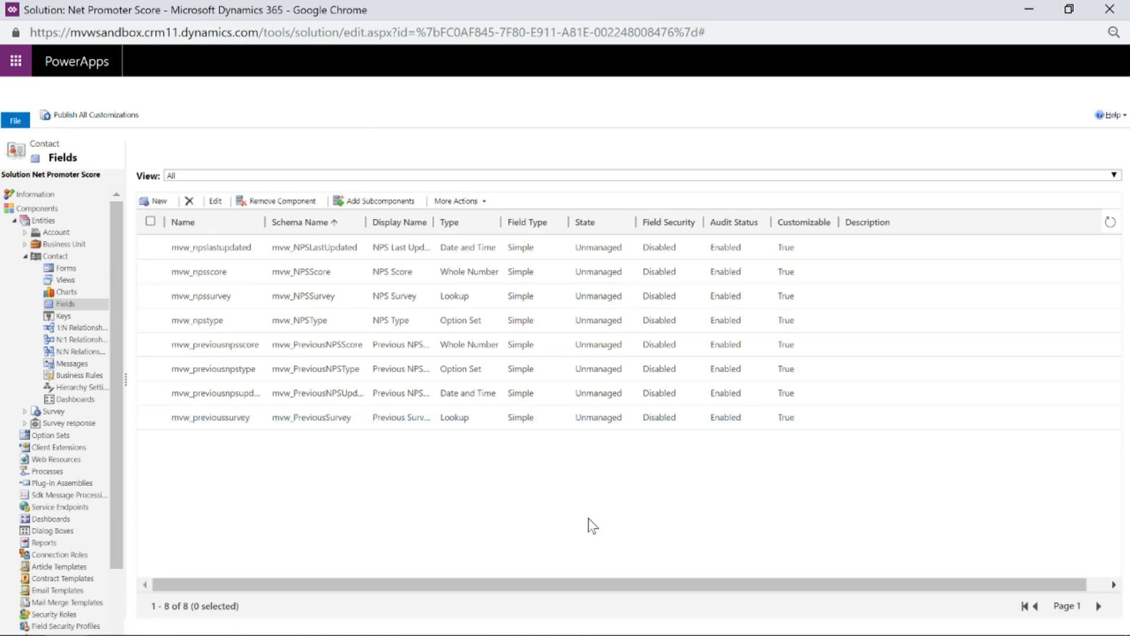
{"action": "left_click", "coordinate": [312, 321]}
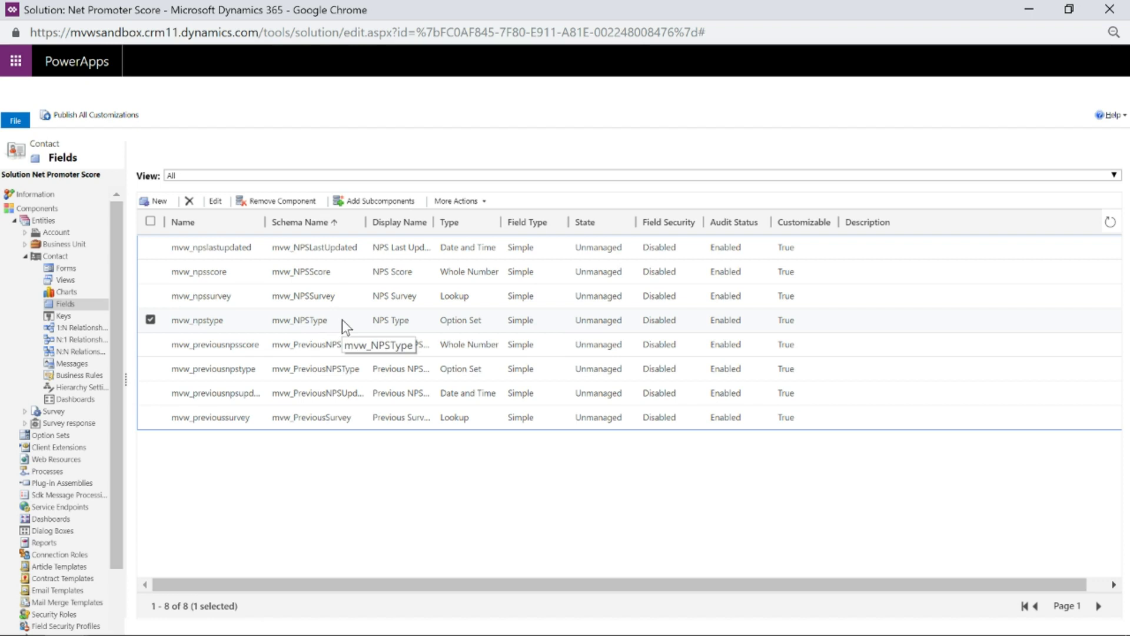
- Sort the Contact fields by type and by display name, and widen the Display Name column to show full names
{"action": "left_click", "coordinate": [464, 225]}
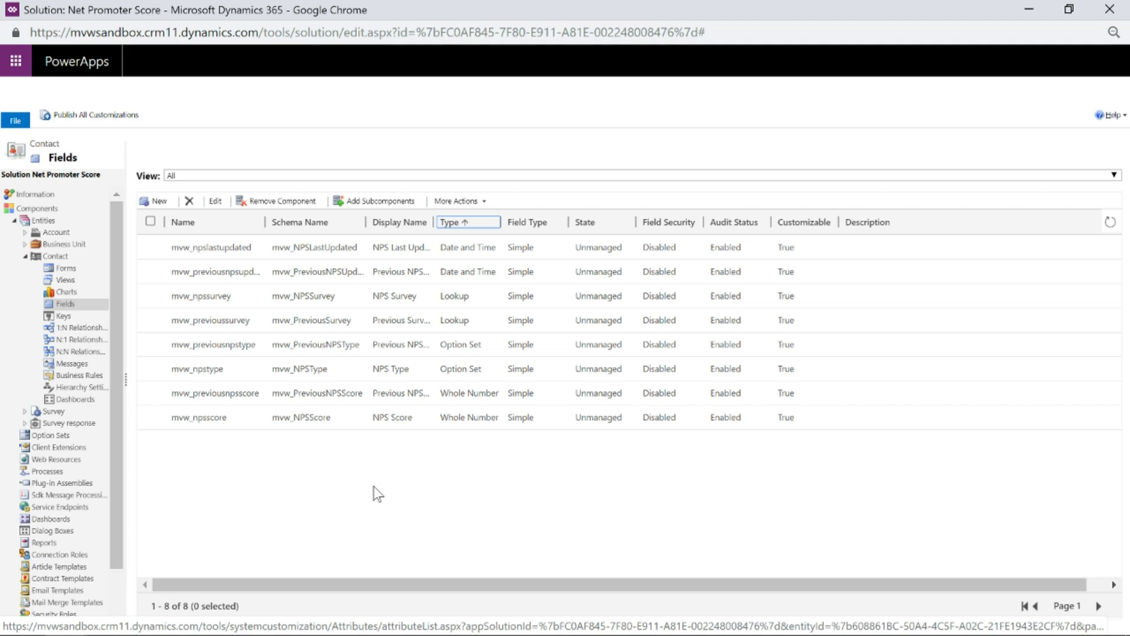
{"action": "left_click", "coordinate": [415, 224]}
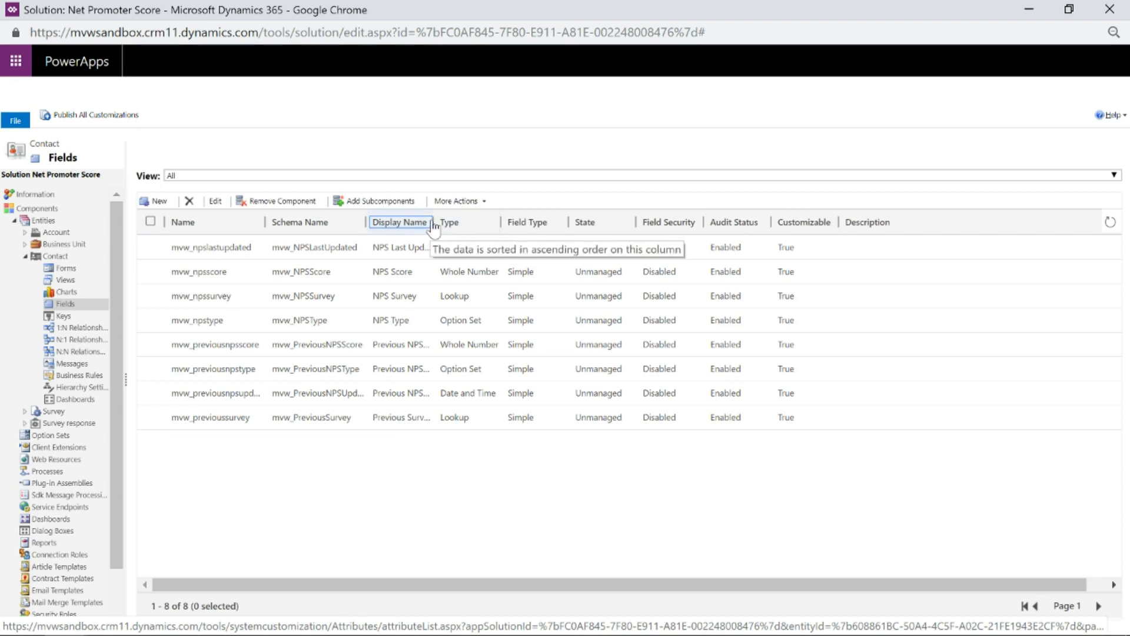
{"action": "left_click_drag", "start_coordinate": [434, 216], "coordinate": [508, 222]}
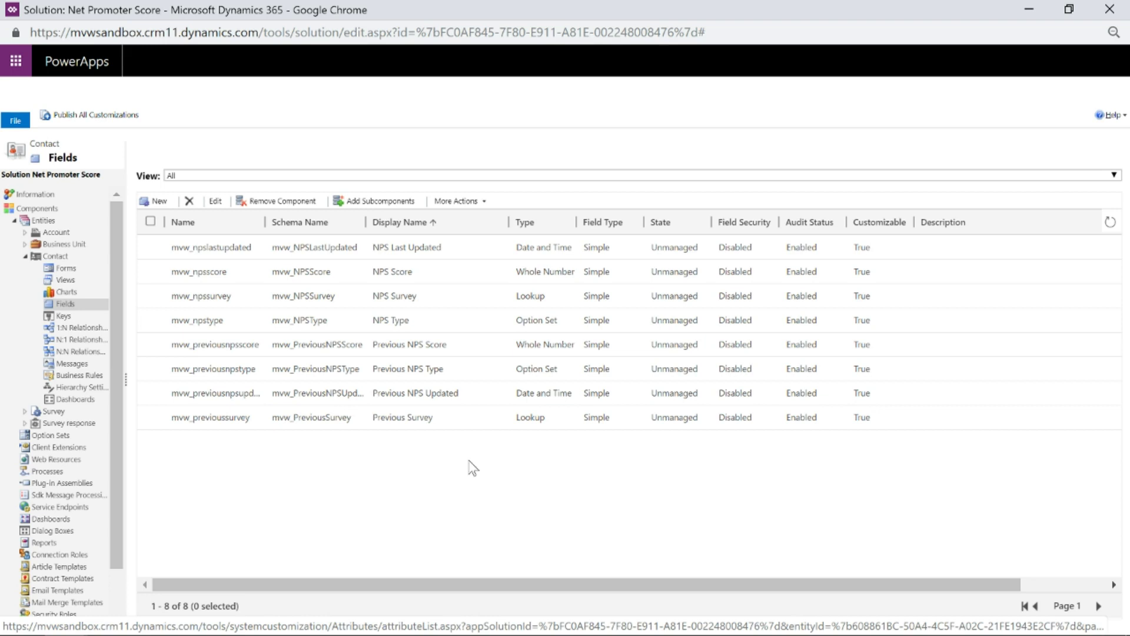
- Collapse the Contact entity and open the Account entity's field list
{"action": "left_click", "coordinate": [25, 258]}
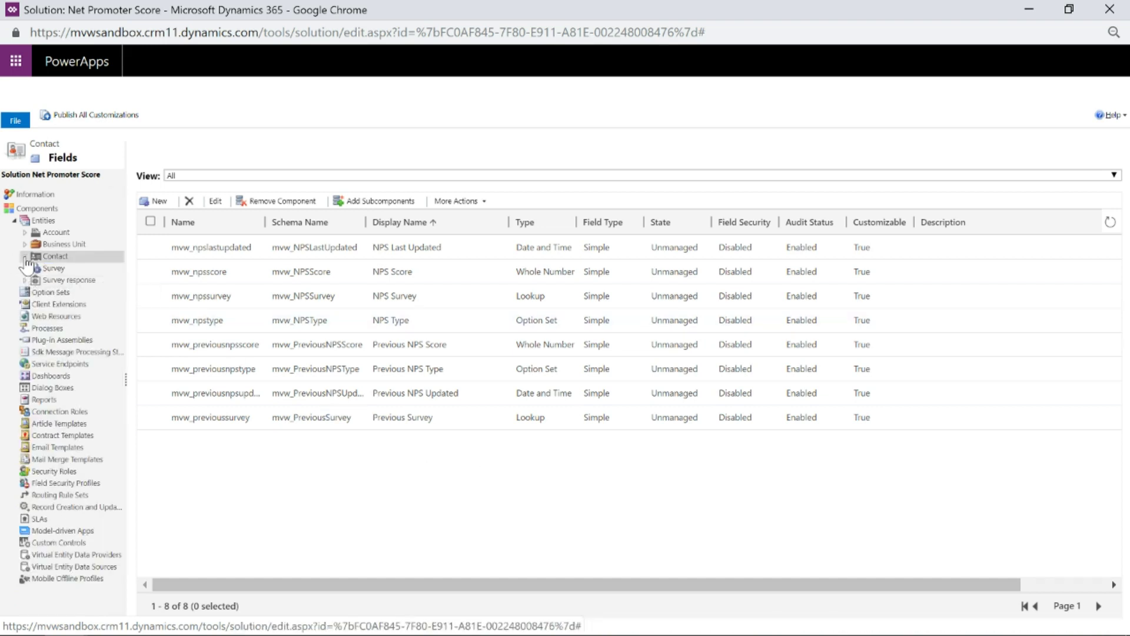
{"action": "left_click", "coordinate": [26, 233]}
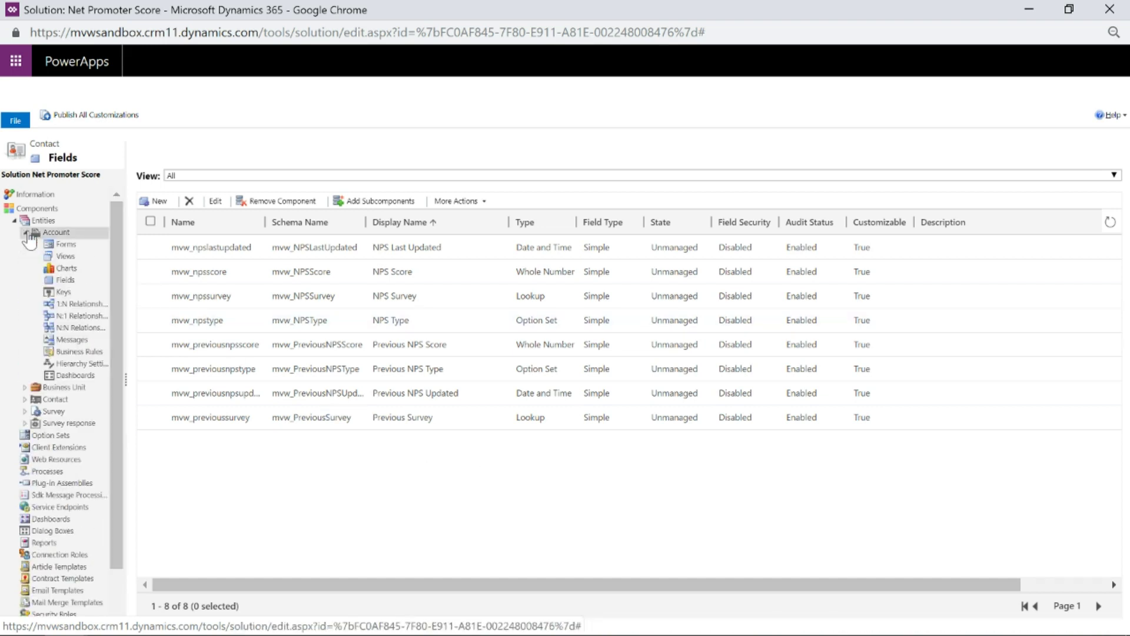
{"action": "left_click", "coordinate": [70, 281]}
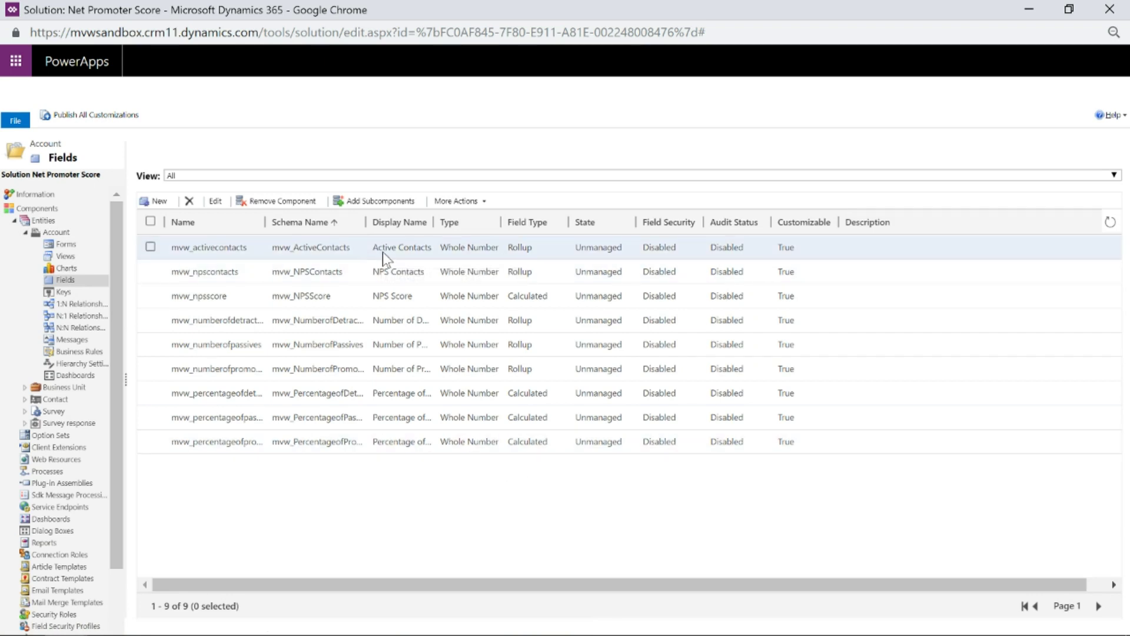
- Examine the rollup definition of the Account's Active Contacts field, and close the field
{"action": "double_click", "coordinate": [420, 258]}
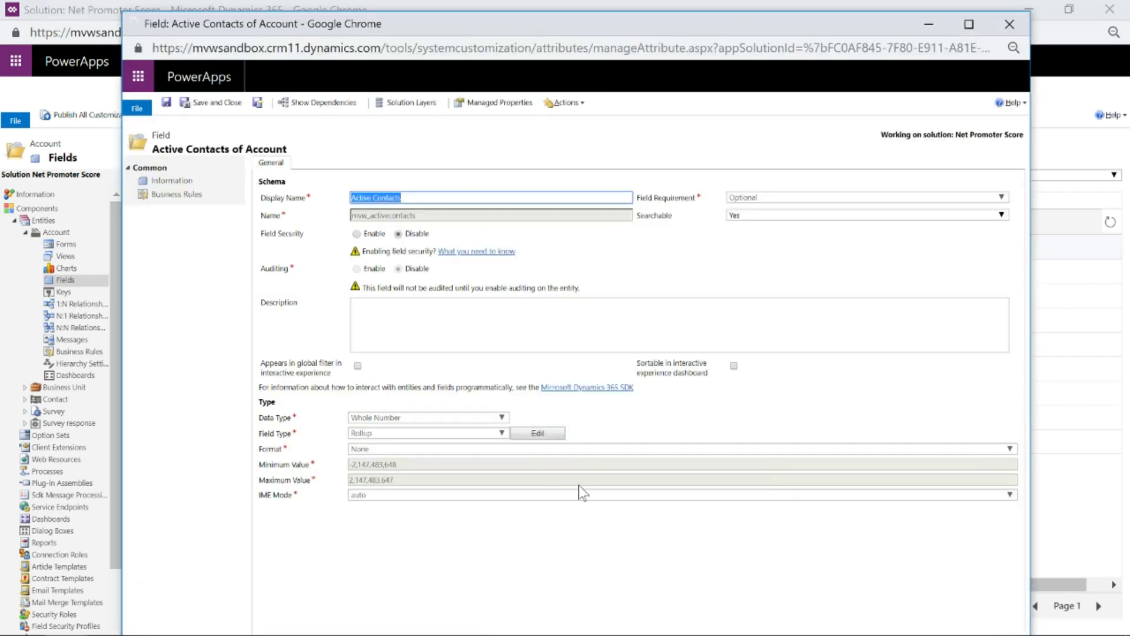
{"action": "left_click", "coordinate": [542, 435]}
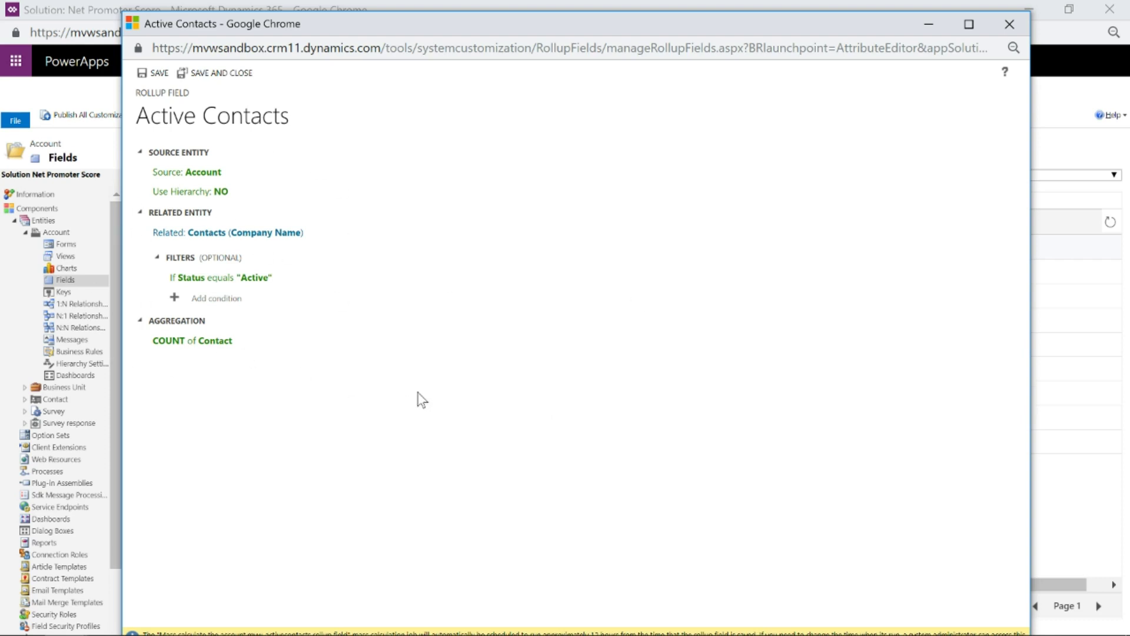
{"action": "left_click", "coordinate": [1009, 23]}
{"action": "left_click", "coordinate": [1016, 18]}
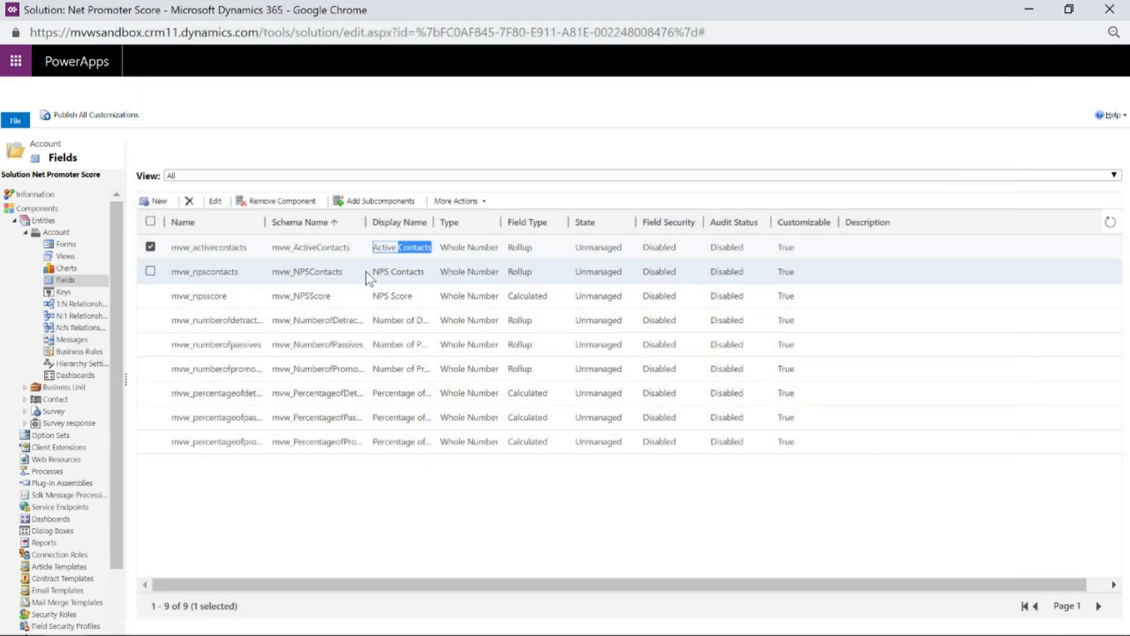
- Examine the rollup definition of the Account's NPS Contacts field, and close the field
{"action": "double_click", "coordinate": [356, 276]}
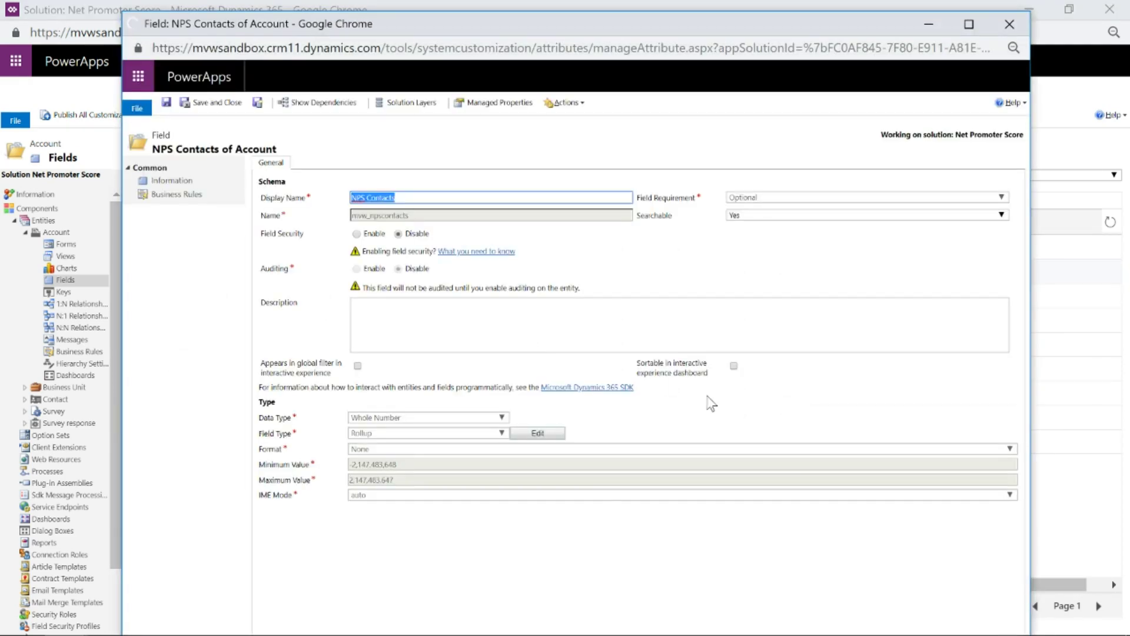
{"action": "left_click", "coordinate": [537, 433]}
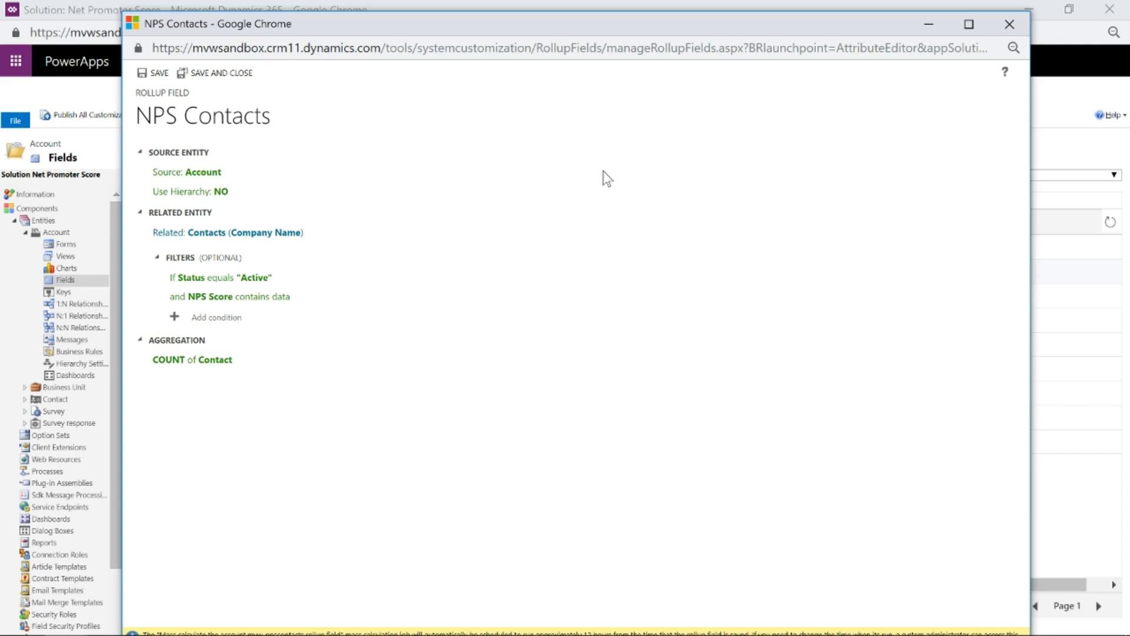
{"action": "left_click", "coordinate": [1011, 25]}
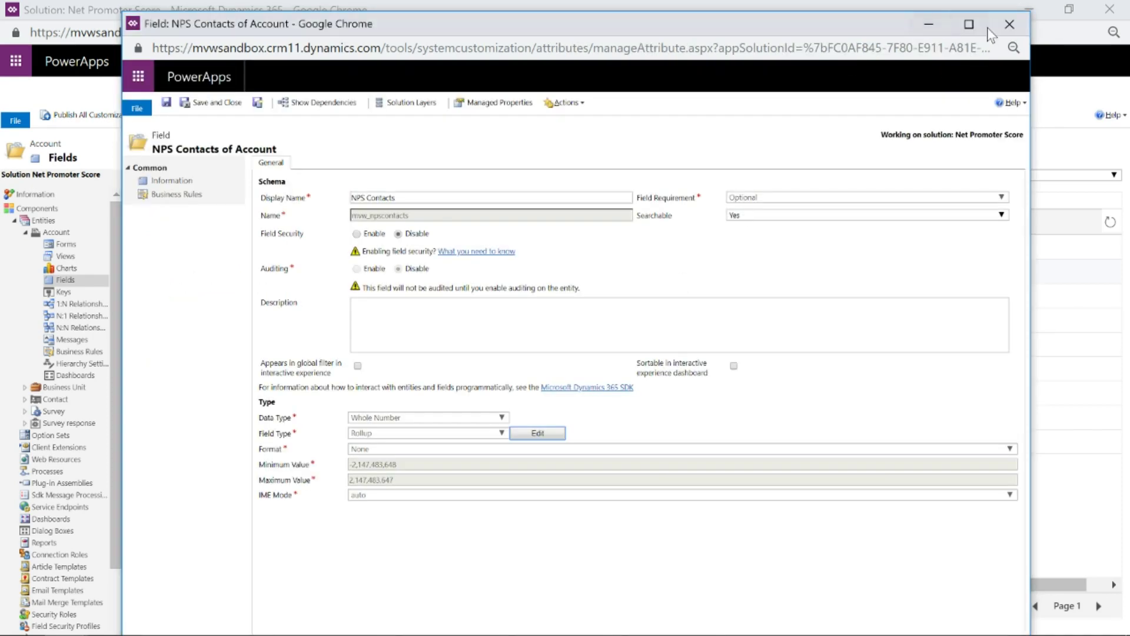
{"action": "left_click", "coordinate": [1009, 24]}
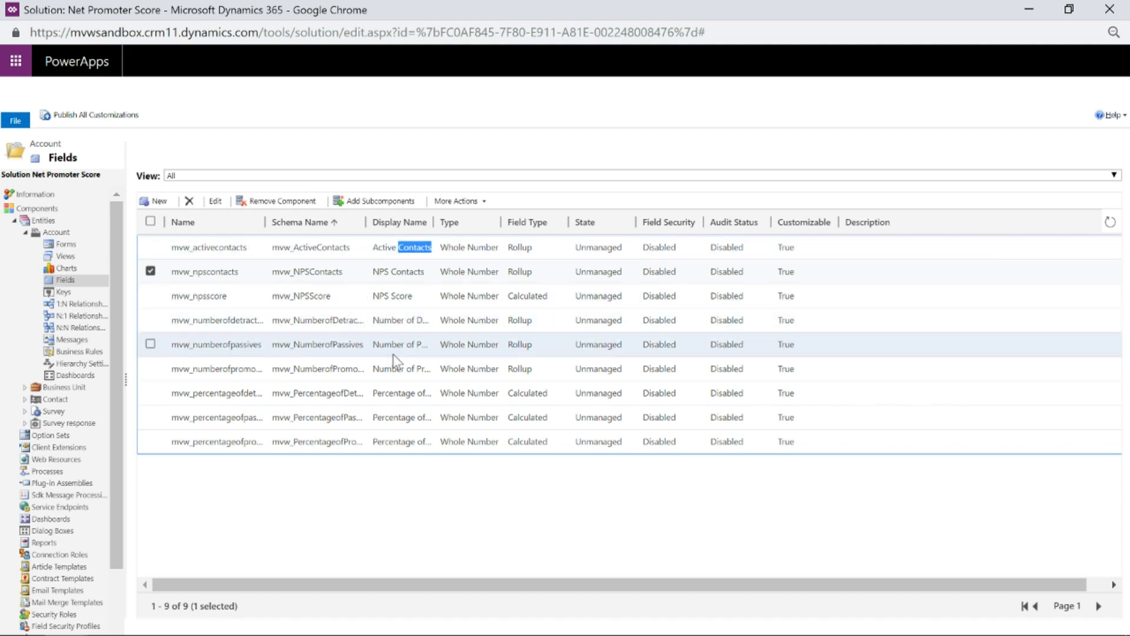
- Widen the Display Name column of the Account fields and examine the Number of Promoters field's rollup definition
{"action": "left_click_drag", "start_coordinate": [438, 229], "coordinate": [521, 231]}
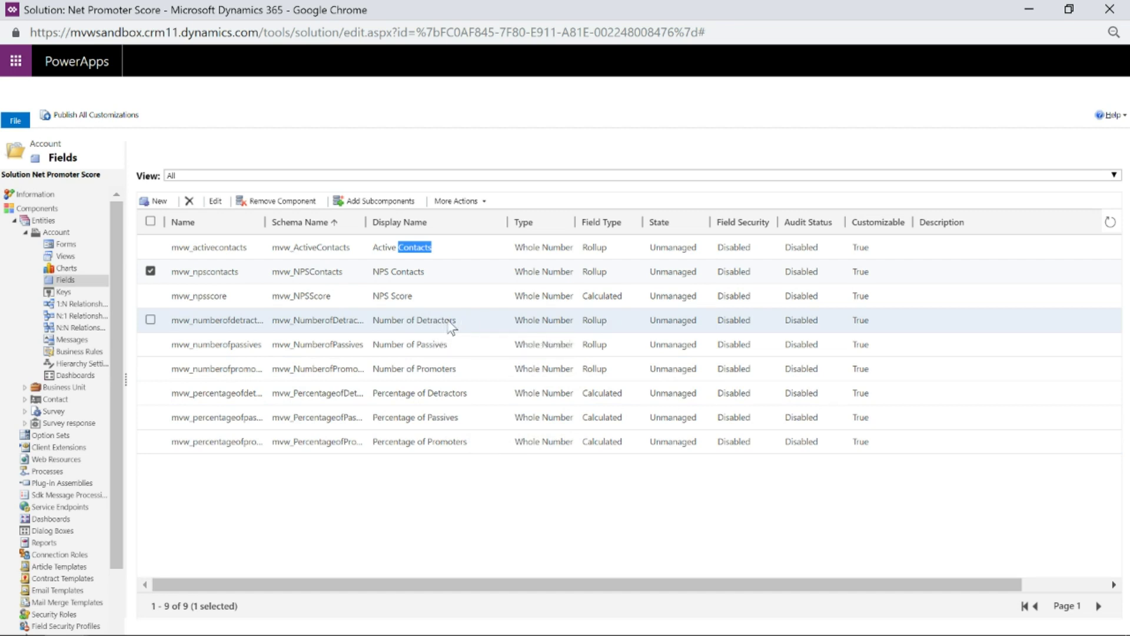
{"action": "left_click", "coordinate": [478, 374]}
{"action": "double_click", "coordinate": [478, 375]}
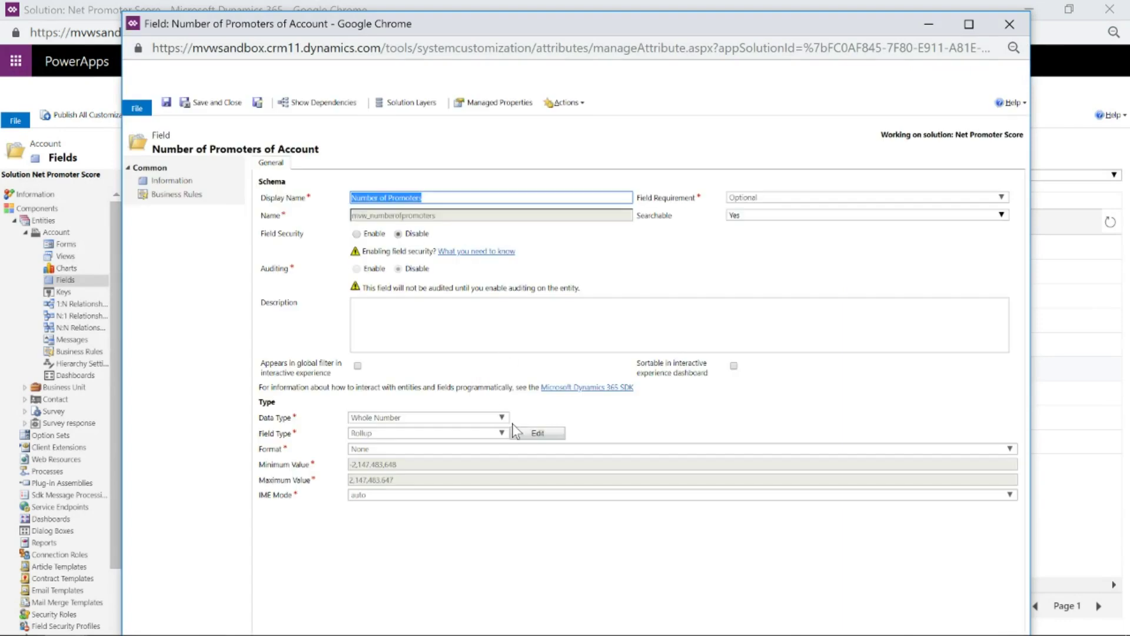
{"action": "left_click", "coordinate": [535, 434]}
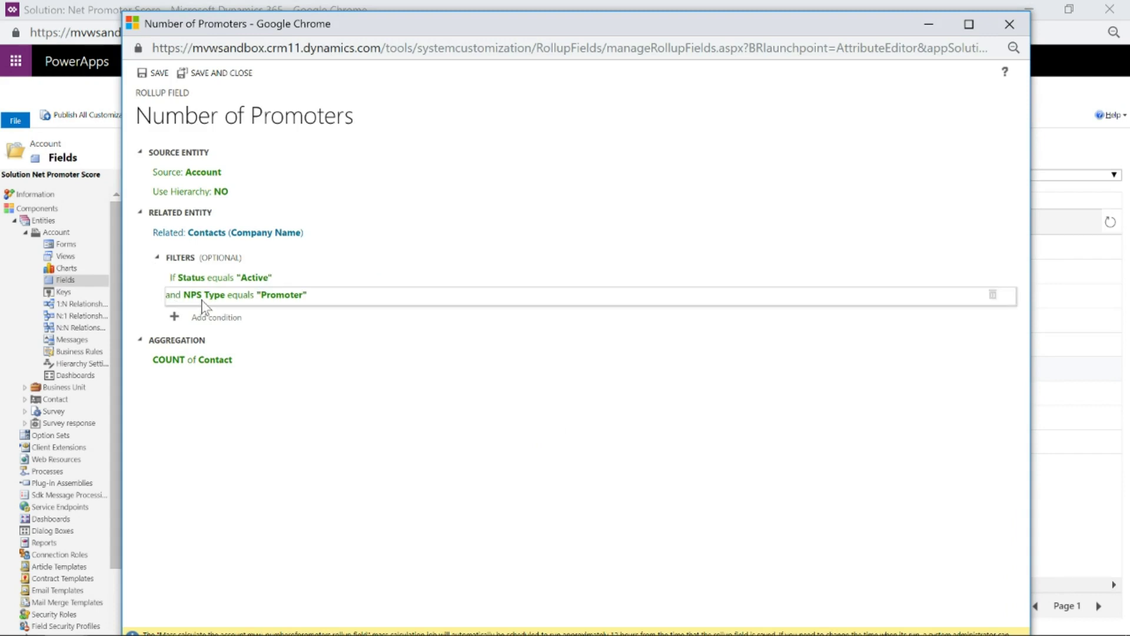
{"action": "left_click", "coordinate": [1010, 24]}
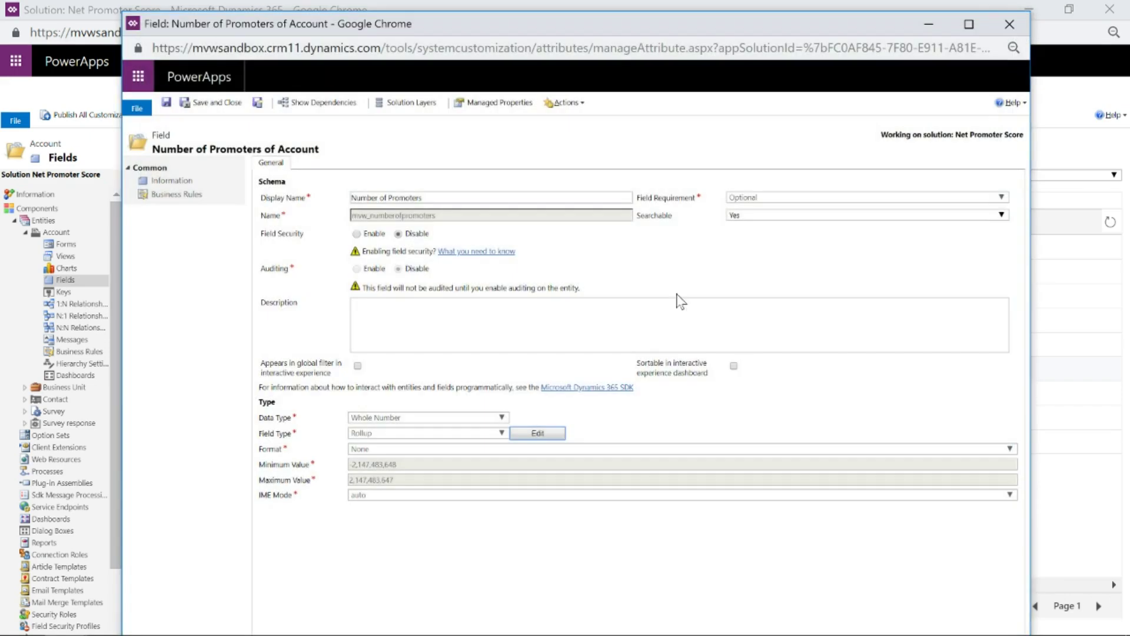
{"action": "left_click", "coordinate": [1010, 24]}
- Examine the calculation formula of the Account's Percentage of Detractors field, and close the field
{"action": "double_click", "coordinate": [461, 394]}
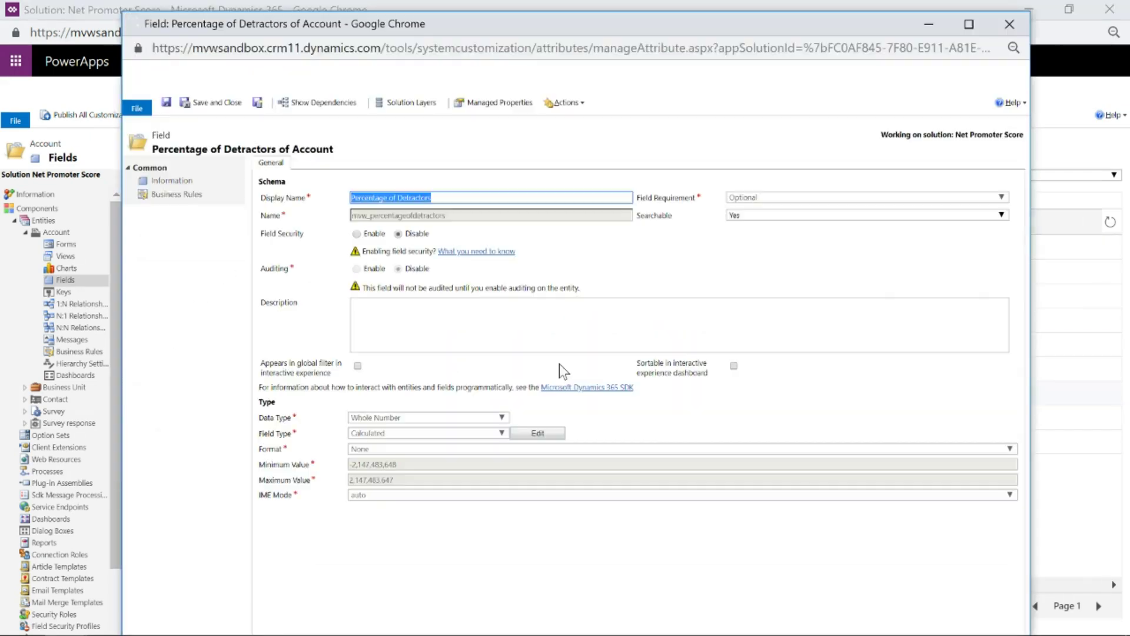
{"action": "left_click", "coordinate": [544, 434]}
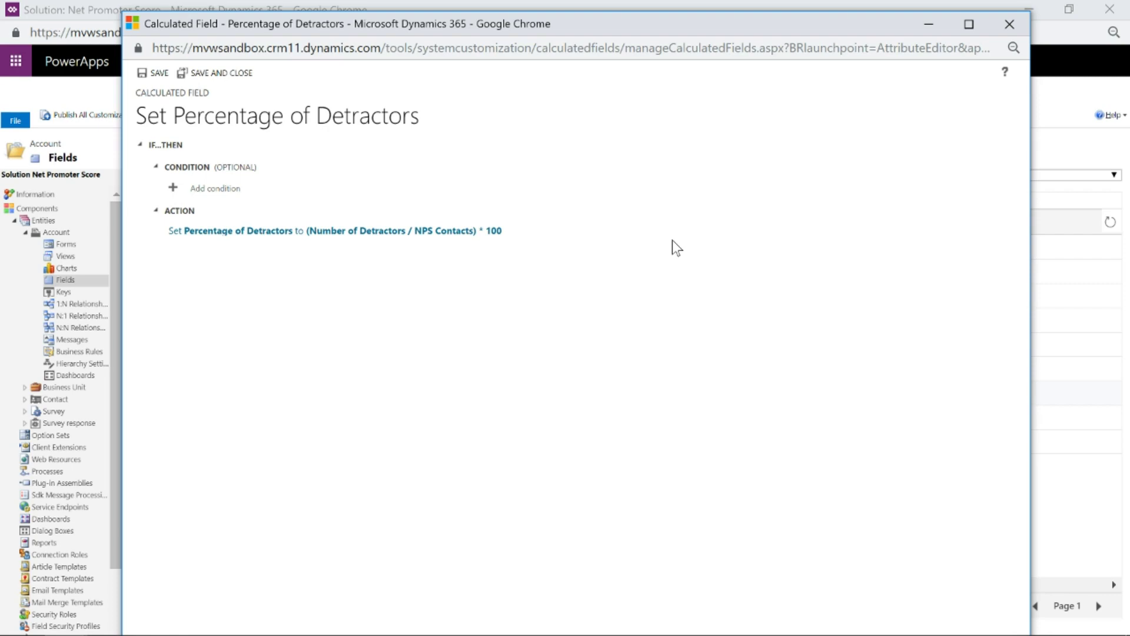
{"action": "left_click", "coordinate": [1009, 24]}
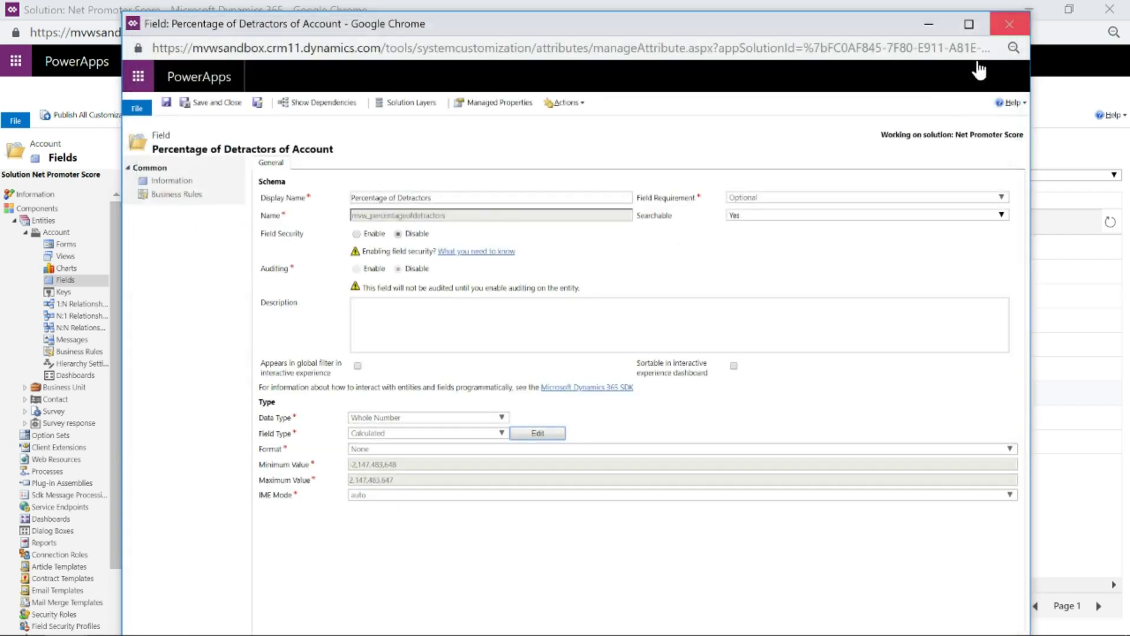
{"action": "left_click", "coordinate": [1009, 24]}
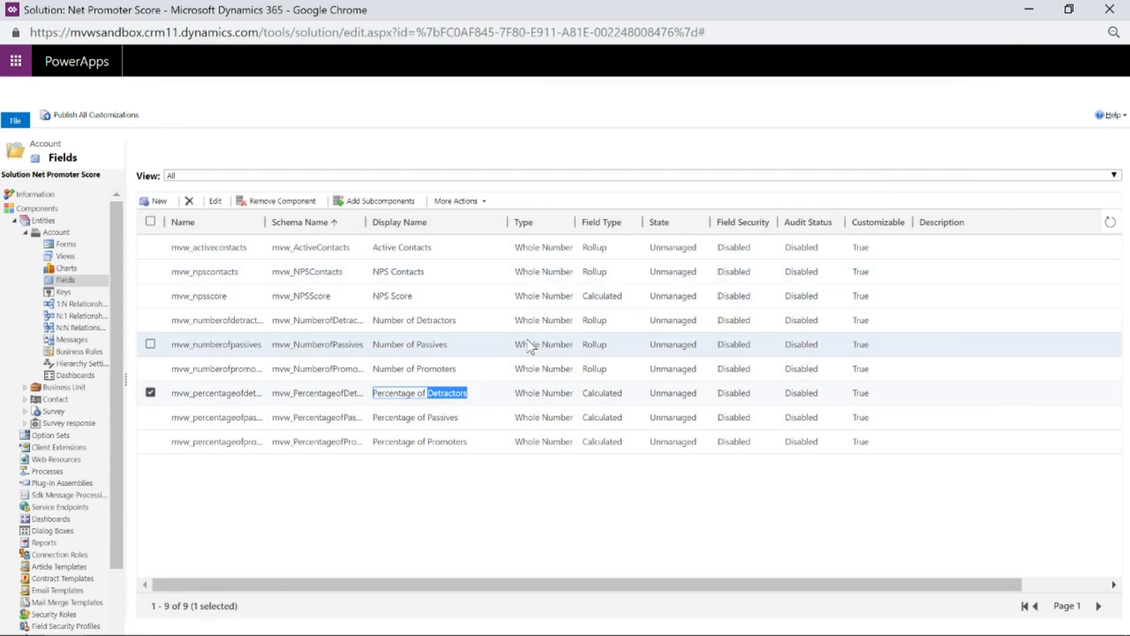
- Examine the calculation formula of the Account's NPS Score field, and collapse the Account entity
{"action": "double_click", "coordinate": [469, 302]}
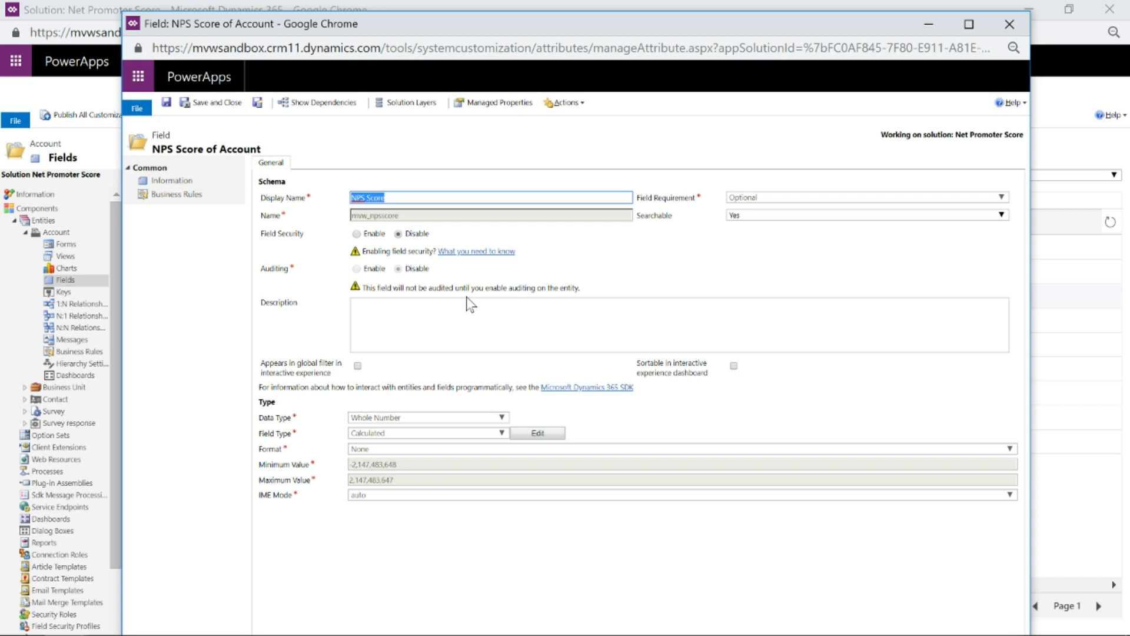
{"action": "left_click", "coordinate": [553, 441]}
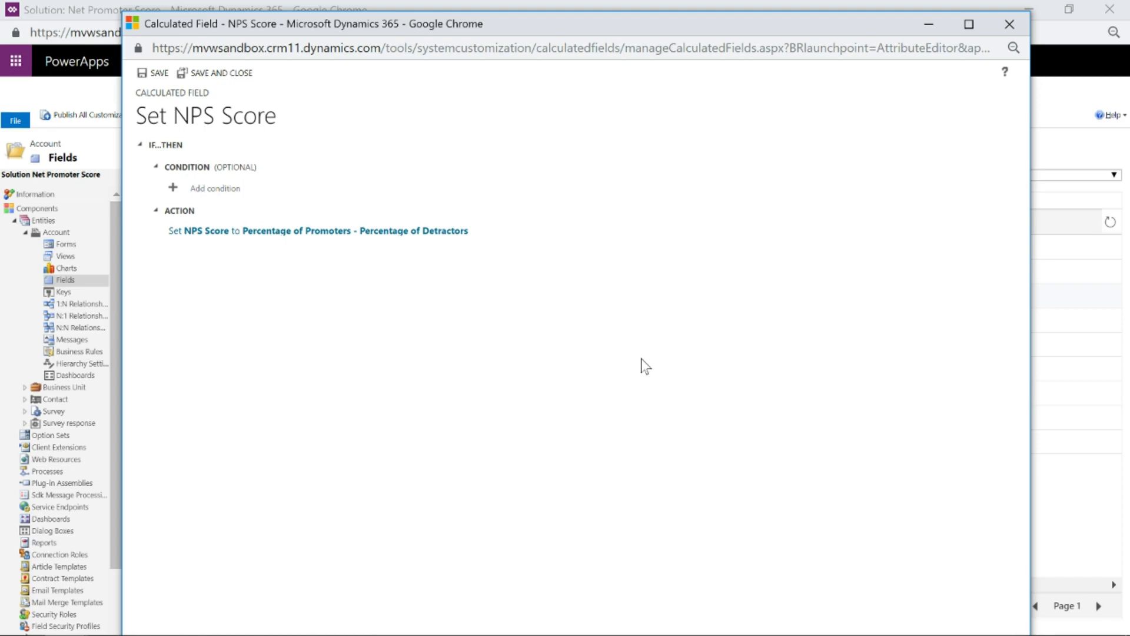
{"action": "left_click", "coordinate": [1008, 25]}
{"action": "left_click", "coordinate": [1009, 24]}
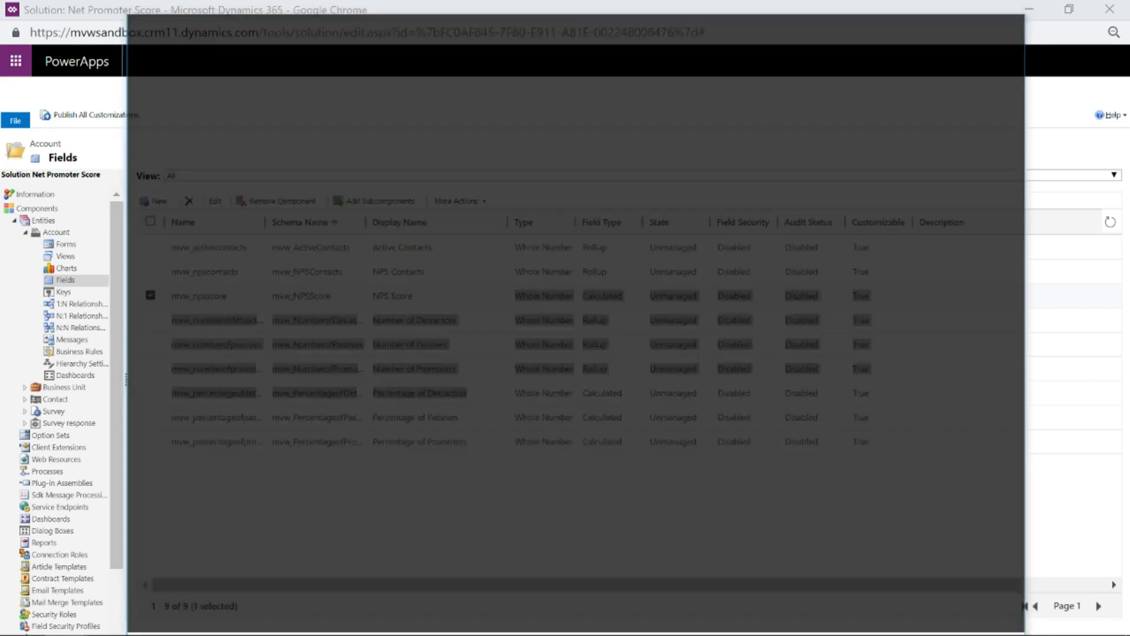
{"action": "left_click", "coordinate": [25, 232]}
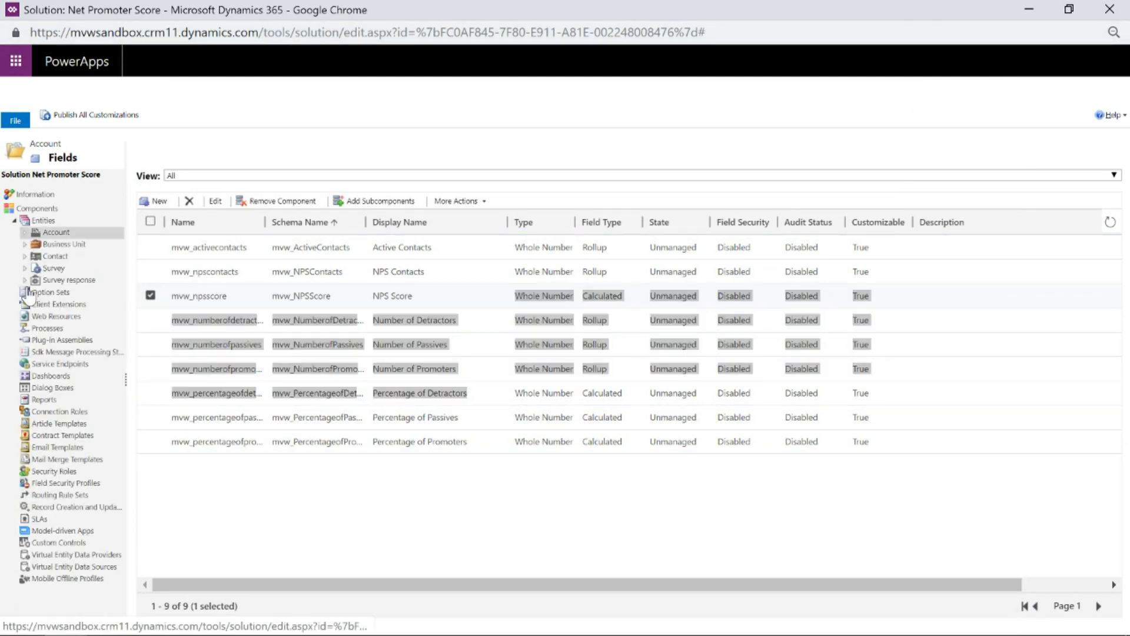
- Examine the Business Unit entity's NPS fields, collapse the entity, and put the solution window away
{"action": "left_click", "coordinate": [25, 244]}
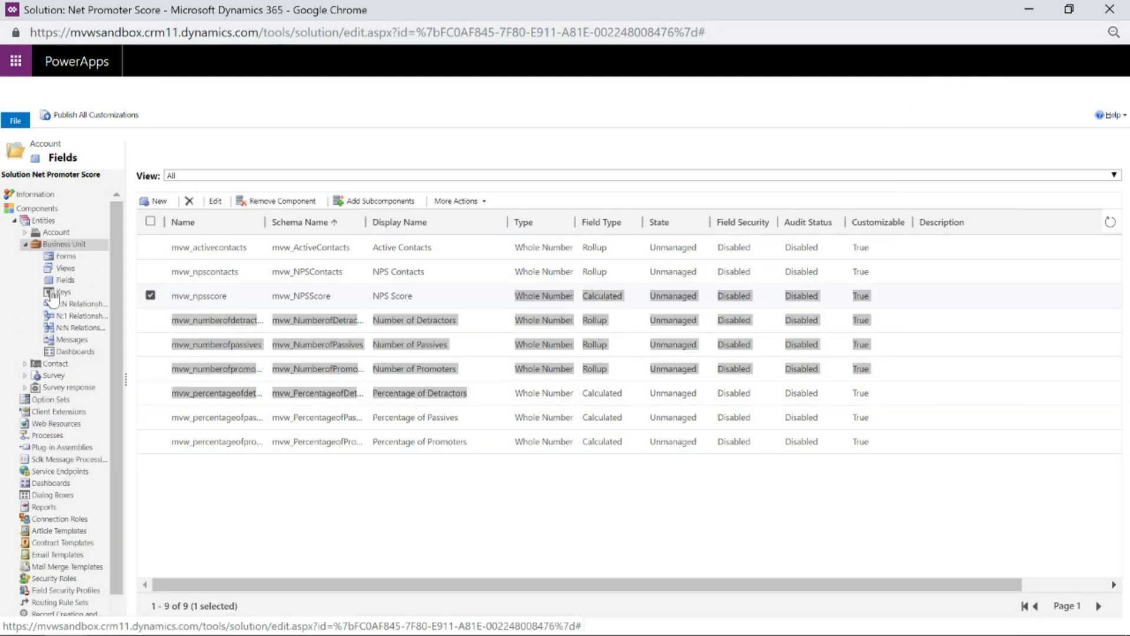
{"action": "left_click", "coordinate": [72, 282]}
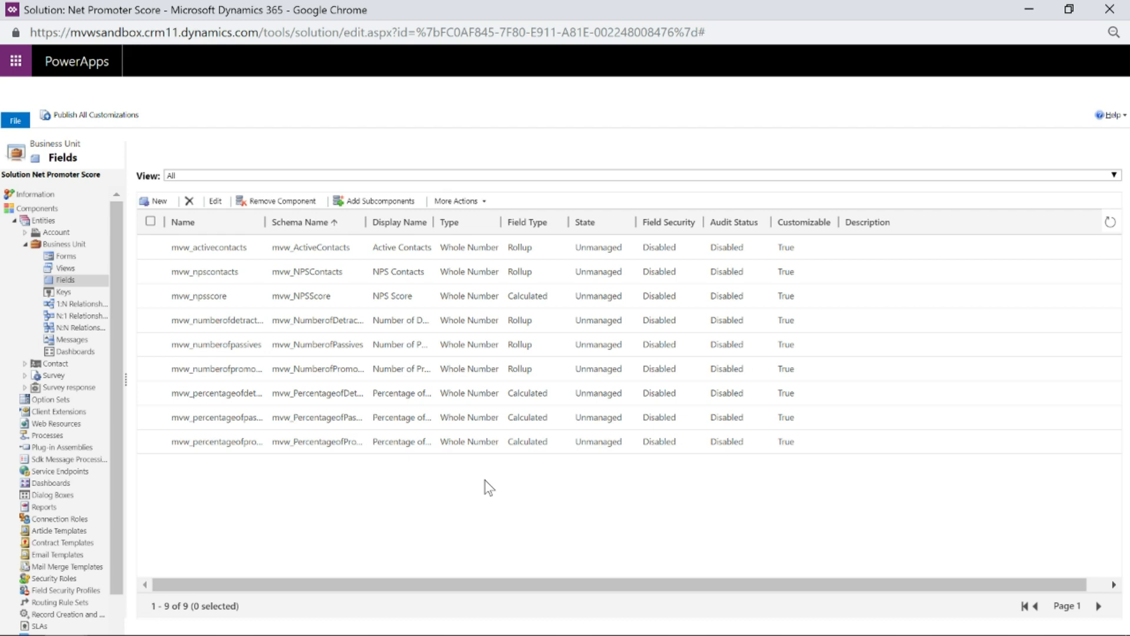
{"action": "left_click", "coordinate": [24, 245]}
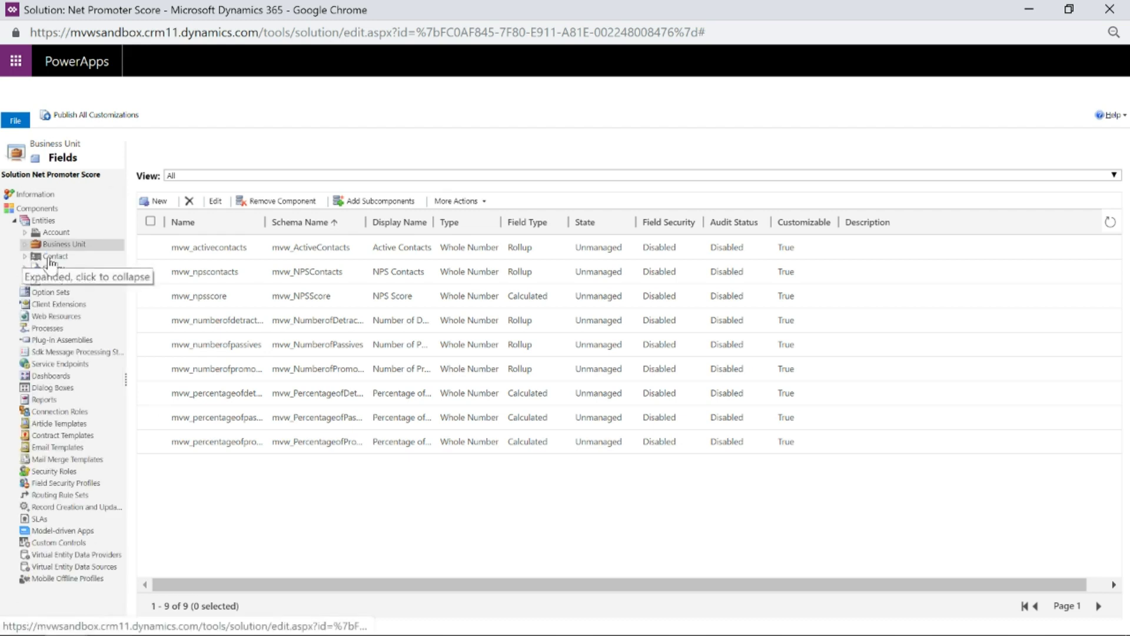
{"action": "left_click", "coordinate": [1024, 12]}
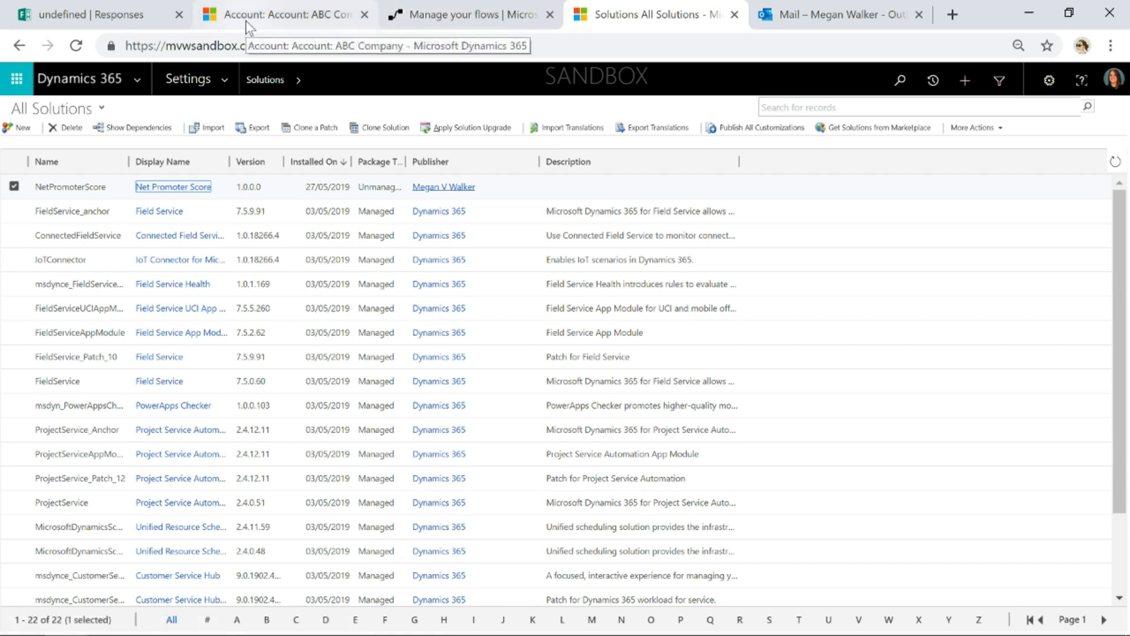
- Examine the Net Promoter Score details on the ABC Company account, including its promoter, passive and detractor percentages and numbers
{"action": "left_click", "coordinate": [261, 21]}
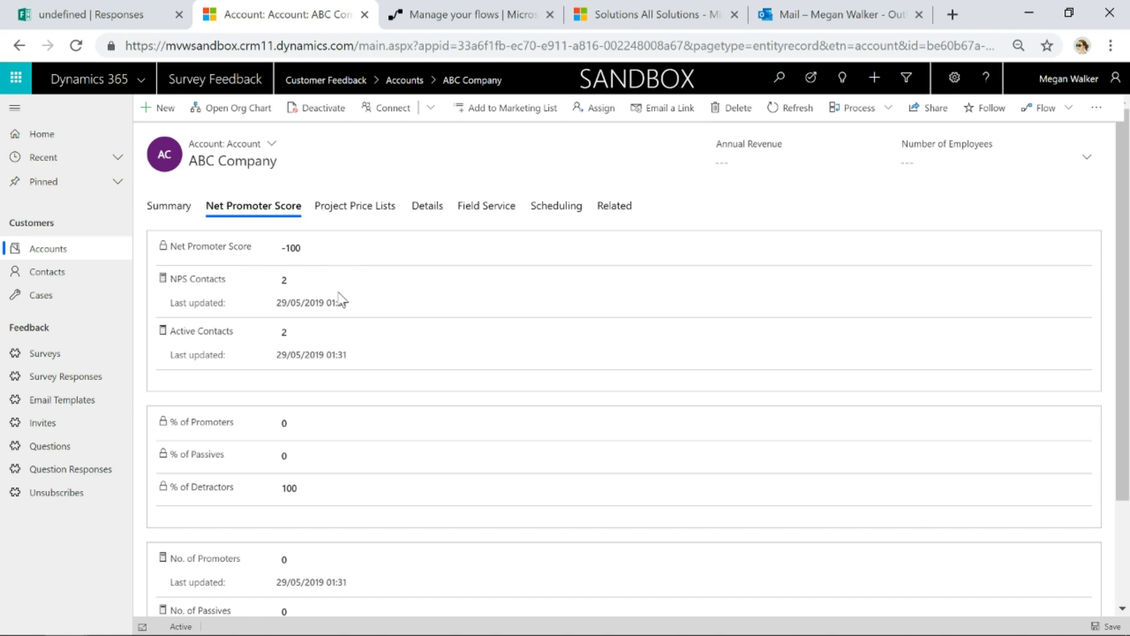
{"action": "scroll", "coordinate": [229, 362], "scroll_direction": "down", "scroll_amount": 2}
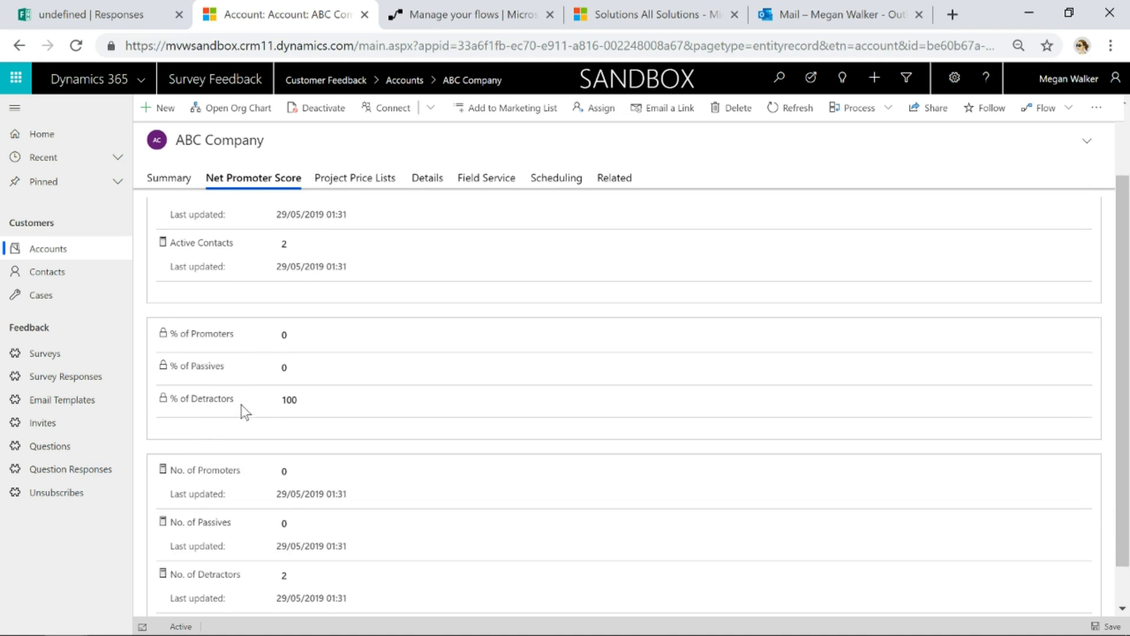
{"action": "scroll", "coordinate": [244, 411], "scroll_direction": "down", "scroll_amount": 1}
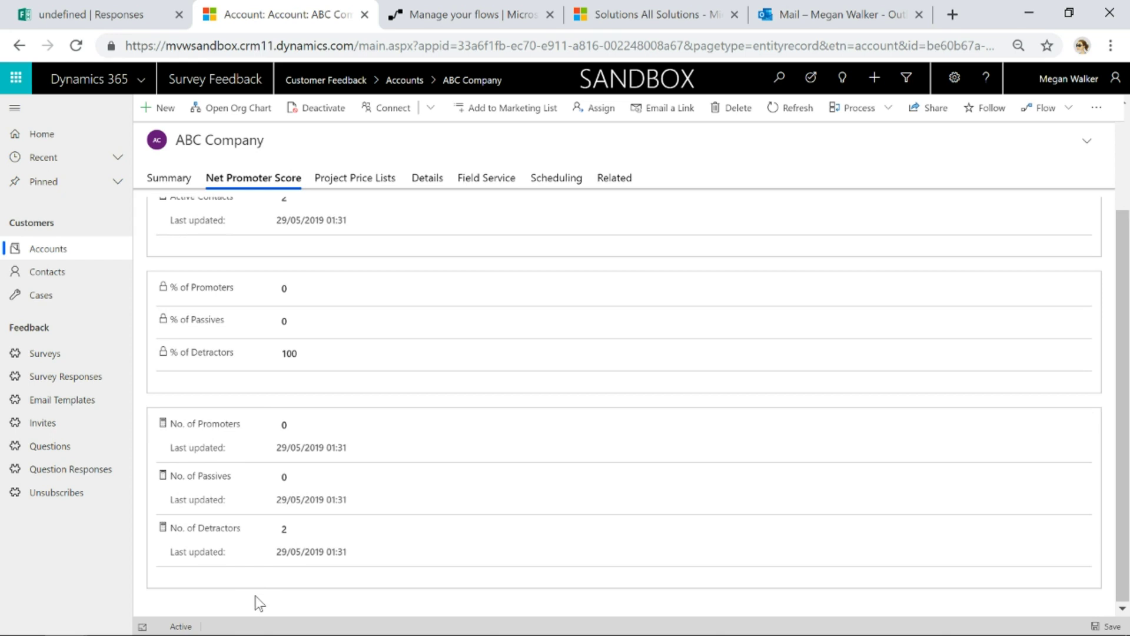
- Open the first contact listed on the ABC Company account and examine its current and previous Net Promoter Score details
{"action": "left_click", "coordinate": [156, 178]}
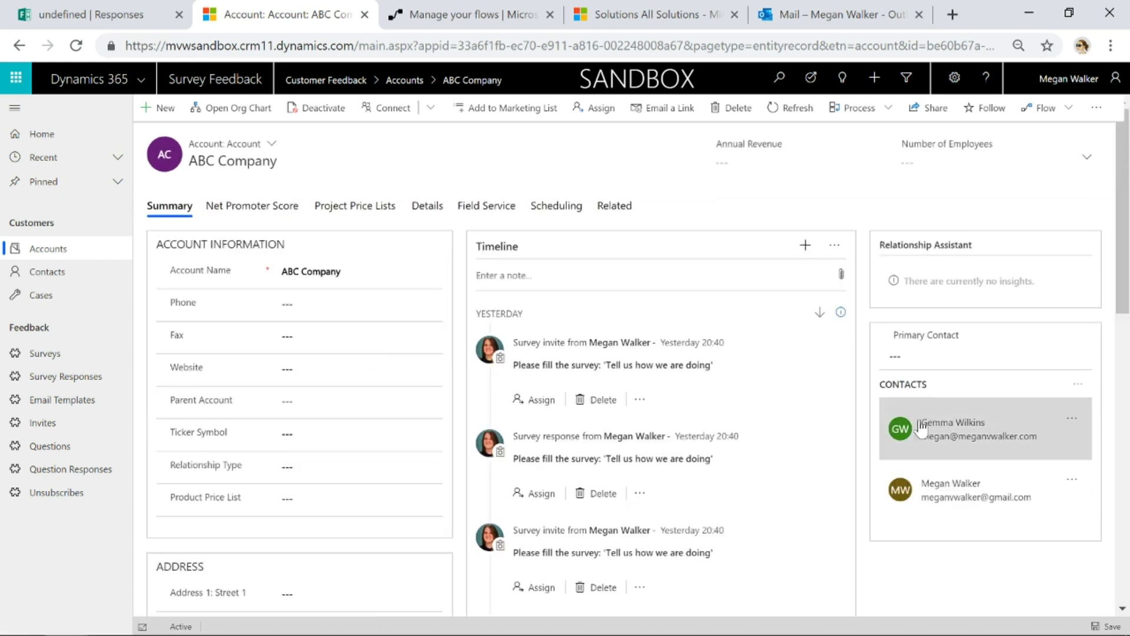
{"action": "left_click", "coordinate": [952, 422]}
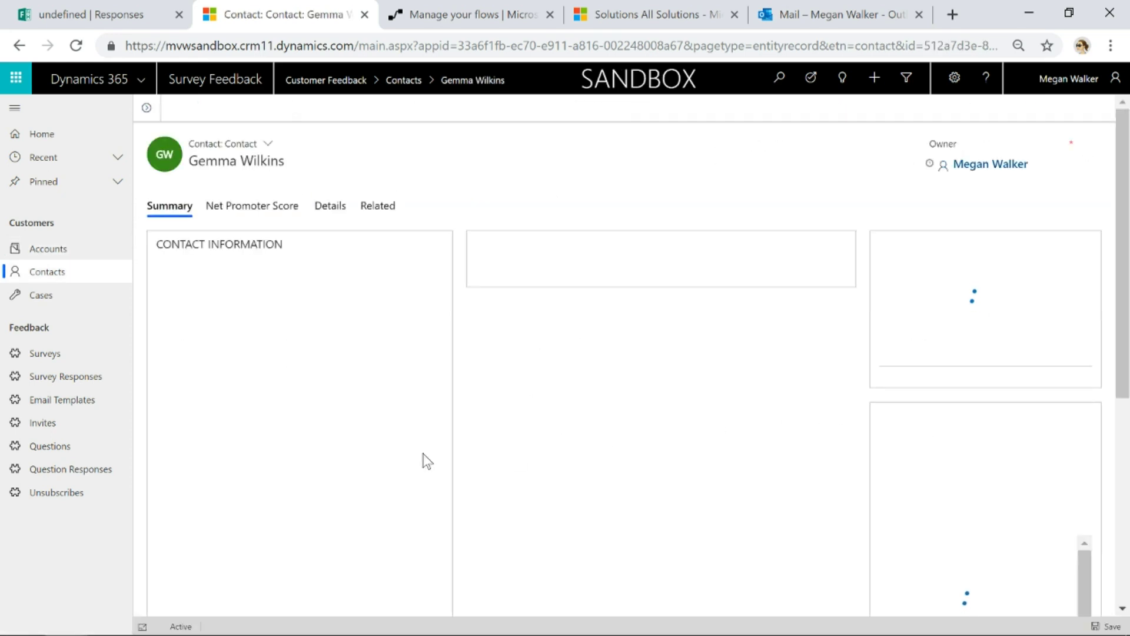
{"action": "left_click", "coordinate": [257, 212]}
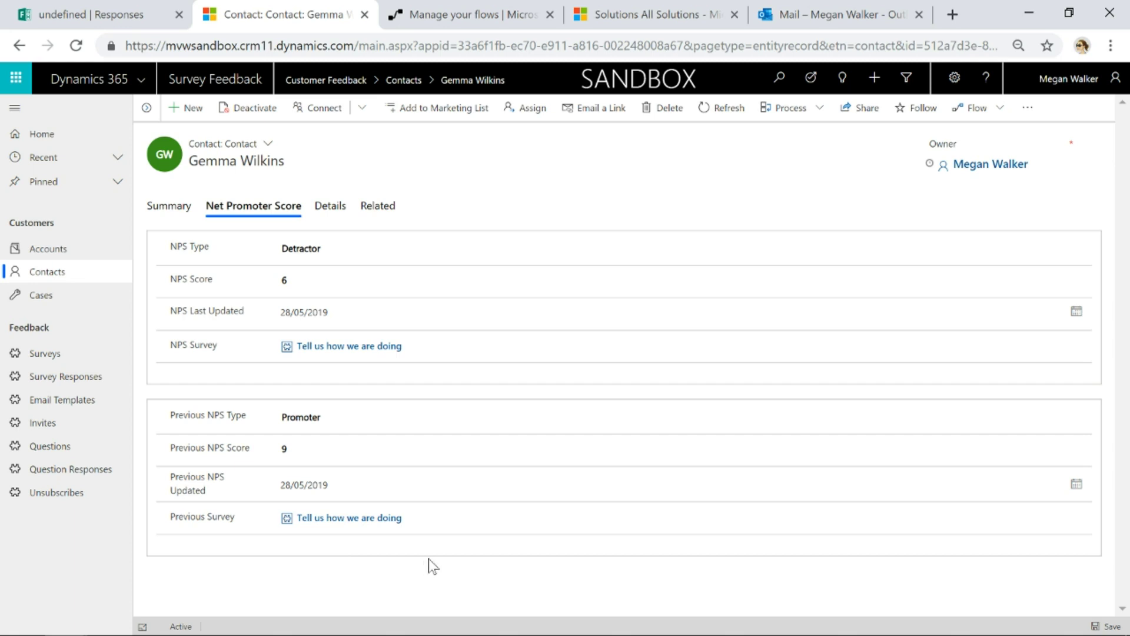
- Switch to Microsoft Flow, open the Update NPS Info flow for editing, and examine the New Survey Response trigger at an enlarged view
{"action": "left_click", "coordinate": [442, 18]}
{"action": "left_click", "coordinate": [982, 110]}
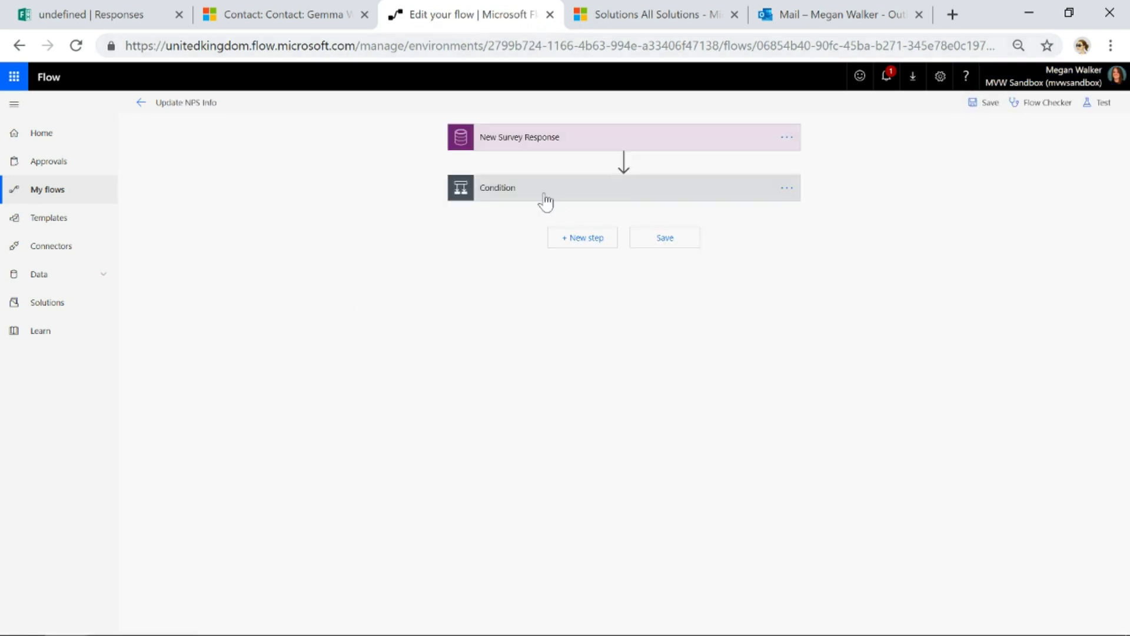
{"action": "left_click", "coordinate": [557, 141]}
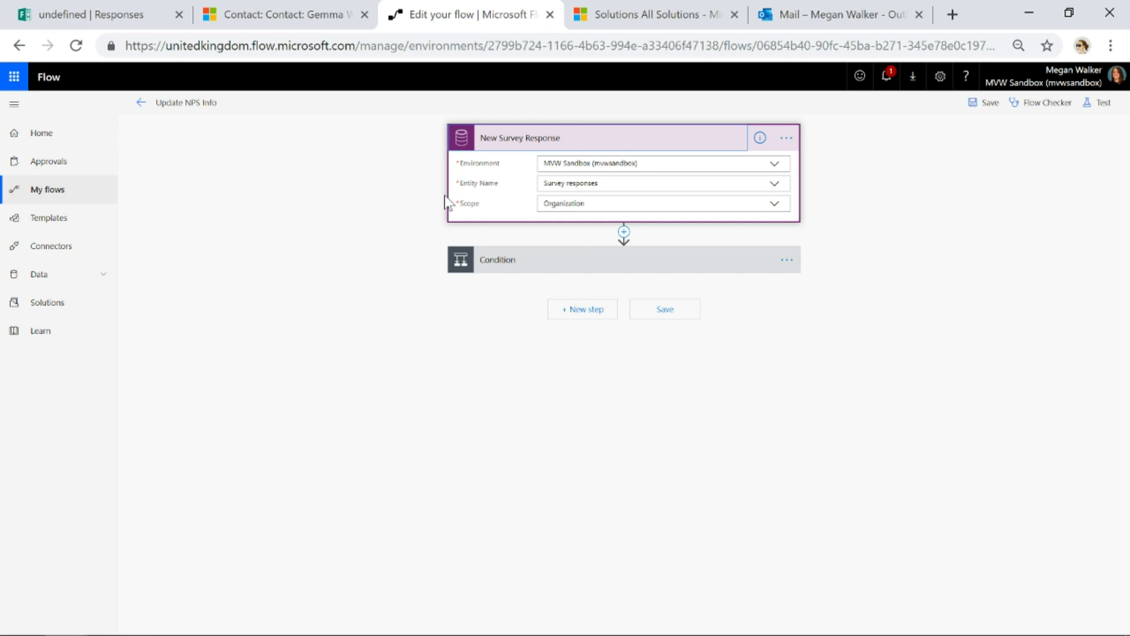
{"action": "key", "text": "ctrl+plus"}
{"action": "key", "text": "ctrl+plus"}
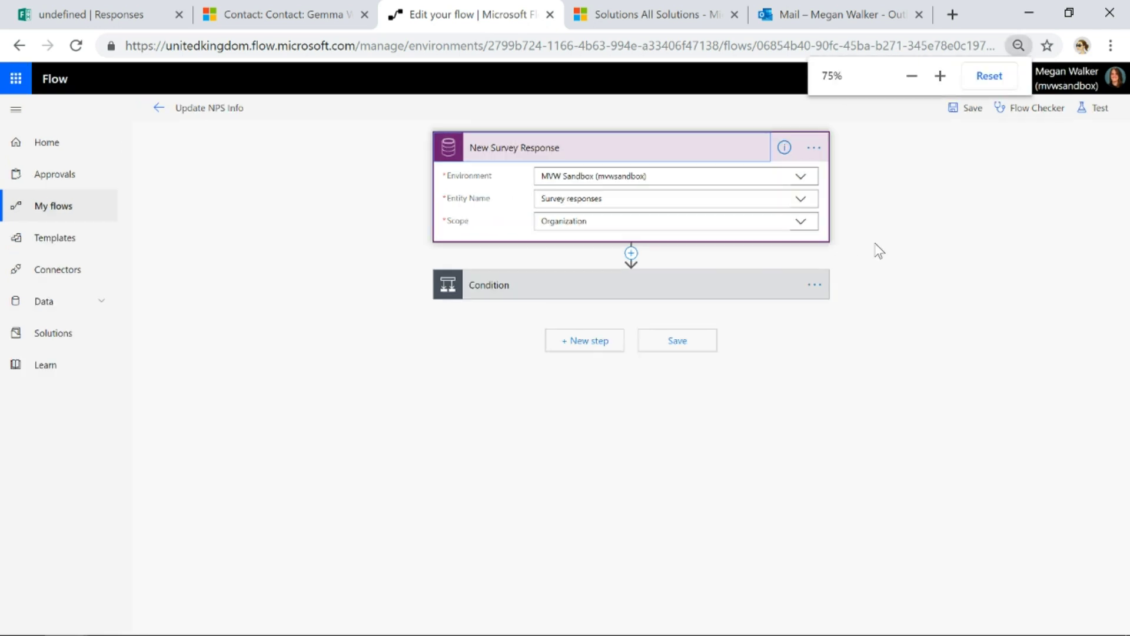
{"action": "key", "text": "ctrl+plus"}
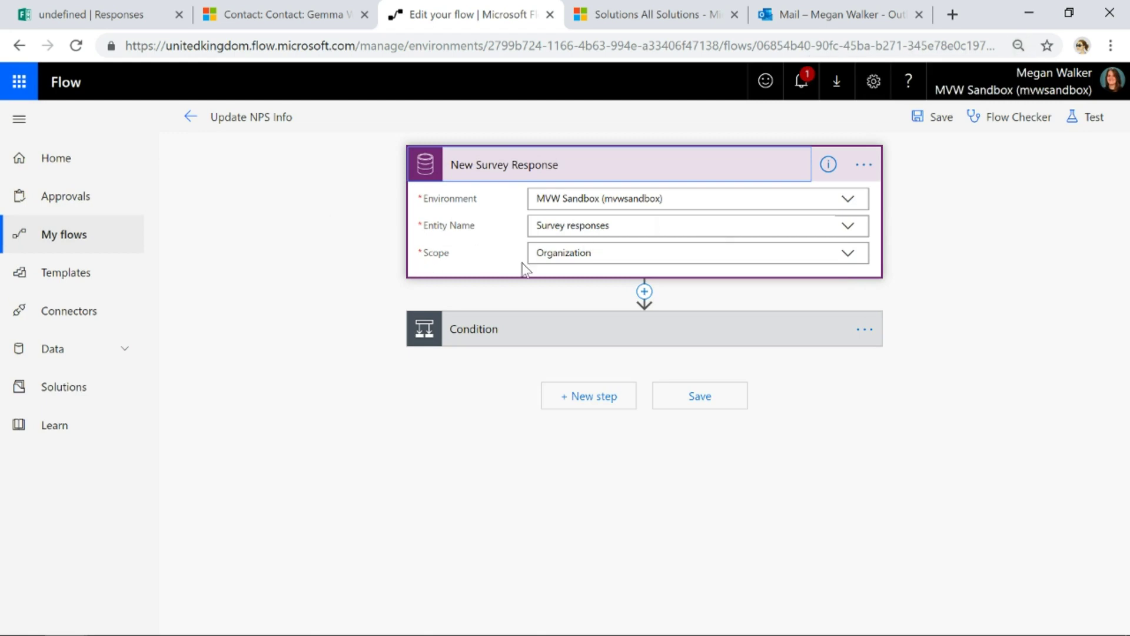
- Expand the flow's Condition and re-enter its comparison value as the expression null, so it tests NPS Score is equal to null
{"action": "left_click", "coordinate": [474, 340]}
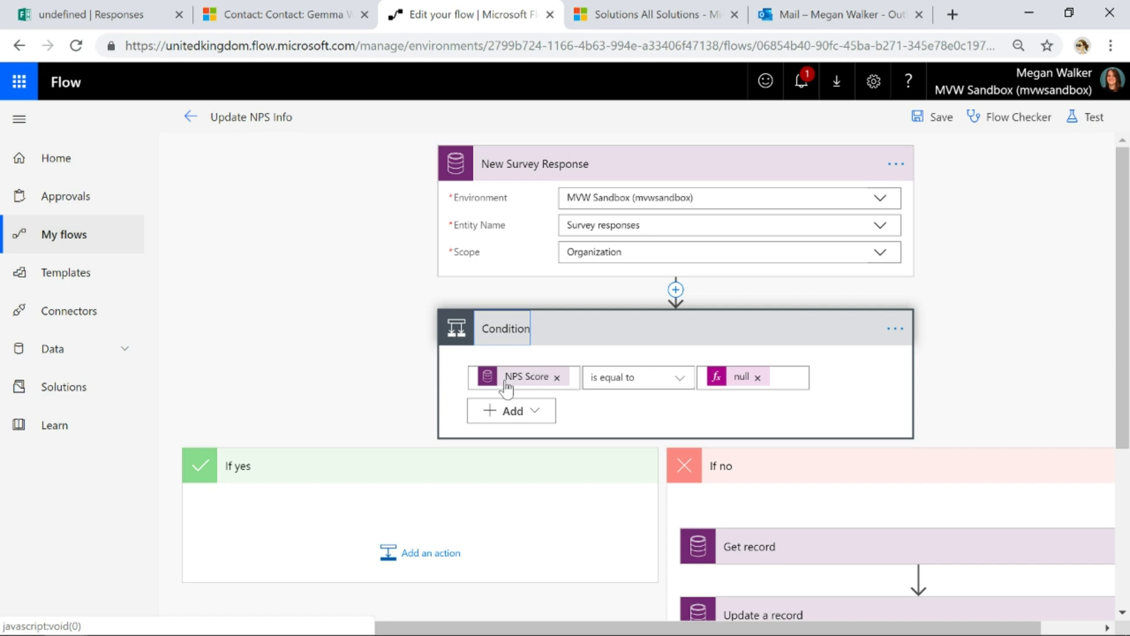
{"action": "mouse_move", "coordinate": [507, 389]}
{"action": "left_click", "coordinate": [758, 377]}
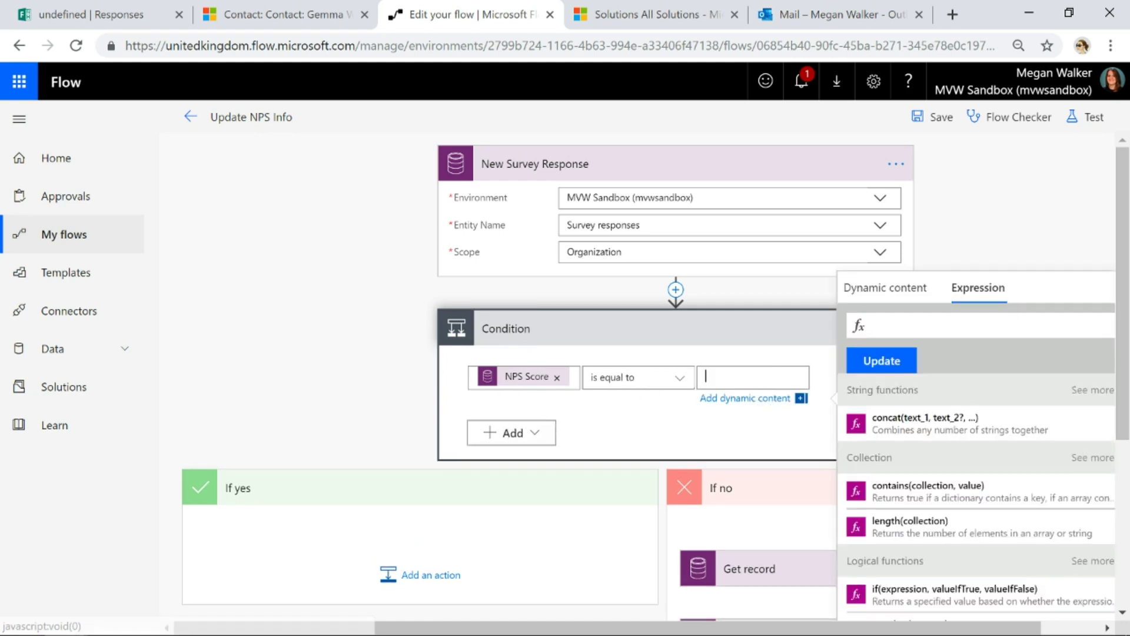
{"action": "left_click", "coordinate": [978, 289]}
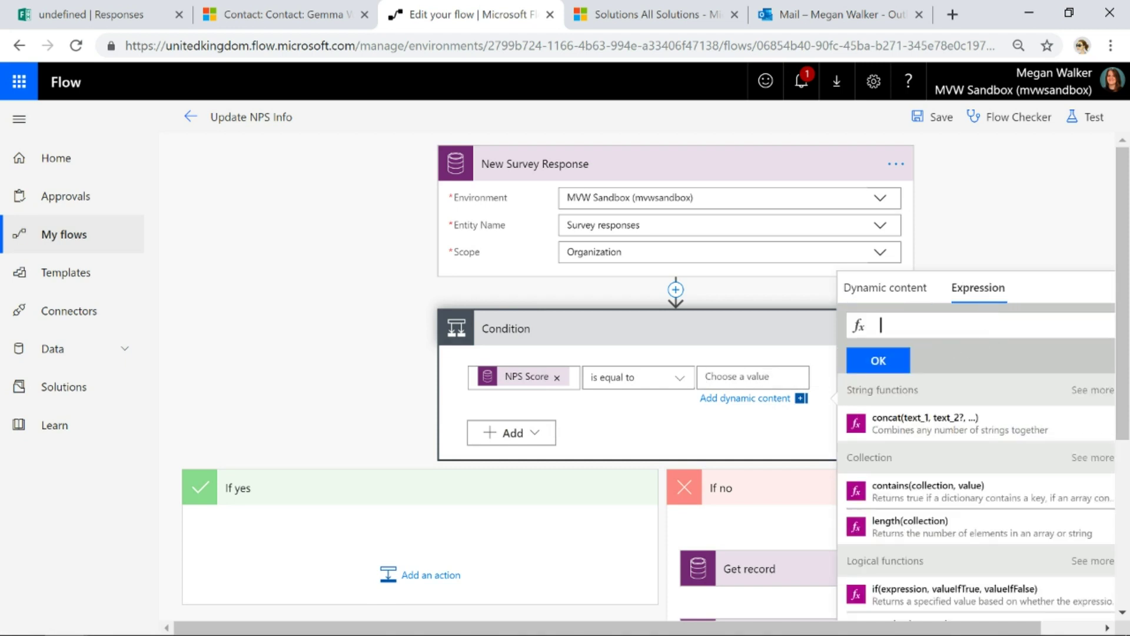
{"action": "type", "text": "null"}
{"action": "left_click", "coordinate": [880, 360]}
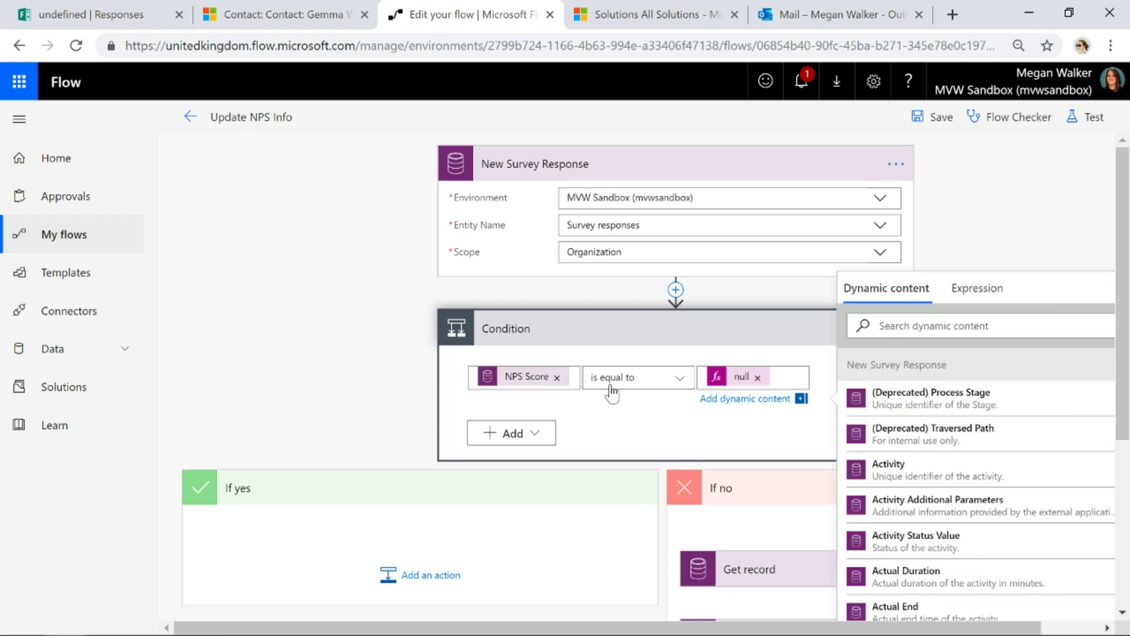
{"action": "left_click", "coordinate": [1001, 234]}
{"action": "mouse_move", "coordinate": [521, 388]}
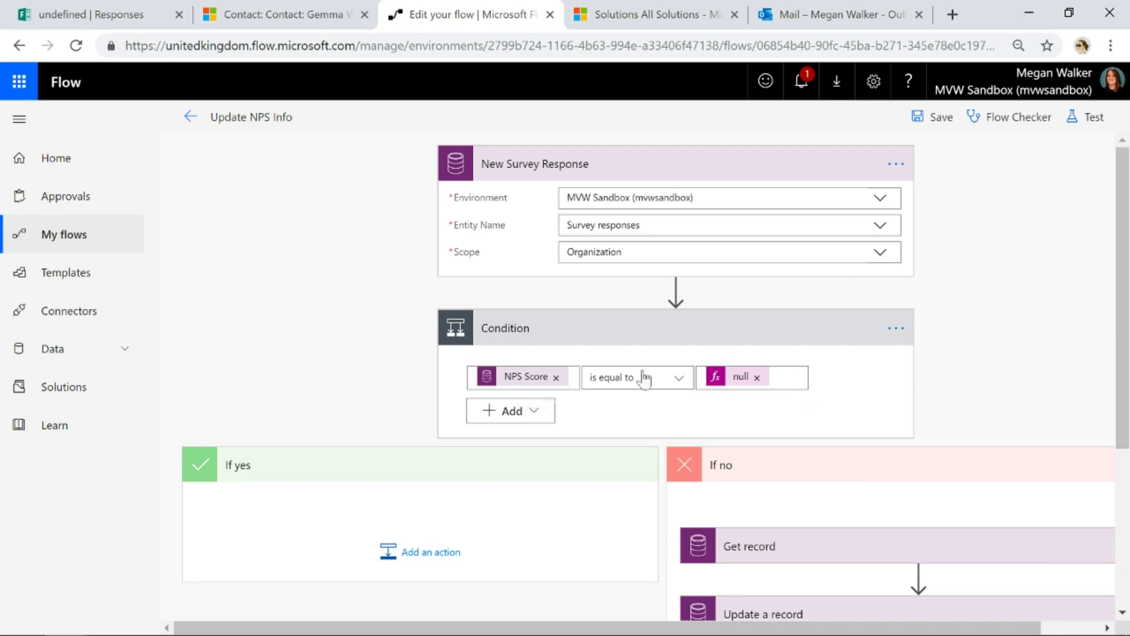
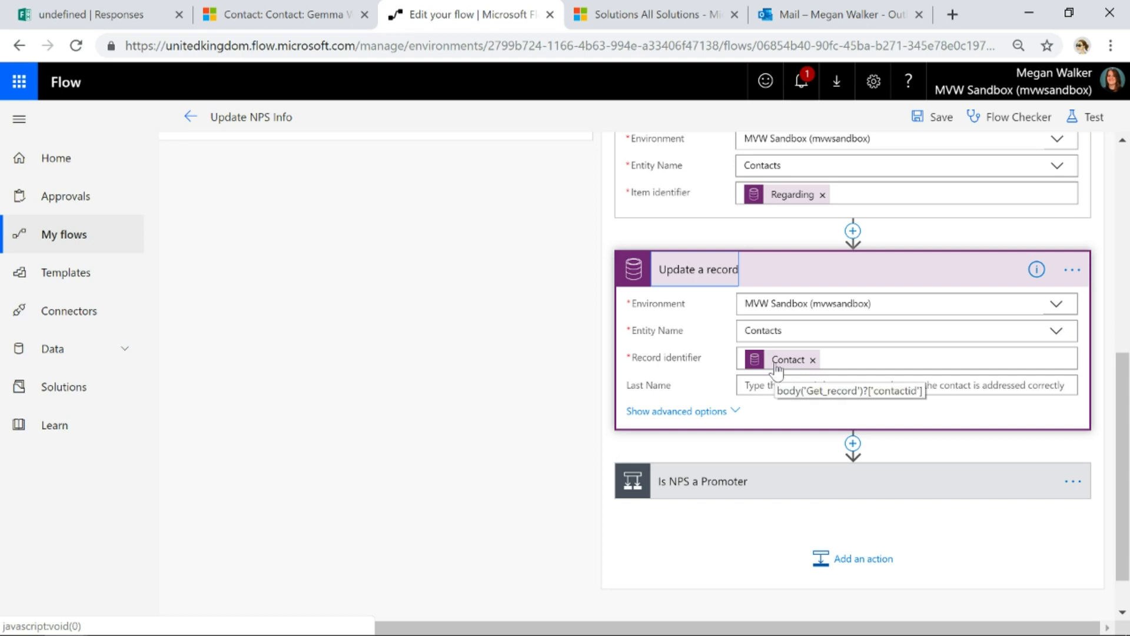
- Clear the record identifier of the Update a record action and set it again to the Contact value from Get record
{"action": "scroll", "coordinate": [776, 368], "scroll_direction": "up", "scroll_amount": 3}
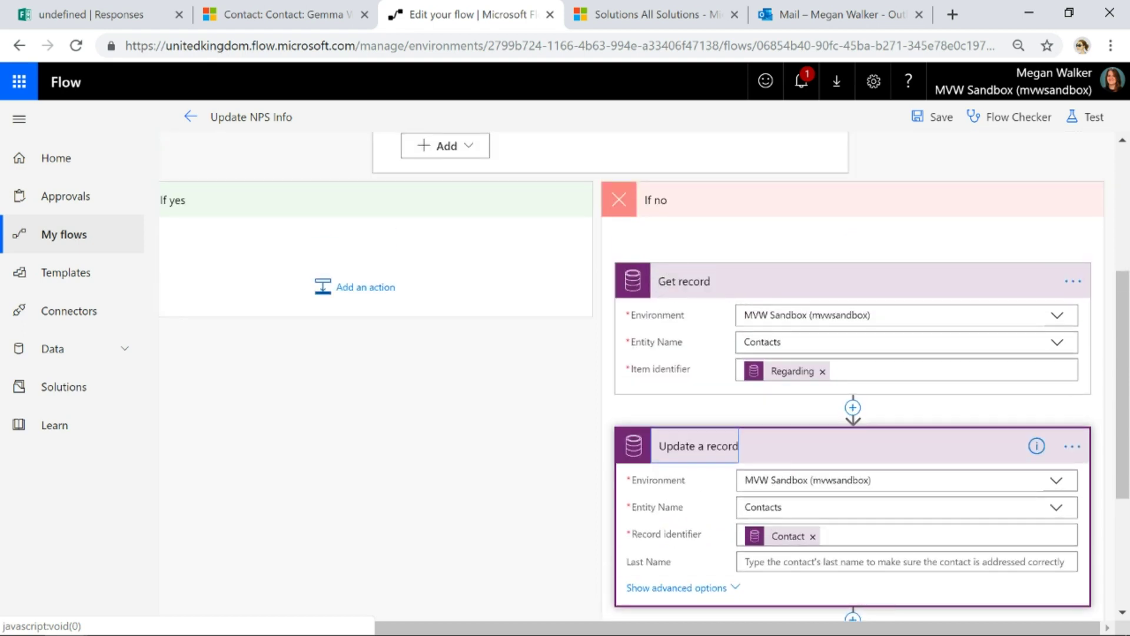
{"action": "left_click", "coordinate": [812, 536]}
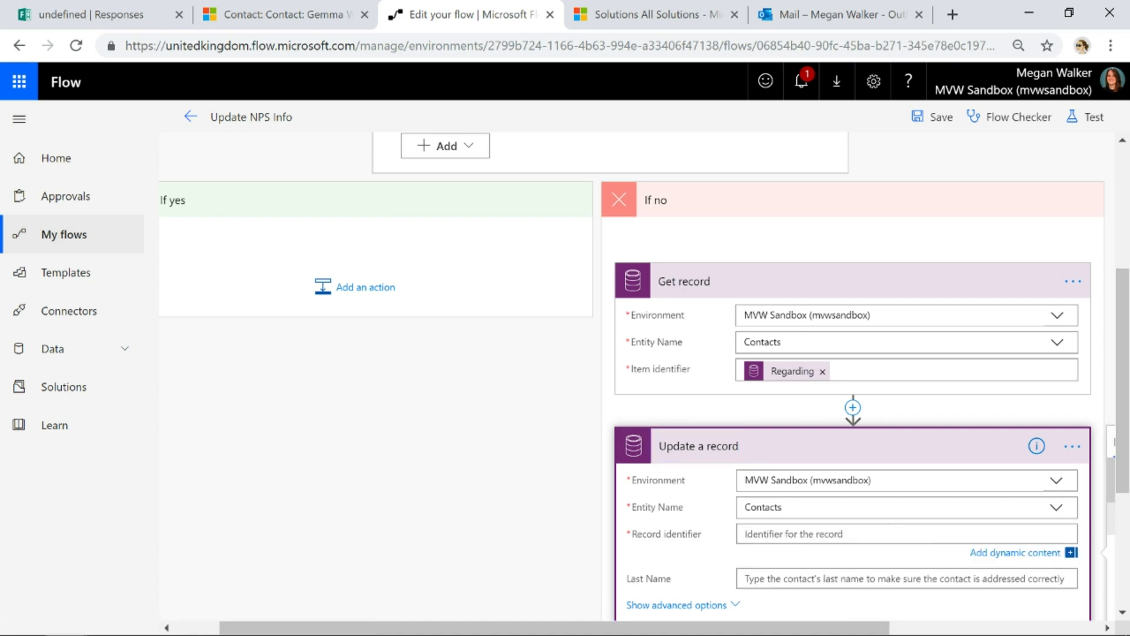
{"action": "left_click", "coordinate": [972, 480]}
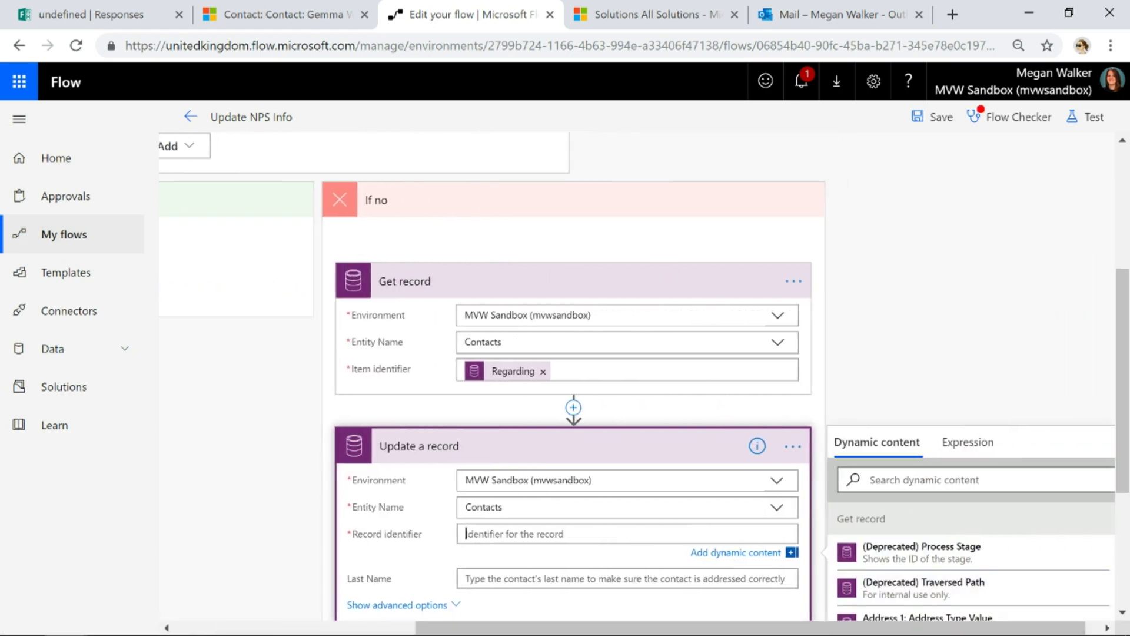
{"action": "type", "text": "congtact"}
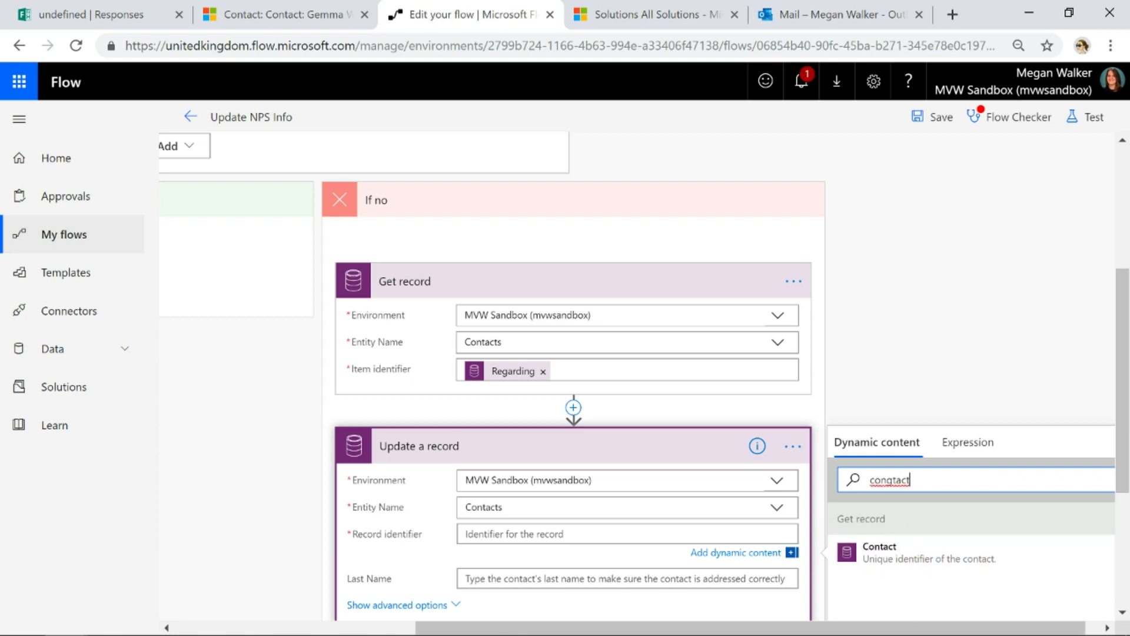
{"action": "left_click", "coordinate": [878, 566]}
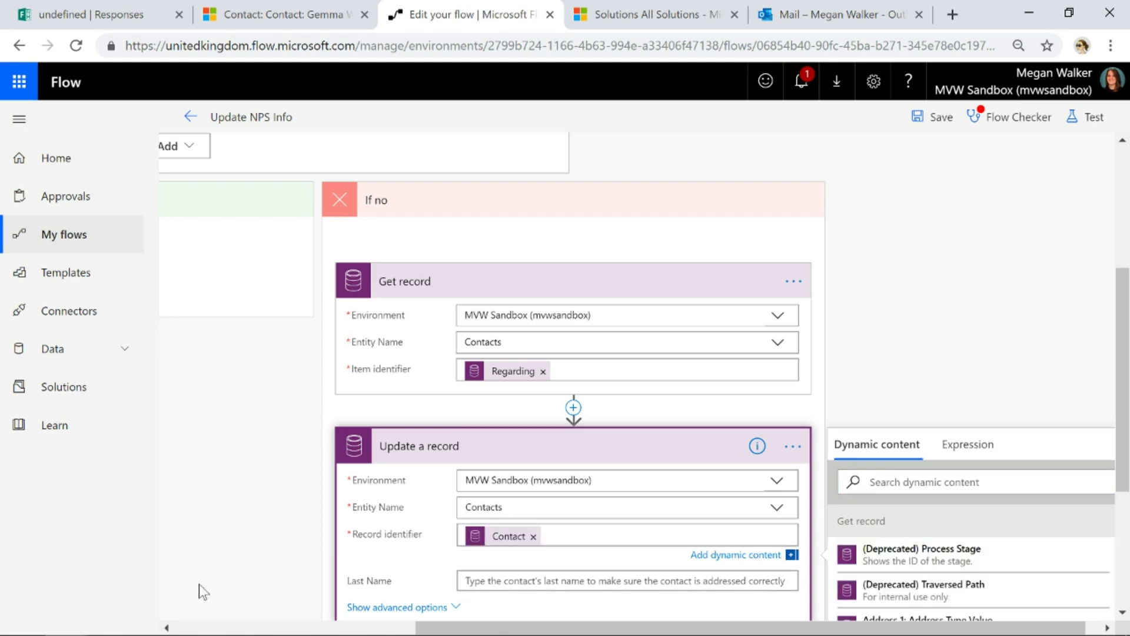
- Show the advanced options of the Update a record action and examine the values mapped to NPS Last Updated and NPS Score
{"action": "scroll", "coordinate": [208, 525], "scroll_direction": "down", "scroll_amount": 3}
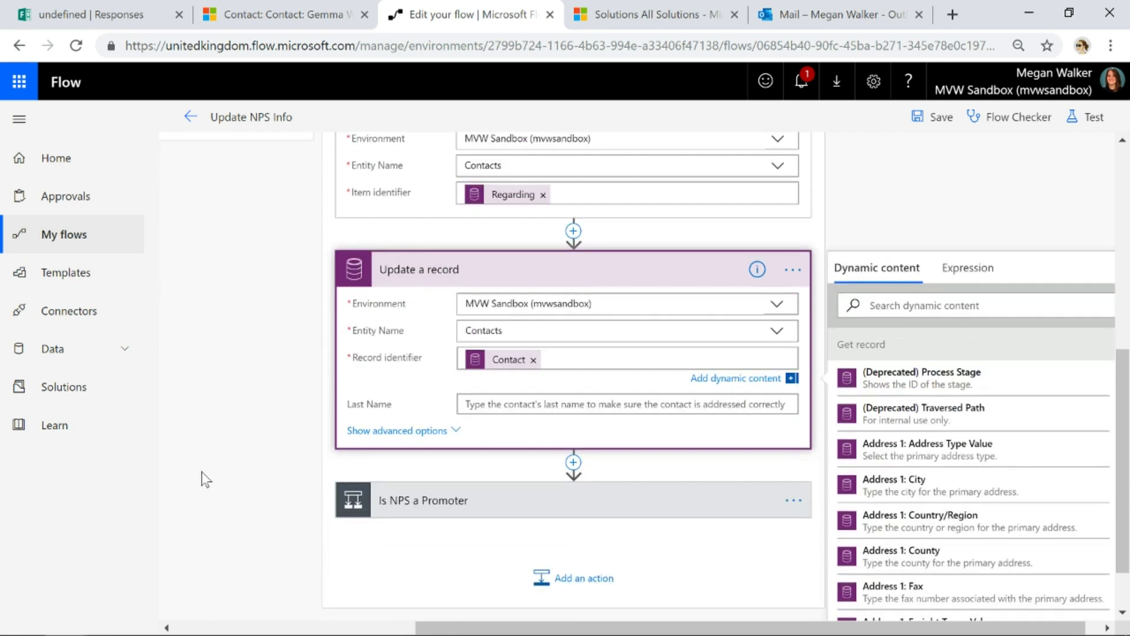
{"action": "left_click", "coordinate": [422, 432]}
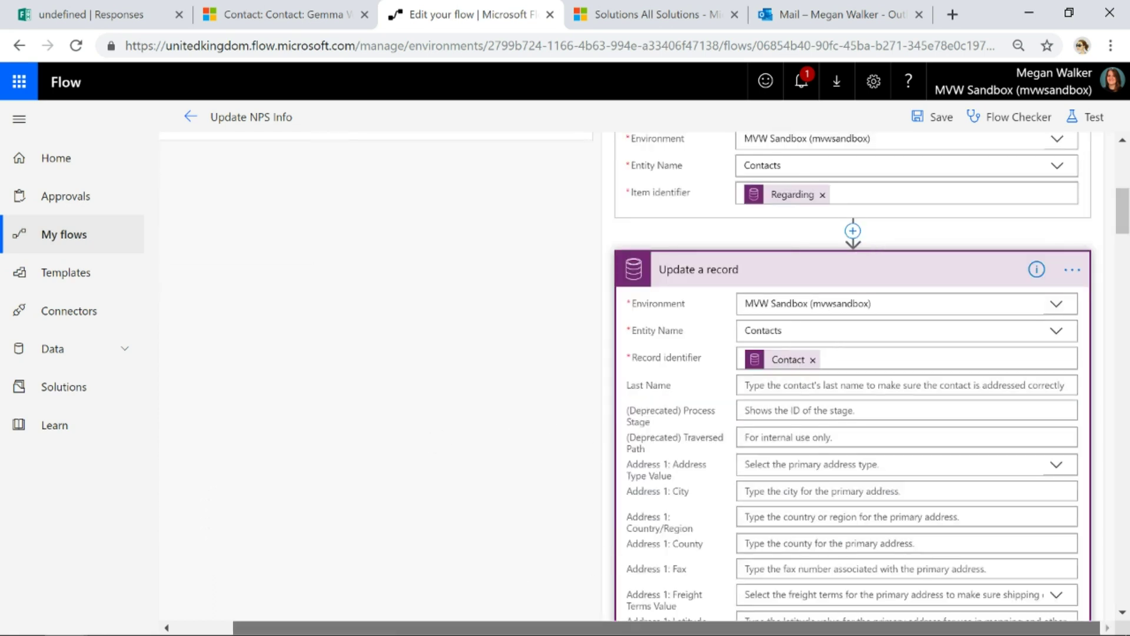
{"action": "scroll", "coordinate": [905, 457], "scroll_direction": "down", "scroll_amount": 2}
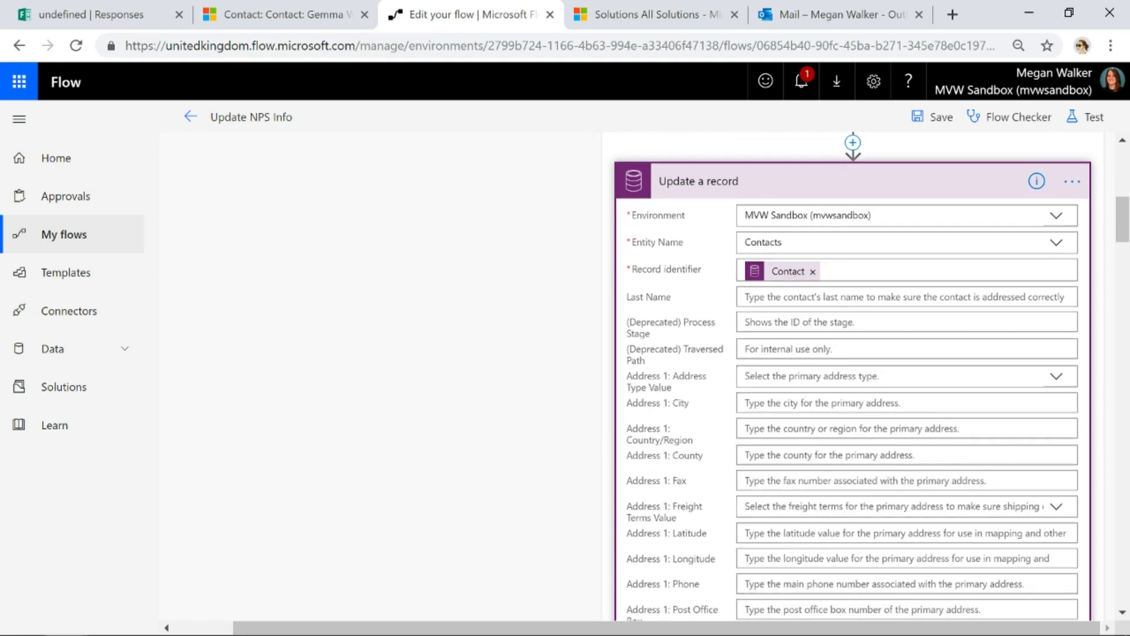
{"action": "scroll", "coordinate": [735, 388], "scroll_direction": "down", "scroll_amount": 8}
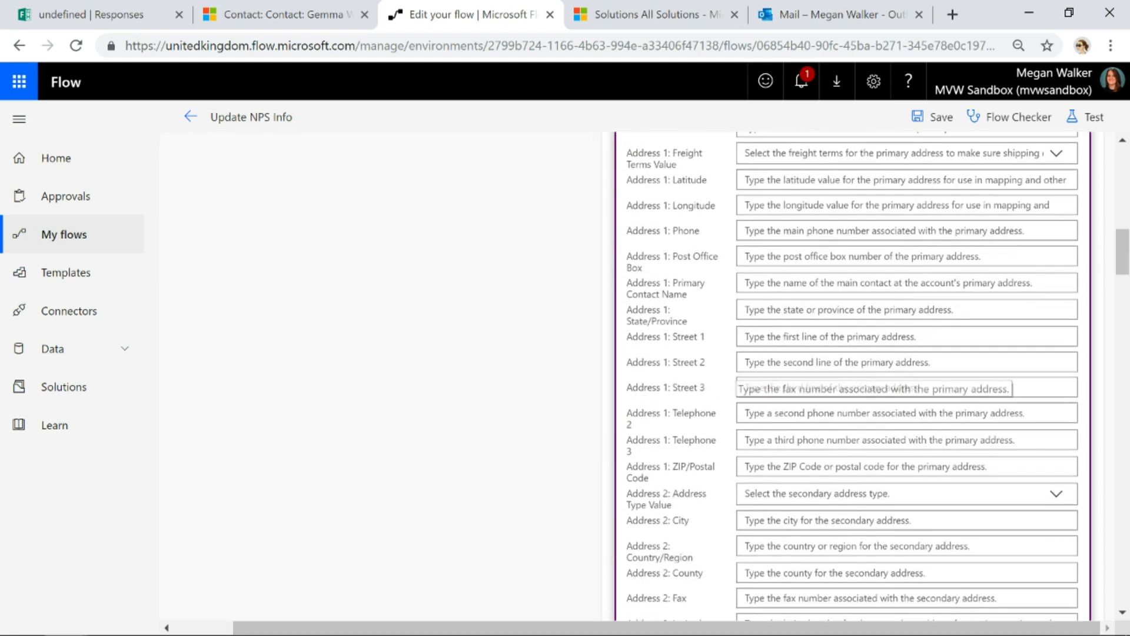
{"action": "scroll", "coordinate": [737, 384], "scroll_direction": "down", "scroll_amount": 13}
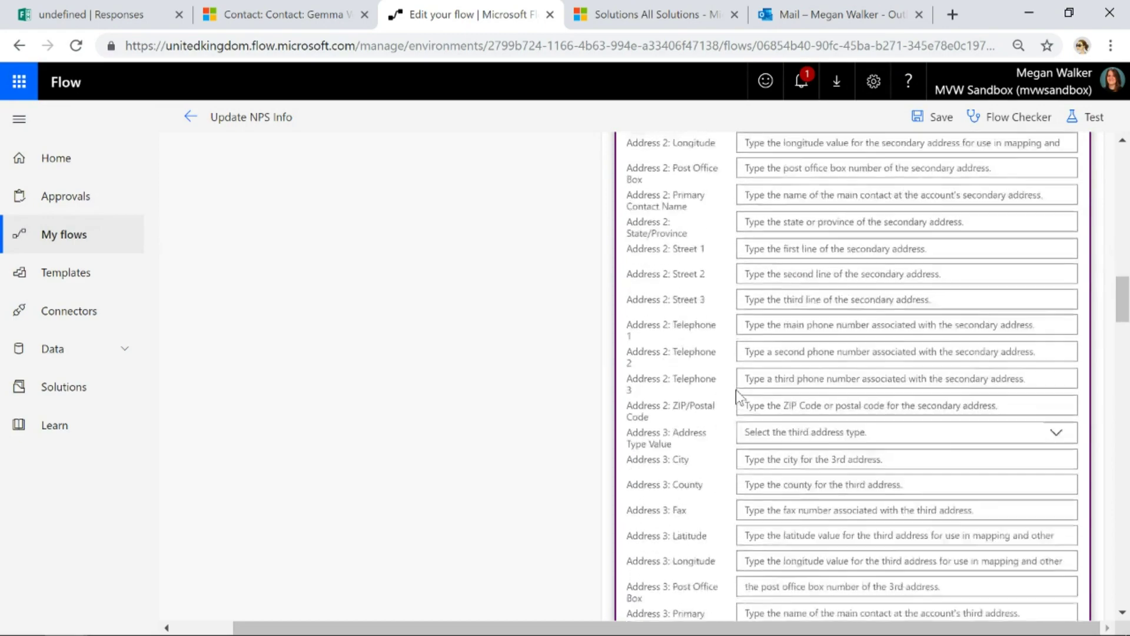
{"action": "scroll", "coordinate": [742, 382], "scroll_direction": "down", "scroll_amount": 20}
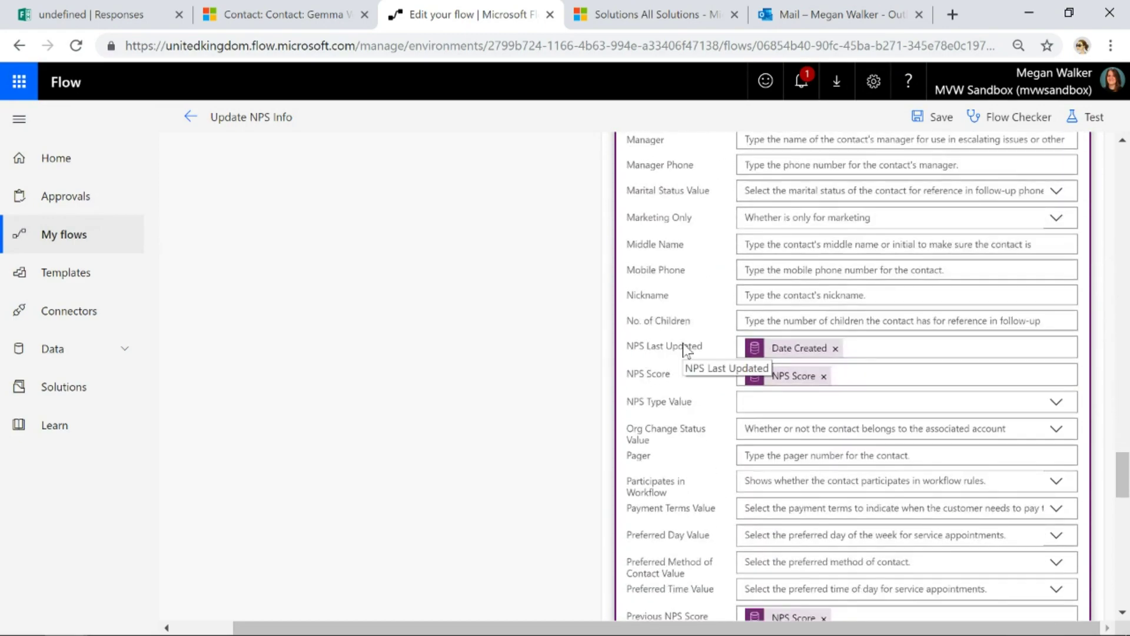
{"action": "mouse_move", "coordinate": [792, 357]}
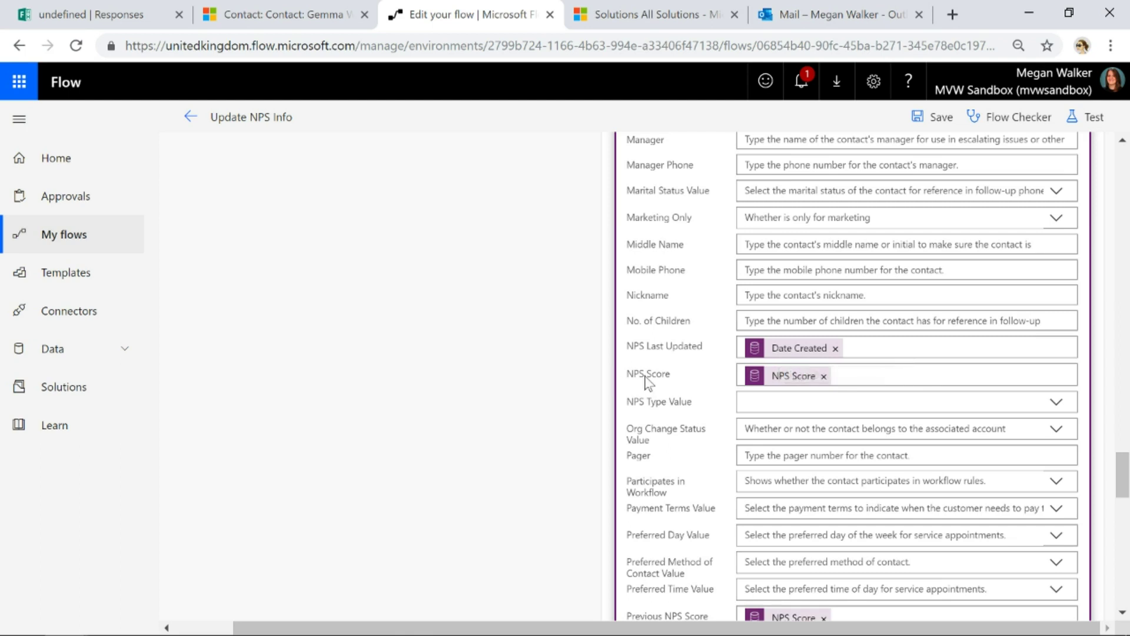
{"action": "mouse_move", "coordinate": [774, 381]}
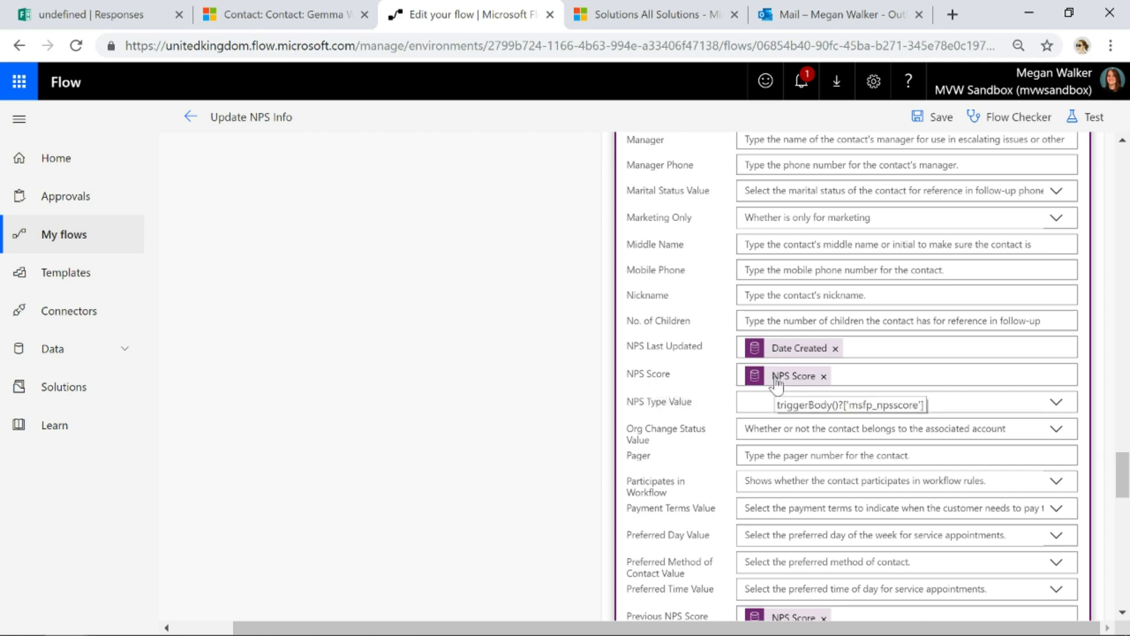
- Examine the values mapped to NPS Survey and Previous Survey in the Update a record action
{"action": "scroll", "coordinate": [711, 411], "scroll_direction": "down", "scroll_amount": 3}
{"action": "scroll", "coordinate": [666, 467], "scroll_direction": "down", "scroll_amount": 2}
{"action": "scroll", "coordinate": [683, 500], "scroll_direction": "down", "scroll_amount": 10}
{"action": "scroll", "coordinate": [718, 419], "scroll_direction": "up", "scroll_amount": 2}
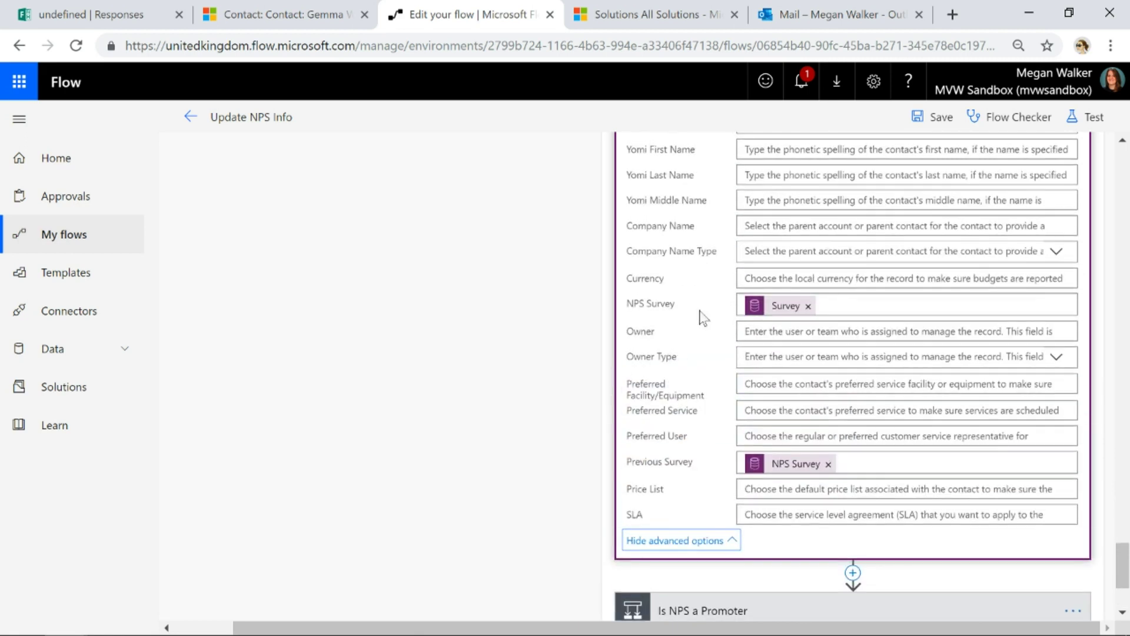
{"action": "mouse_move", "coordinate": [767, 317]}
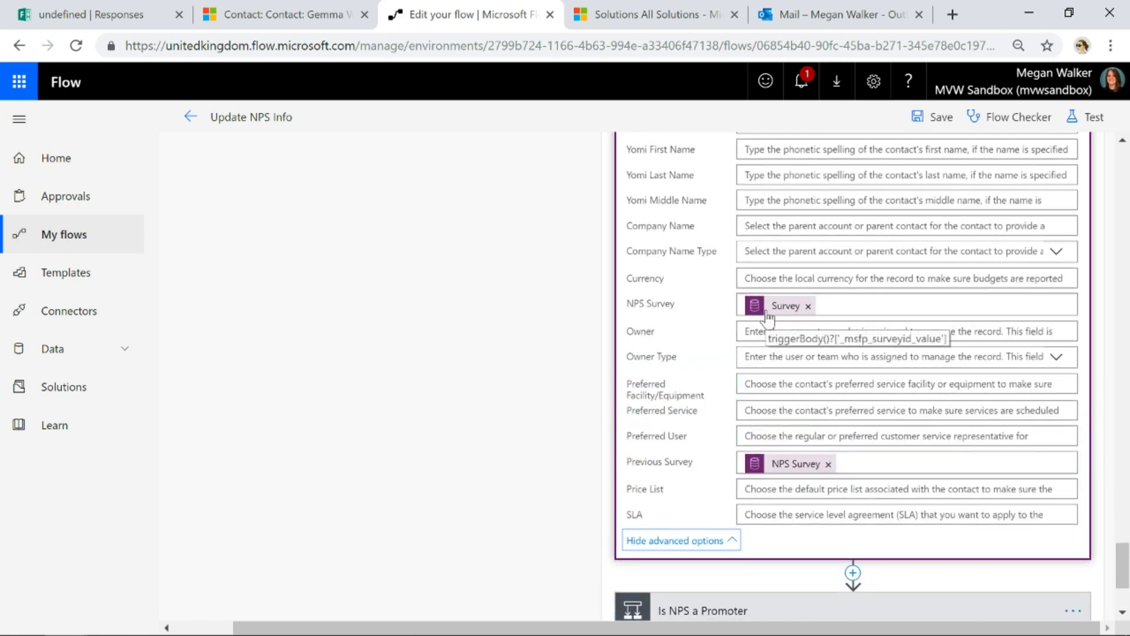
- Examine the values mapped to Previous NPS Score, Previous NPS Type Value and Previous NPS Updated in the Update a record action
{"action": "scroll", "coordinate": [734, 329], "scroll_direction": "up", "scroll_amount": 5}
{"action": "scroll", "coordinate": [727, 341], "scroll_direction": "up", "scroll_amount": 1}
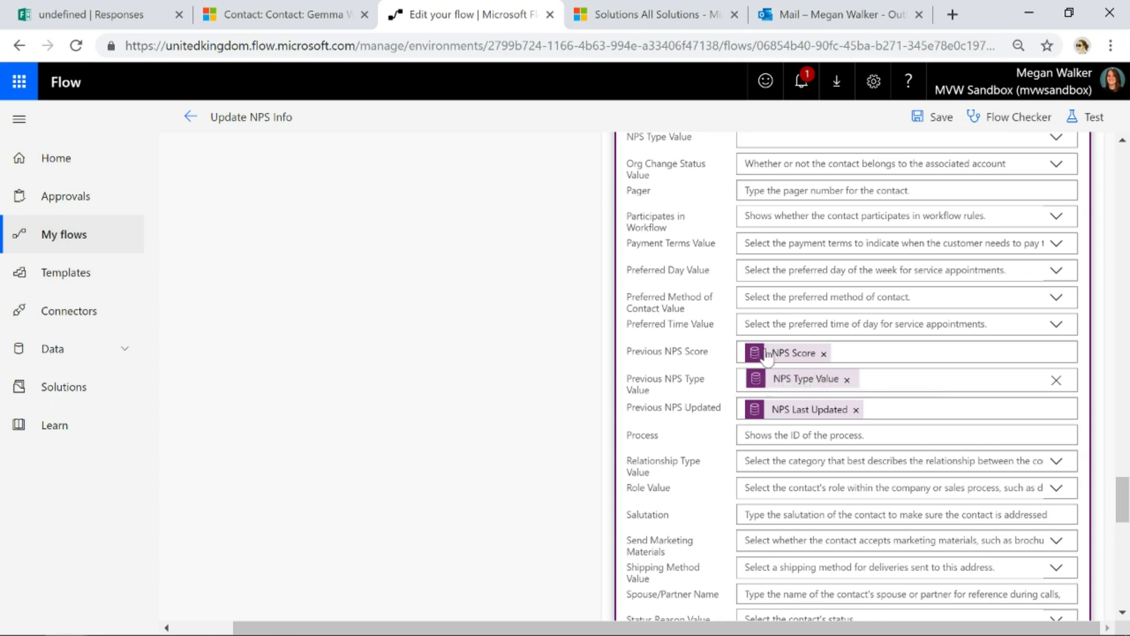
{"action": "scroll", "coordinate": [713, 393], "scroll_direction": "down", "scroll_amount": 10}
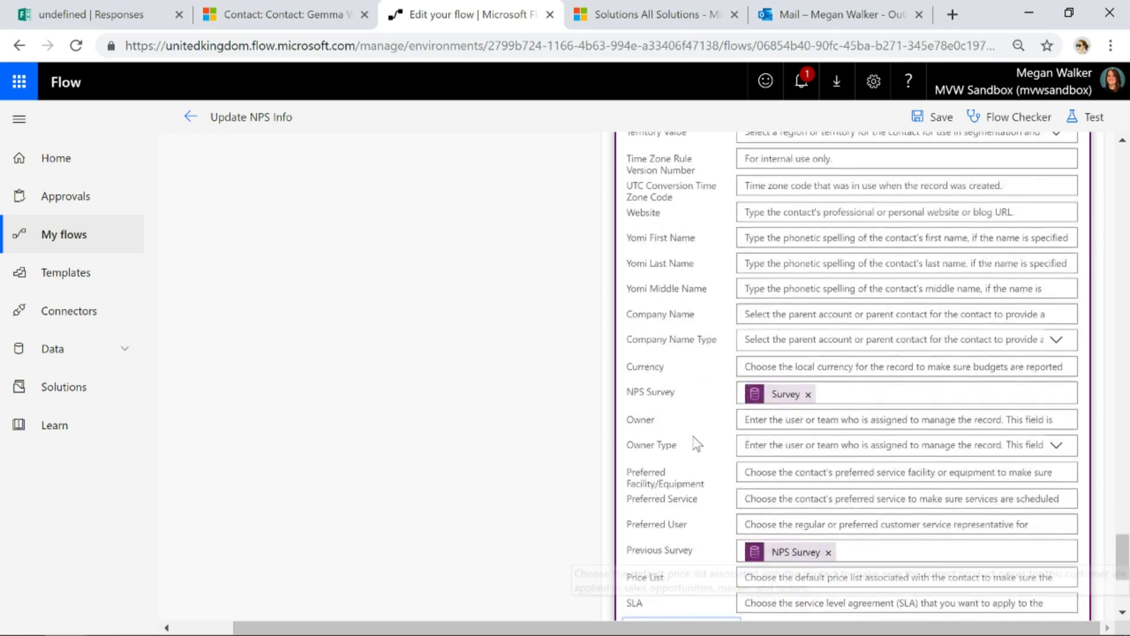
{"action": "scroll", "coordinate": [694, 444], "scroll_direction": "down", "scroll_amount": 5}
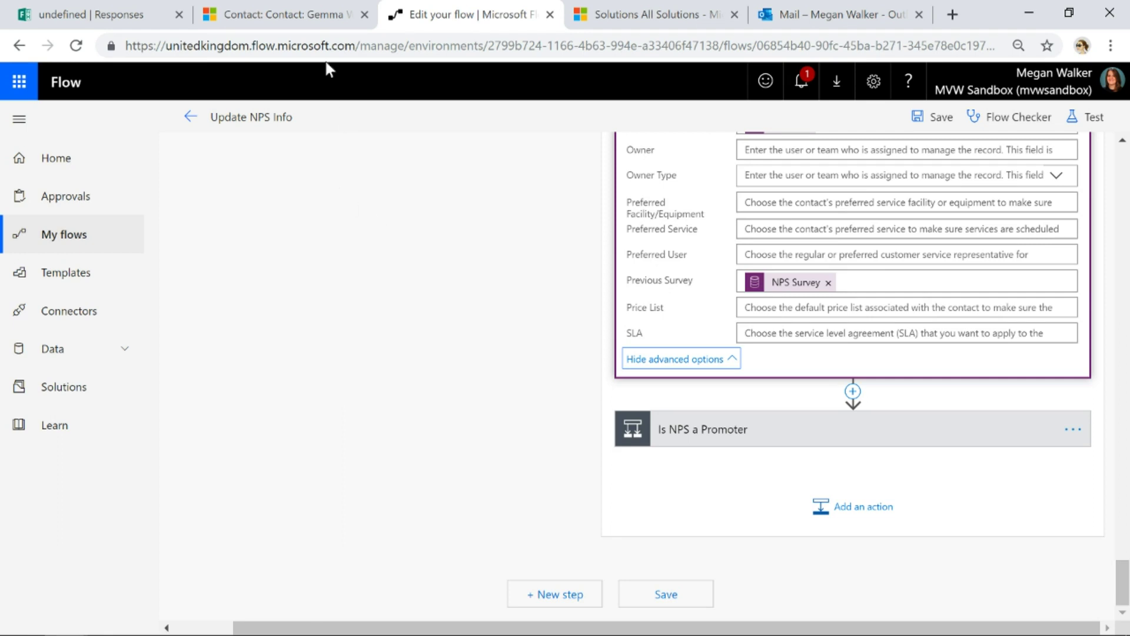
- Switch to the contact record in Dynamics 365 and examine the choices offered for NPS Type
{"action": "left_click", "coordinate": [297, 17]}
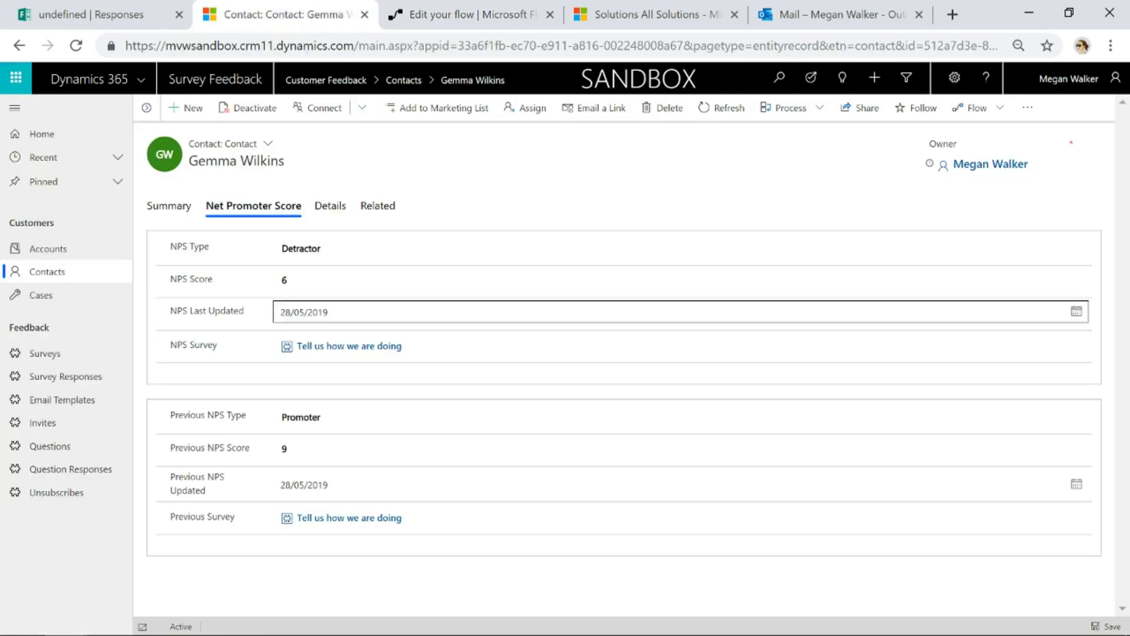
{"action": "left_click", "coordinate": [357, 253]}
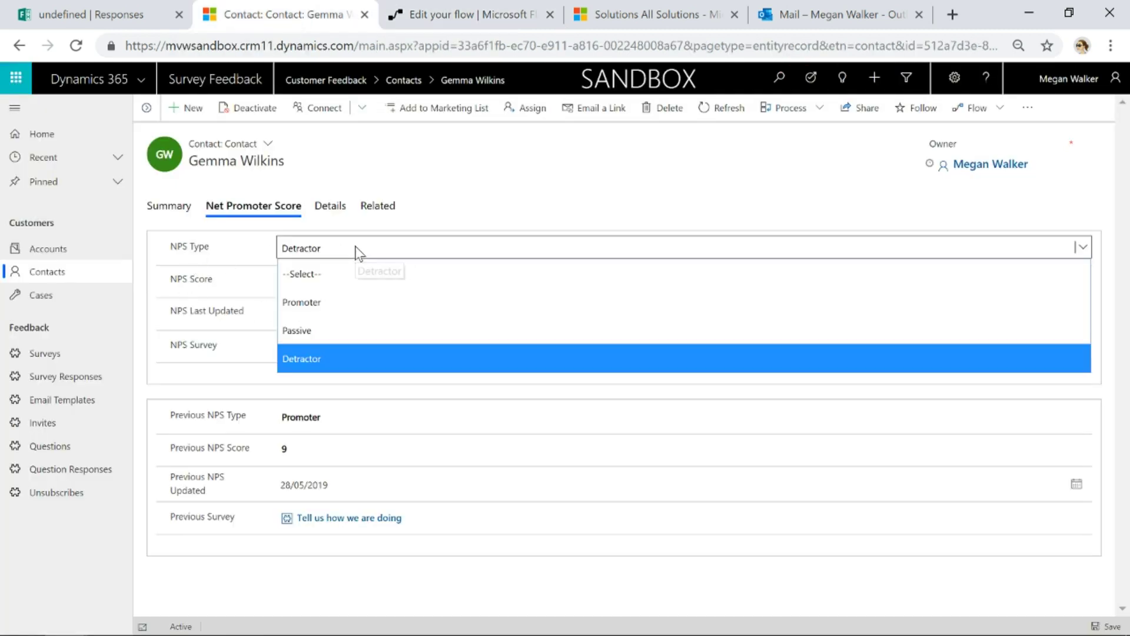
{"action": "left_click", "coordinate": [517, 181]}
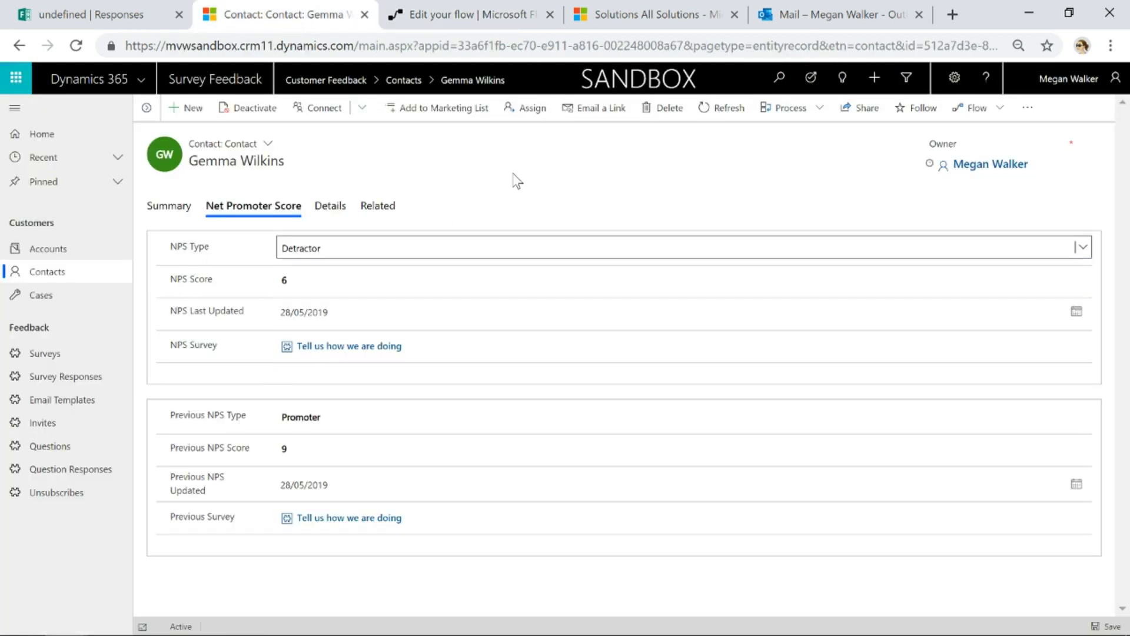
- Return to the Update NPS Info flow and expand the Is NPS a Promoter condition to examine its rule and branches
{"action": "left_click", "coordinate": [453, 12]}
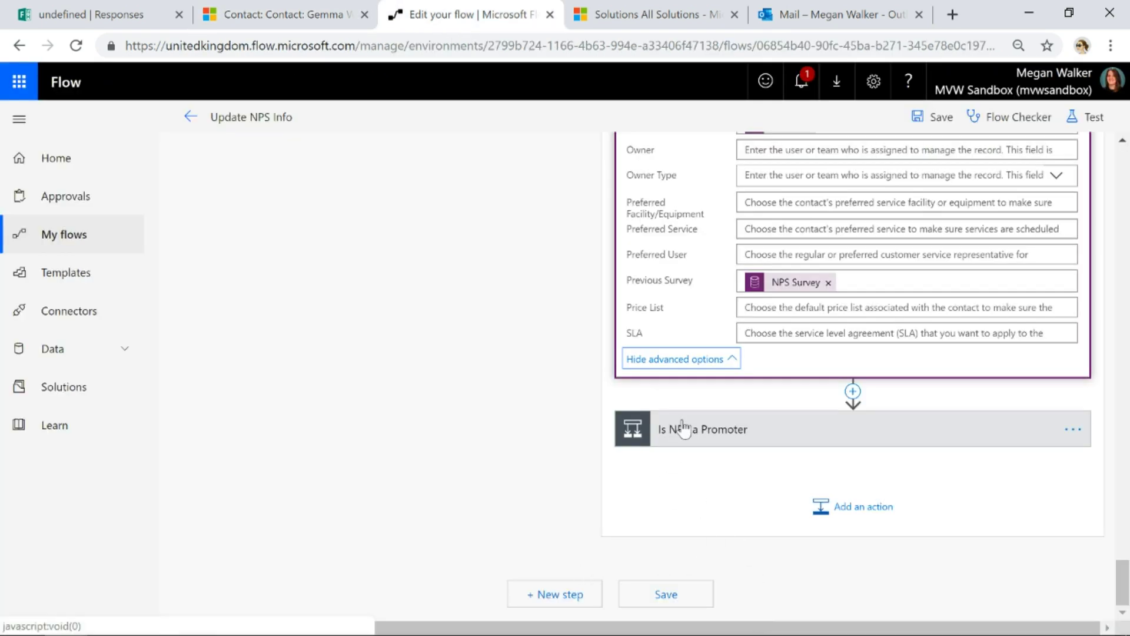
{"action": "left_click", "coordinate": [705, 442]}
{"action": "scroll", "coordinate": [471, 589], "scroll_direction": "down", "scroll_amount": 3}
{"action": "left_click_drag", "start_coordinate": [452, 626], "coordinate": [688, 631]}
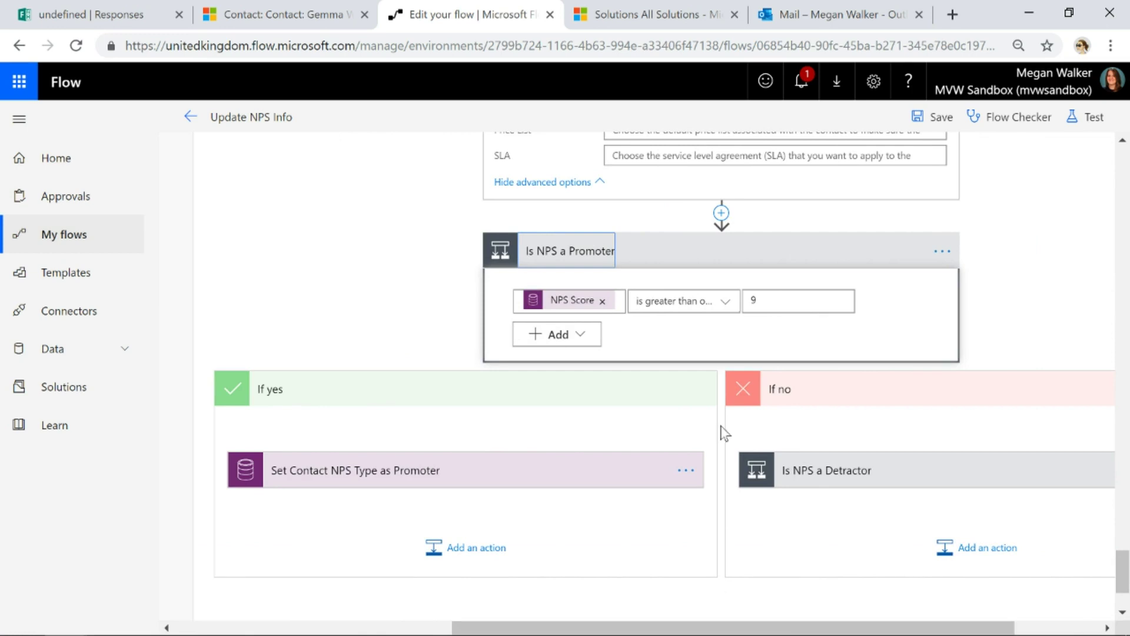
{"action": "mouse_move", "coordinate": [568, 309]}
- Expand the Set Contact NPS Type as Promoter action and compare its record identifier with the preceding Update a record action
{"action": "left_click", "coordinate": [394, 486]}
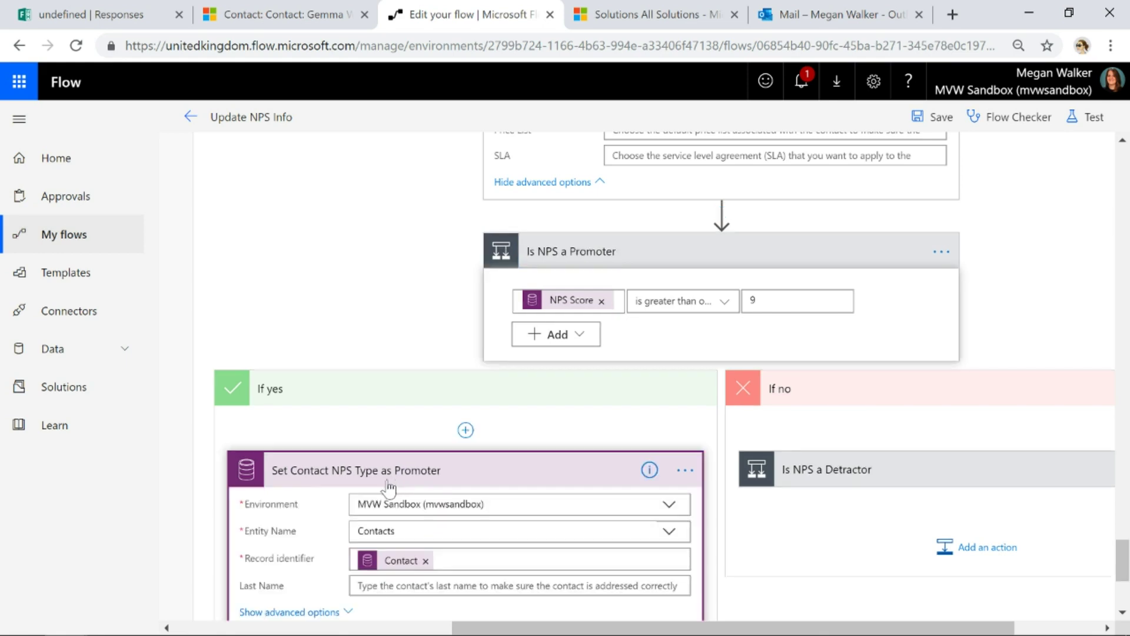
{"action": "scroll", "coordinate": [365, 412], "scroll_direction": "down", "scroll_amount": 3}
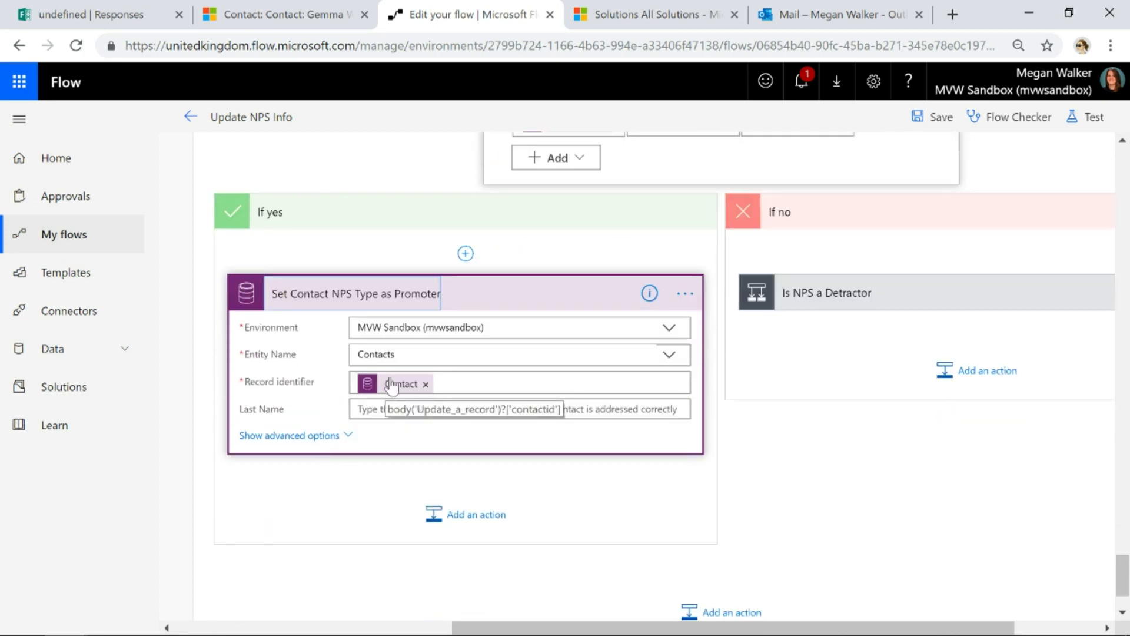
{"action": "scroll", "coordinate": [391, 386], "scroll_direction": "up", "scroll_amount": 15}
{"action": "scroll", "coordinate": [429, 381], "scroll_direction": "up", "scroll_amount": 15}
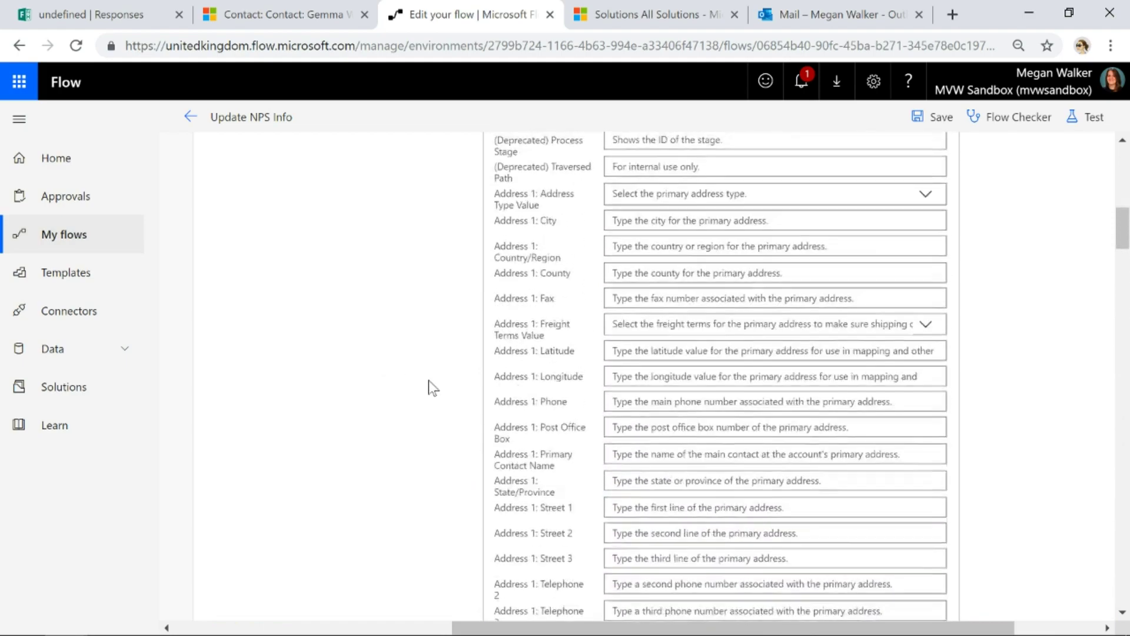
{"action": "scroll", "coordinate": [429, 380], "scroll_direction": "up", "scroll_amount": 10}
{"action": "scroll", "coordinate": [518, 565], "scroll_direction": "down", "scroll_amount": 3}
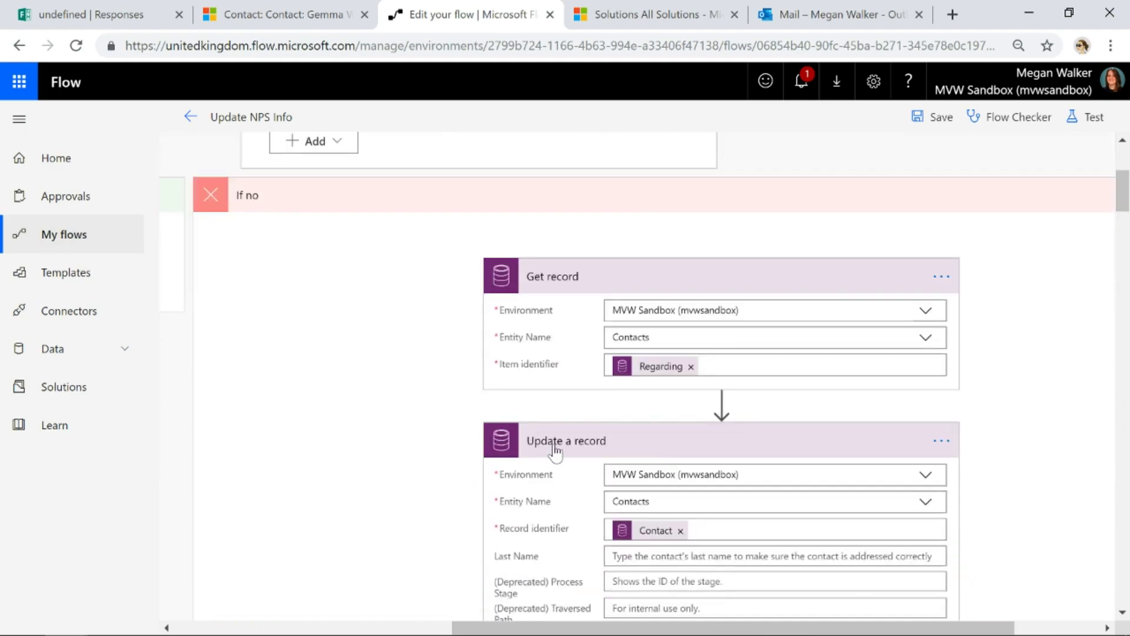
{"action": "scroll", "coordinate": [398, 385], "scroll_direction": "down", "scroll_amount": 20}
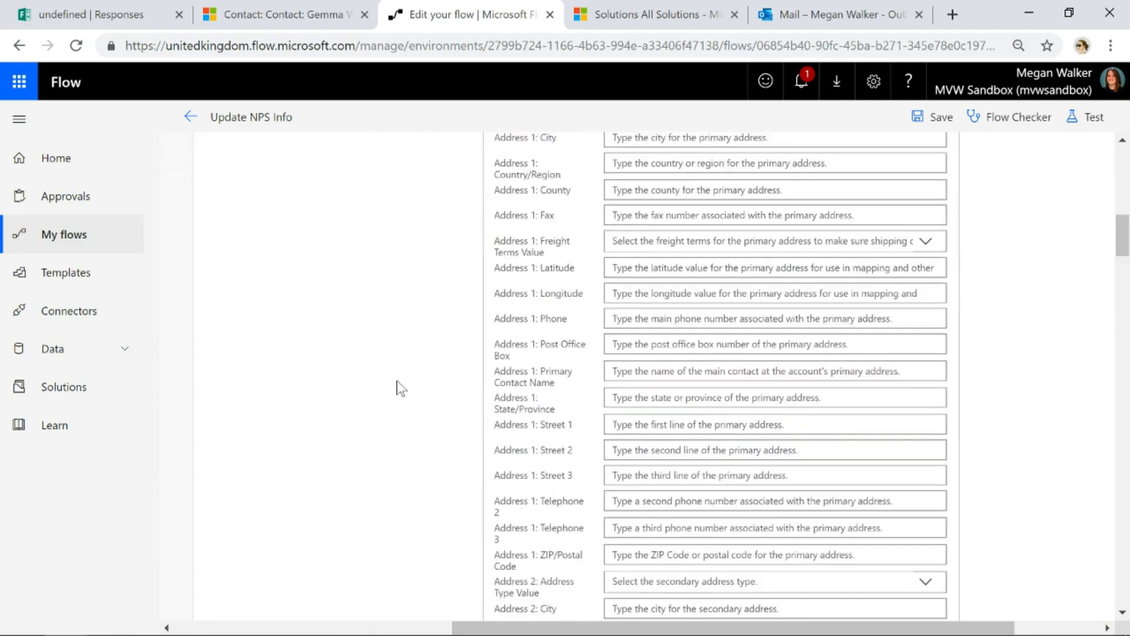
{"action": "scroll", "coordinate": [397, 381], "scroll_direction": "up", "scroll_amount": 20}
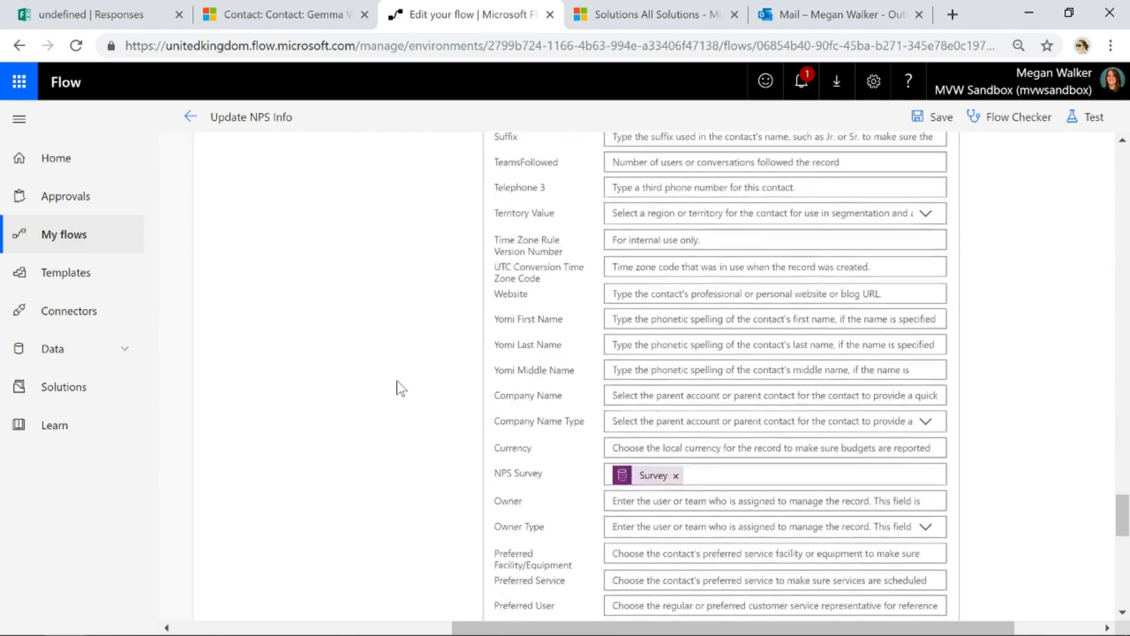
- Show the advanced options of Set Contact NPS Type as Promoter, examine its NPS Type Value, and collapse the action
{"action": "left_click", "coordinate": [289, 418]}
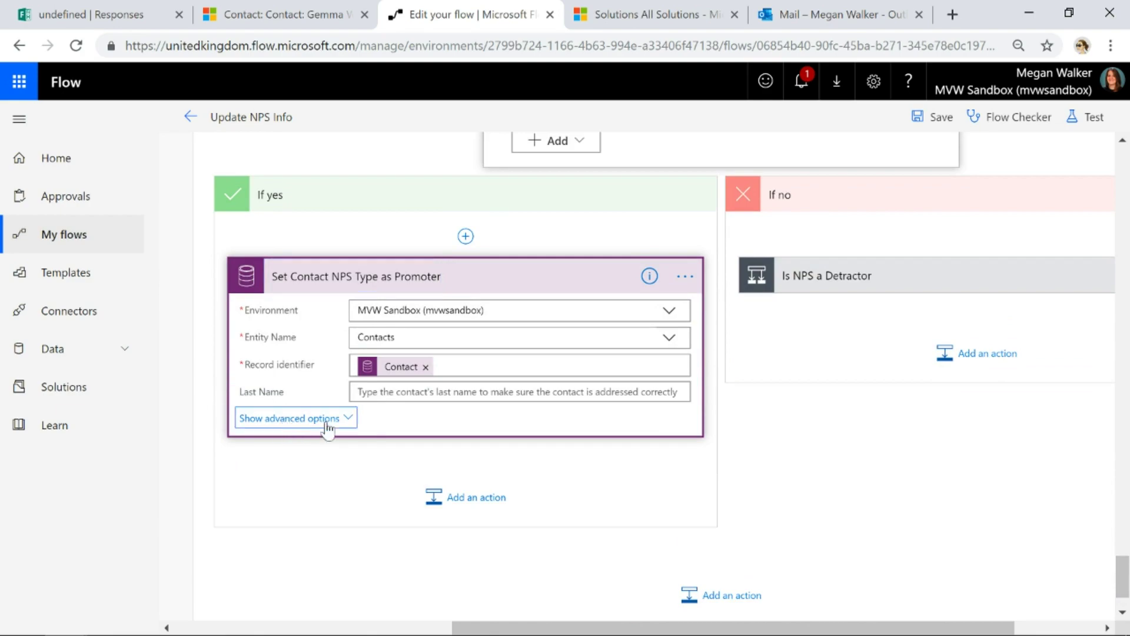
{"action": "scroll", "coordinate": [516, 441], "scroll_direction": "down", "scroll_amount": 5}
{"action": "scroll", "coordinate": [516, 442], "scroll_direction": "down", "scroll_amount": 20}
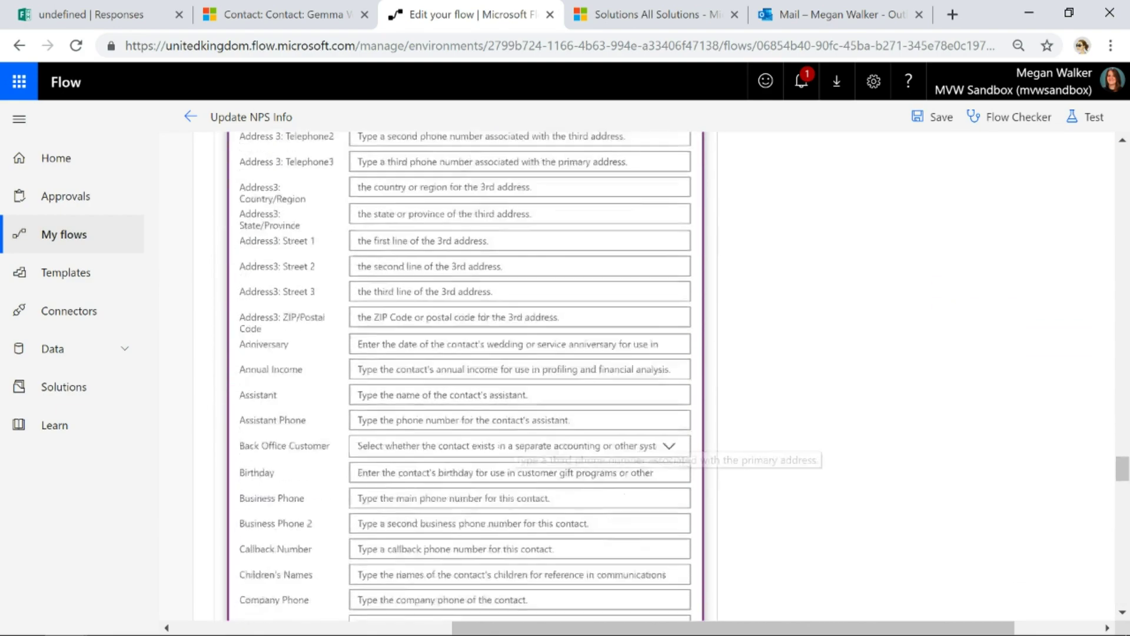
{"action": "scroll", "coordinate": [518, 377], "scroll_direction": "up", "scroll_amount": 3}
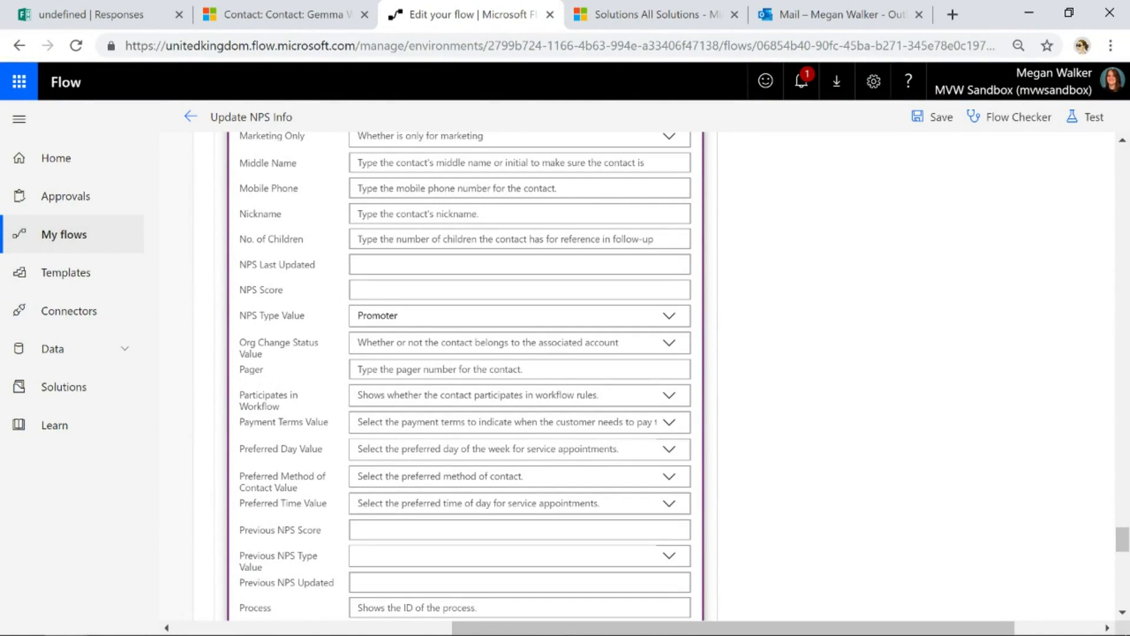
{"action": "scroll", "coordinate": [428, 325], "scroll_direction": "up", "scroll_amount": 20}
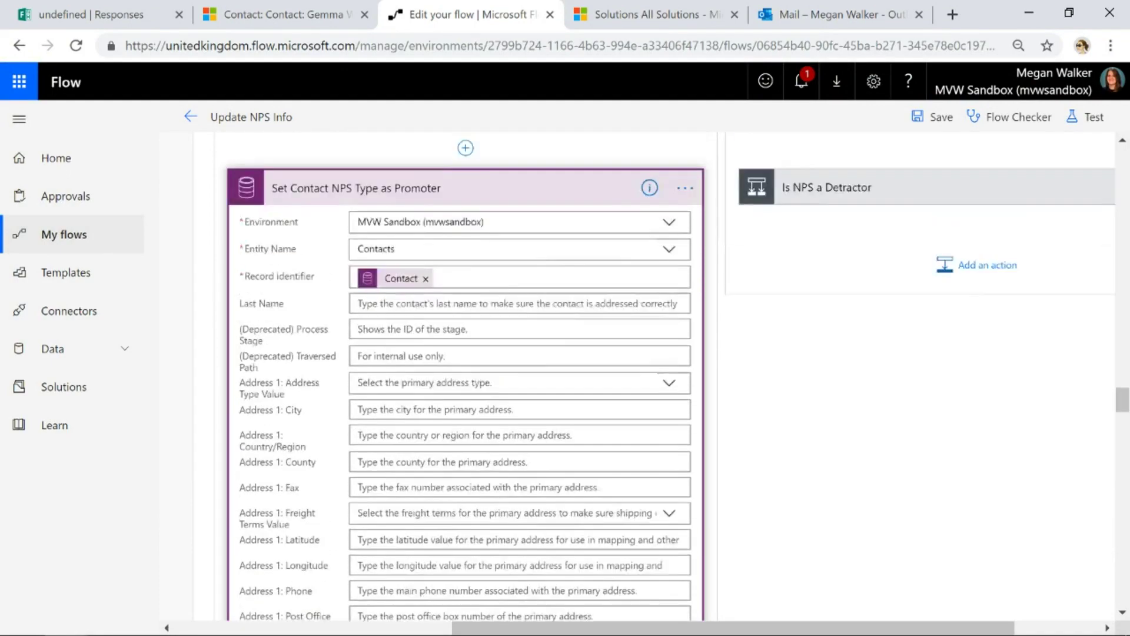
{"action": "scroll", "coordinate": [428, 325], "scroll_direction": "down", "scroll_amount": 7}
{"action": "left_click", "coordinate": [356, 366]}
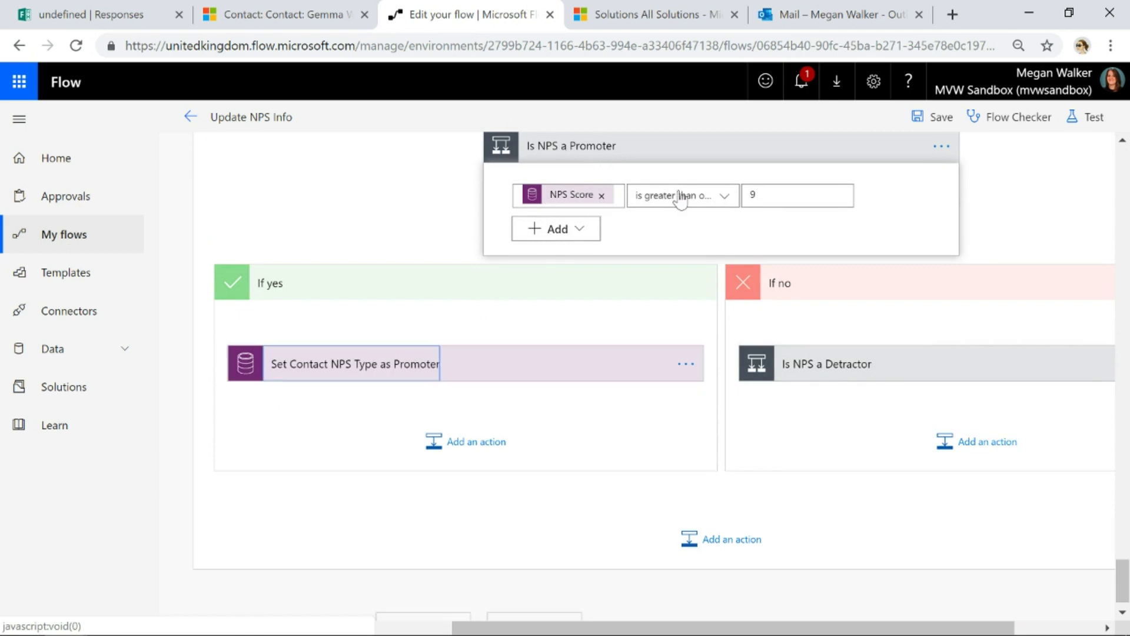
- Expand the Is NPS a Detractor condition in the Promoter check's If no branch and examine its score rule
{"action": "left_click", "coordinate": [356, 335]}
{"action": "scroll", "coordinate": [589, 395], "scroll_direction": "right", "scroll_amount": 3}
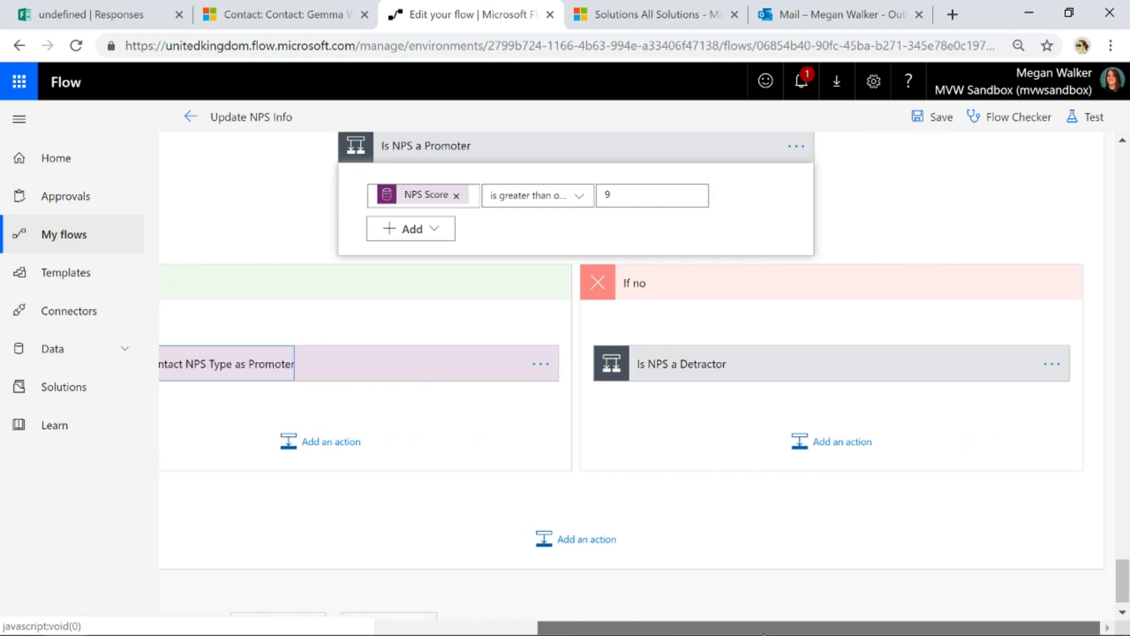
{"action": "left_click", "coordinate": [716, 379]}
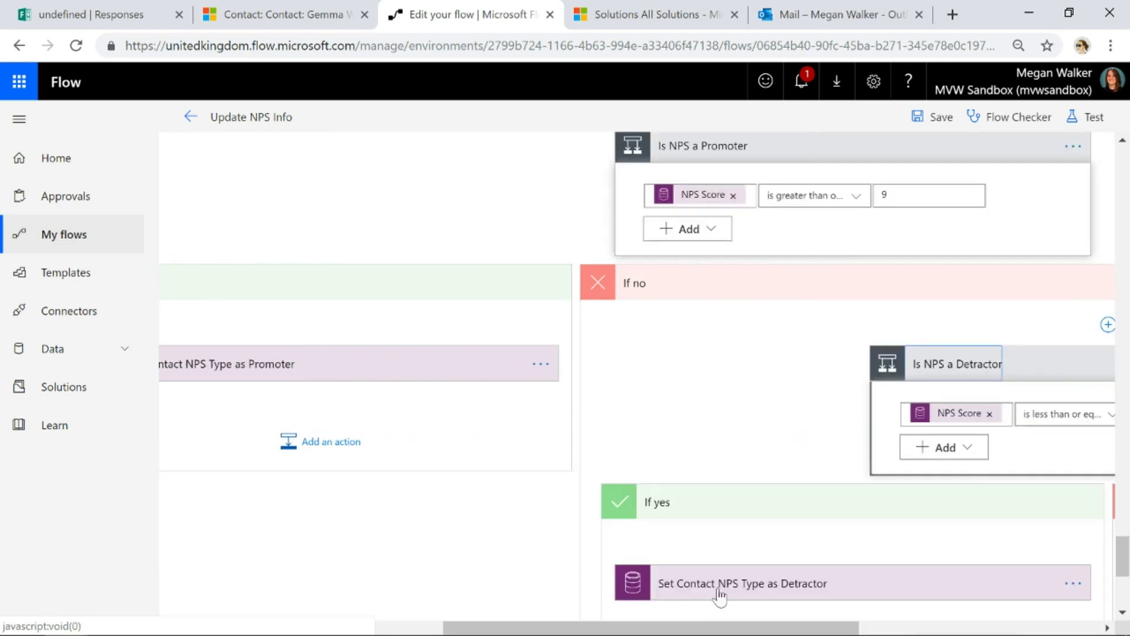
{"action": "left_click_drag", "start_coordinate": [500, 626], "coordinate": [721, 628]}
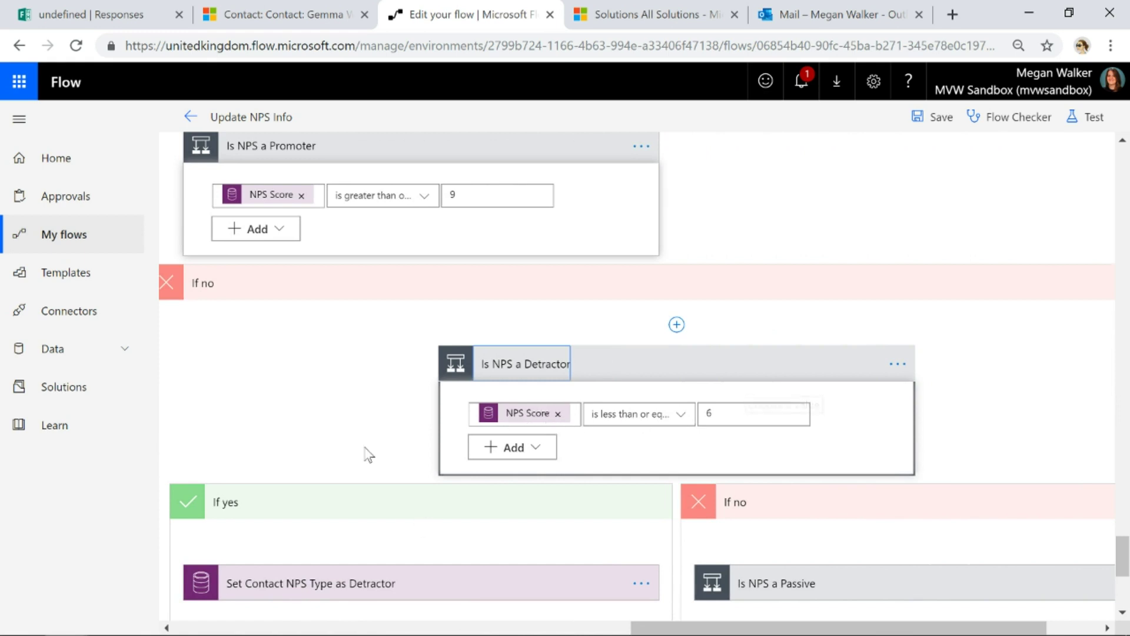
- Expand the Is NPS a Passive condition in the Detractor check's If no branch and examine its score rules and branches
{"action": "scroll", "coordinate": [364, 457], "scroll_direction": "down", "scroll_amount": 5}
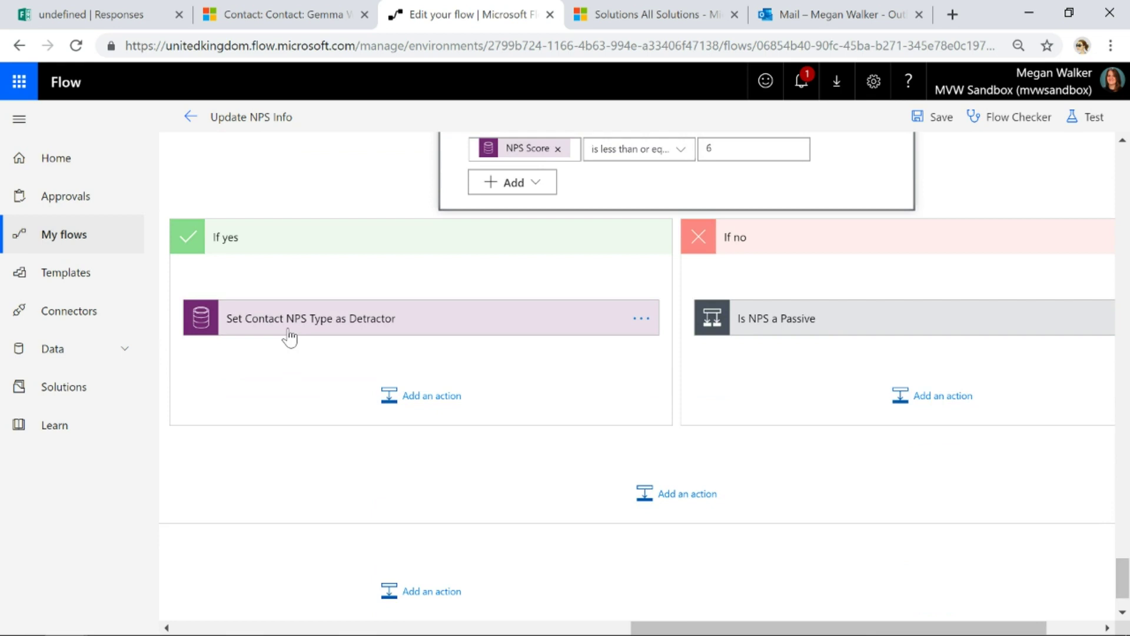
{"action": "left_click_drag", "start_coordinate": [699, 628], "coordinate": [752, 628]}
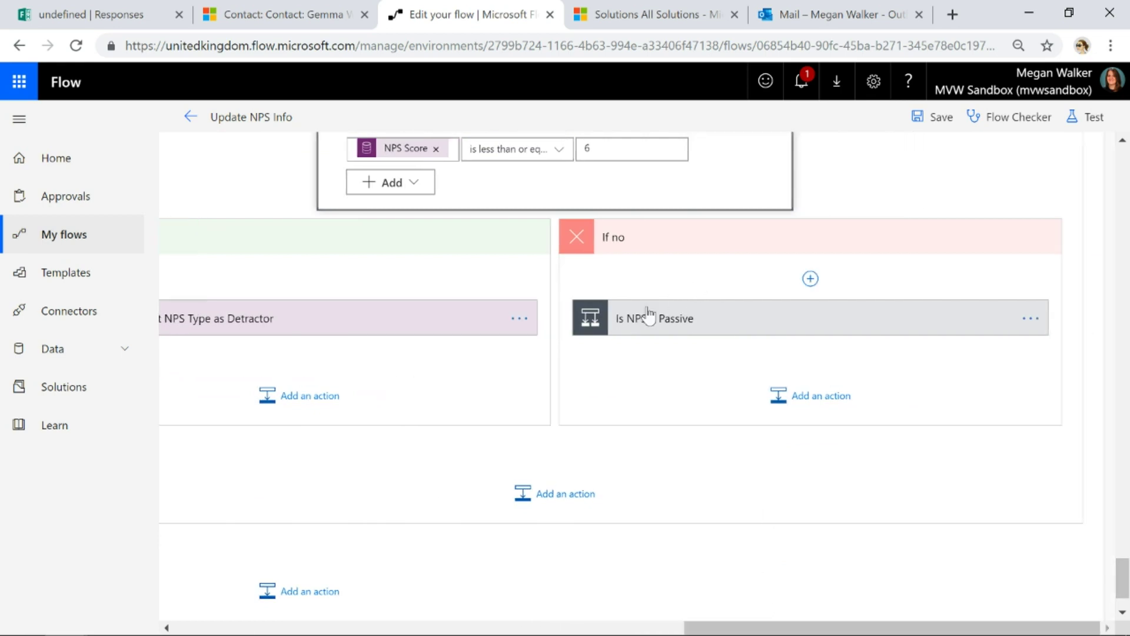
{"action": "left_click", "coordinate": [677, 317]}
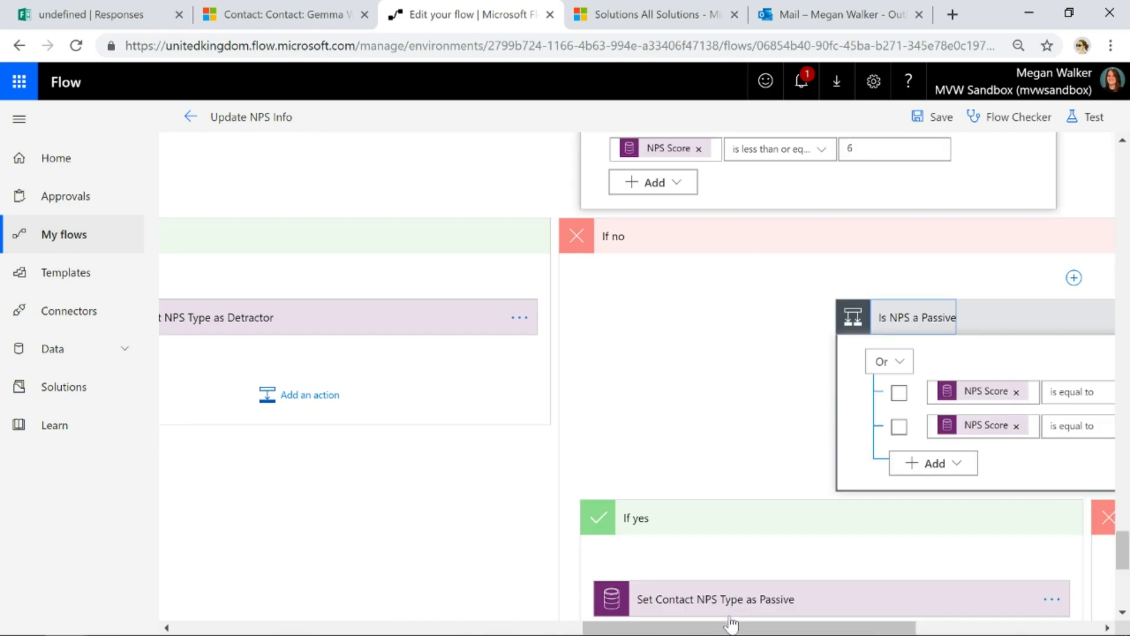
{"action": "left_click_drag", "start_coordinate": [733, 624], "coordinate": [840, 624]}
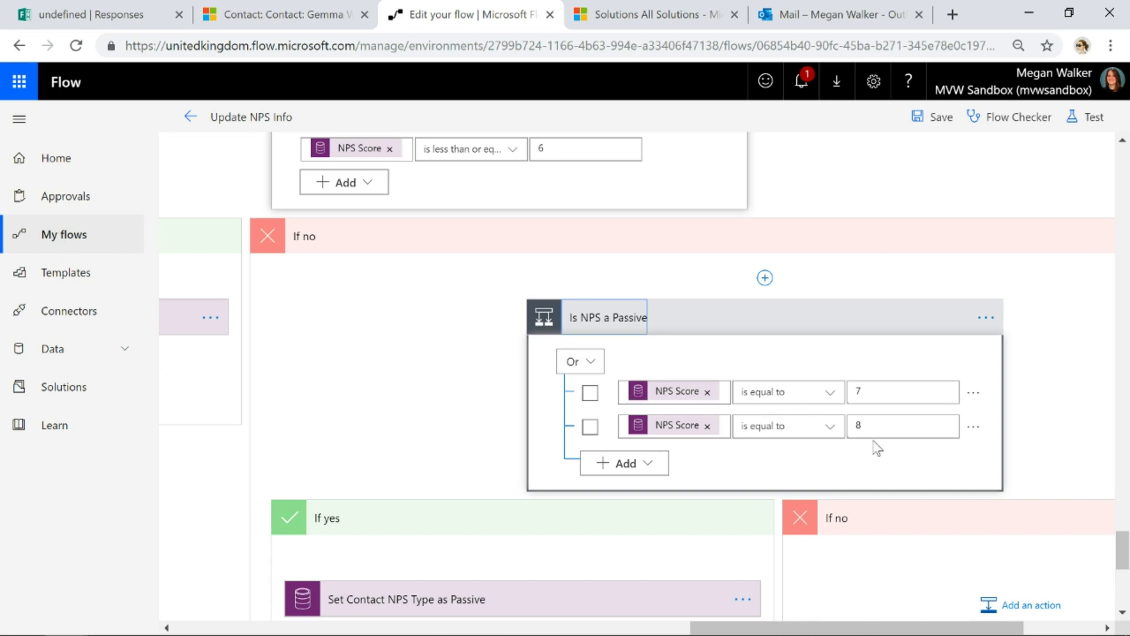
{"action": "scroll", "coordinate": [869, 438], "scroll_direction": "down", "scroll_amount": 3}
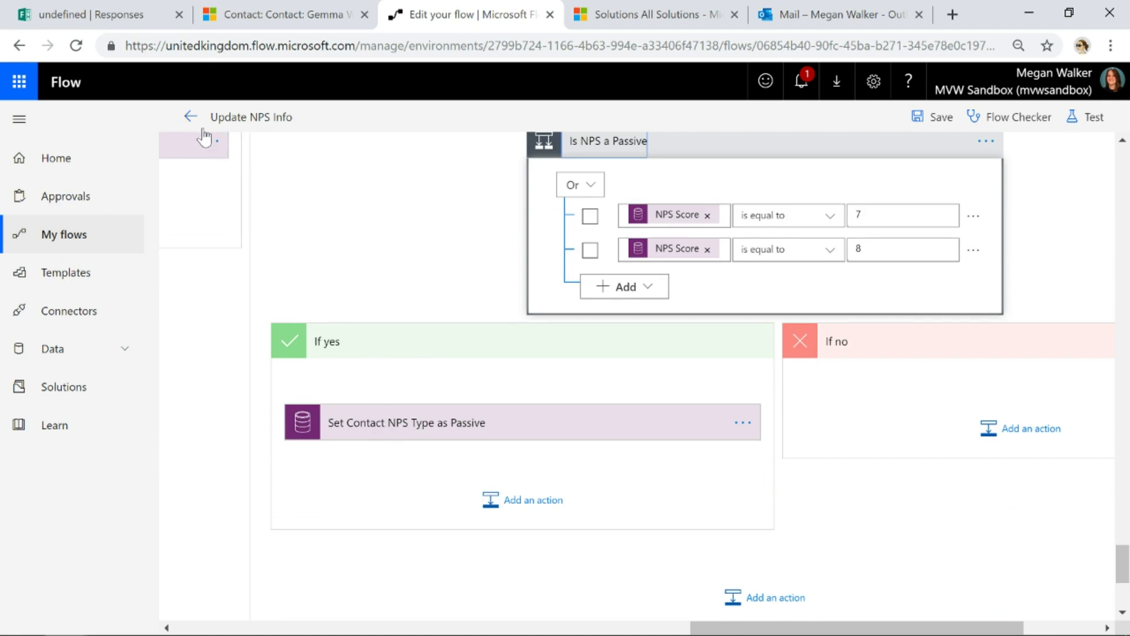
- Leave the flow editor, switch to the Outlook mailbox, and open the Tell us how we are doing survey from its email
{"action": "left_click", "coordinate": [191, 117]}
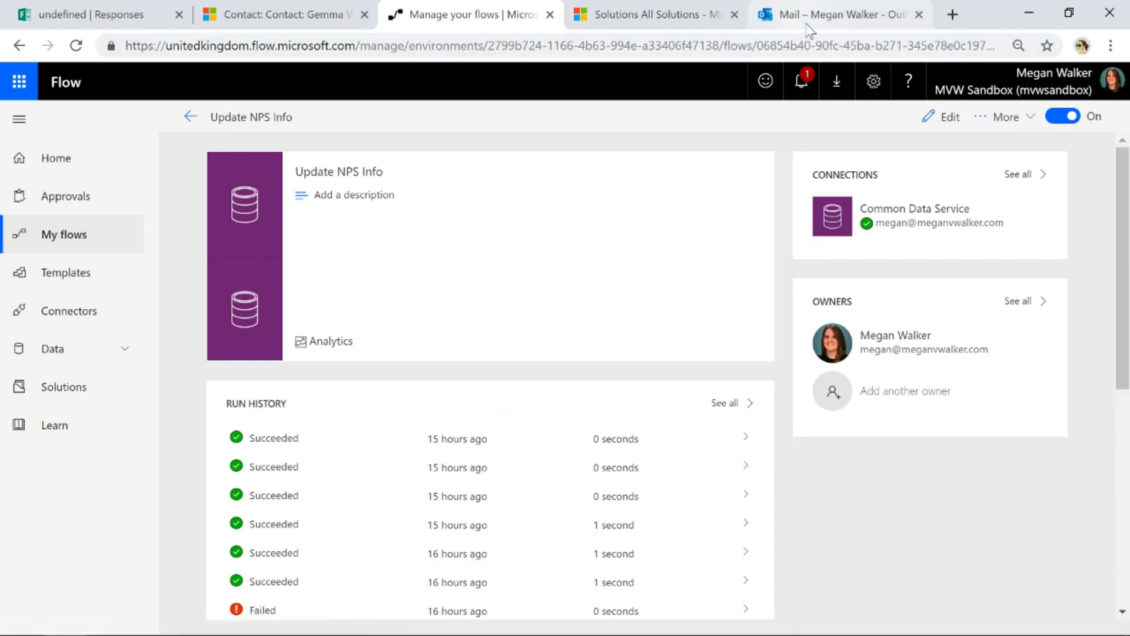
{"action": "left_click", "coordinate": [807, 24]}
{"action": "left_click", "coordinate": [863, 406]}
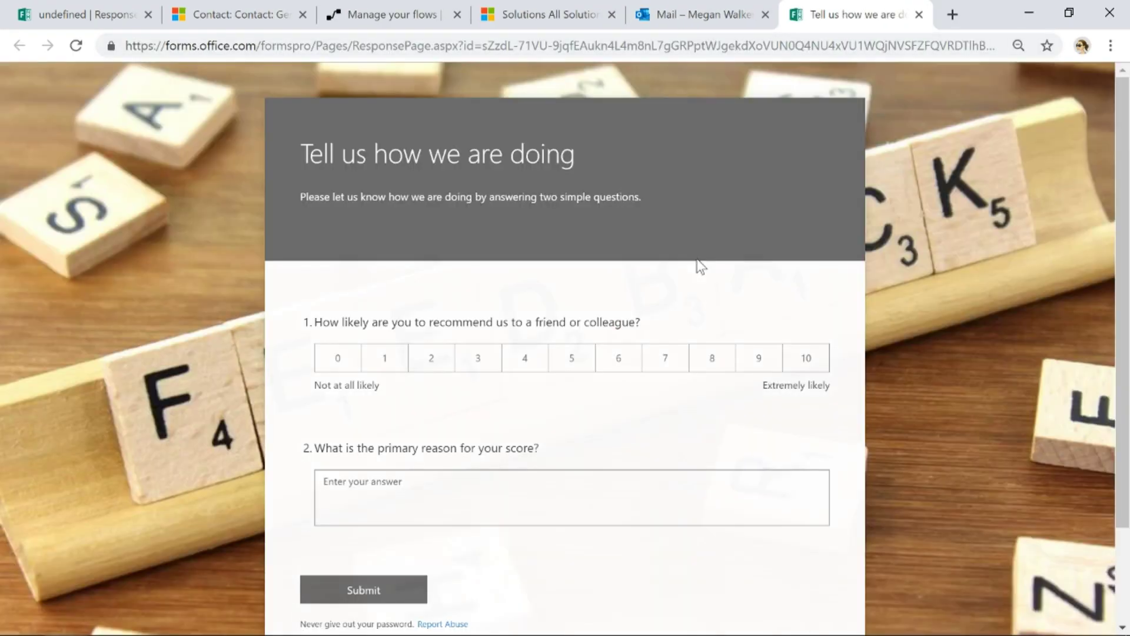
- Answer the survey with a recommendation score of 10 and the reason "Awesome service!", and submit the response
{"action": "left_click", "coordinate": [212, 14]}
{"action": "left_click", "coordinate": [806, 359]}
{"action": "left_click", "coordinate": [323, 482]}
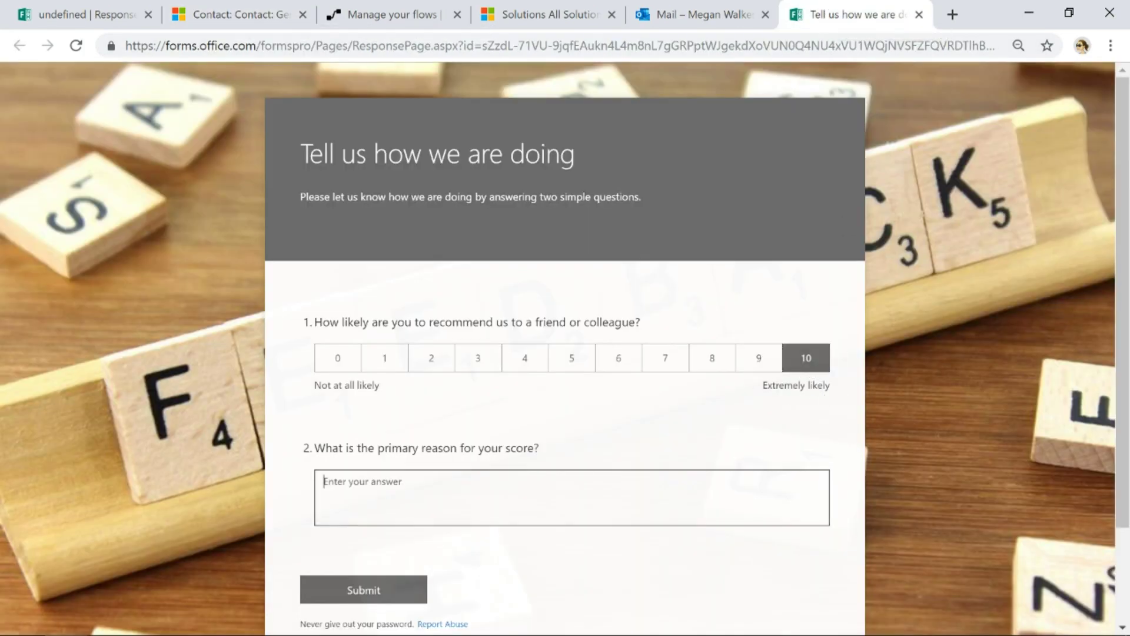
{"action": "type", "text": "Awesome service!"}
{"action": "left_click", "coordinate": [381, 590]}
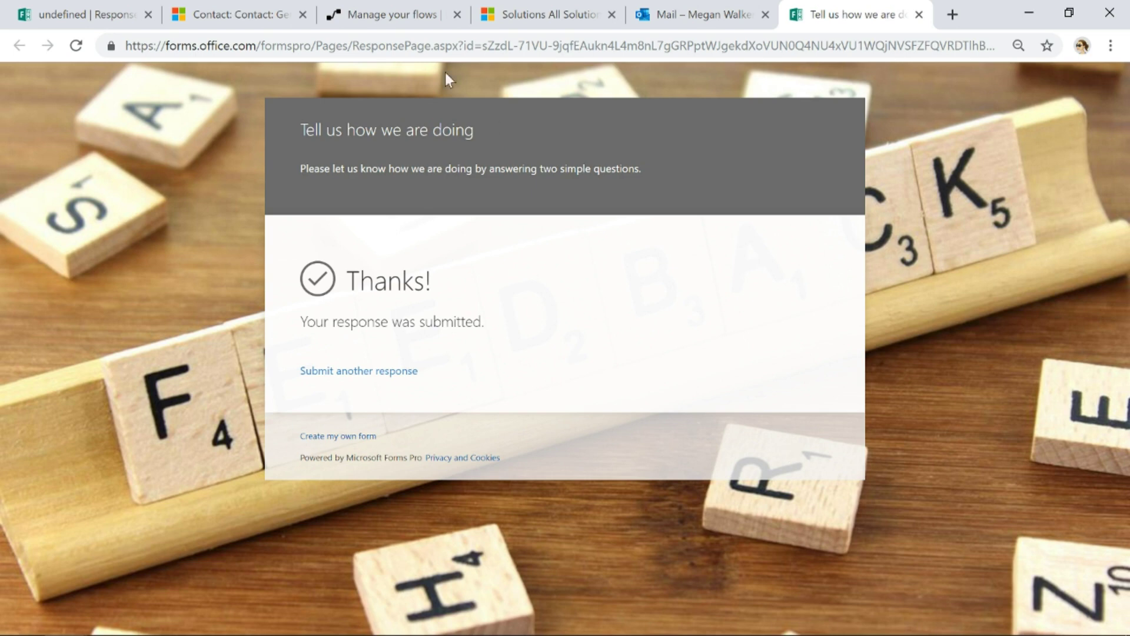
- Switch back to the Update NPS Info flow and check its full run history for a new run, reloading the list
{"action": "left_click", "coordinate": [380, 15]}
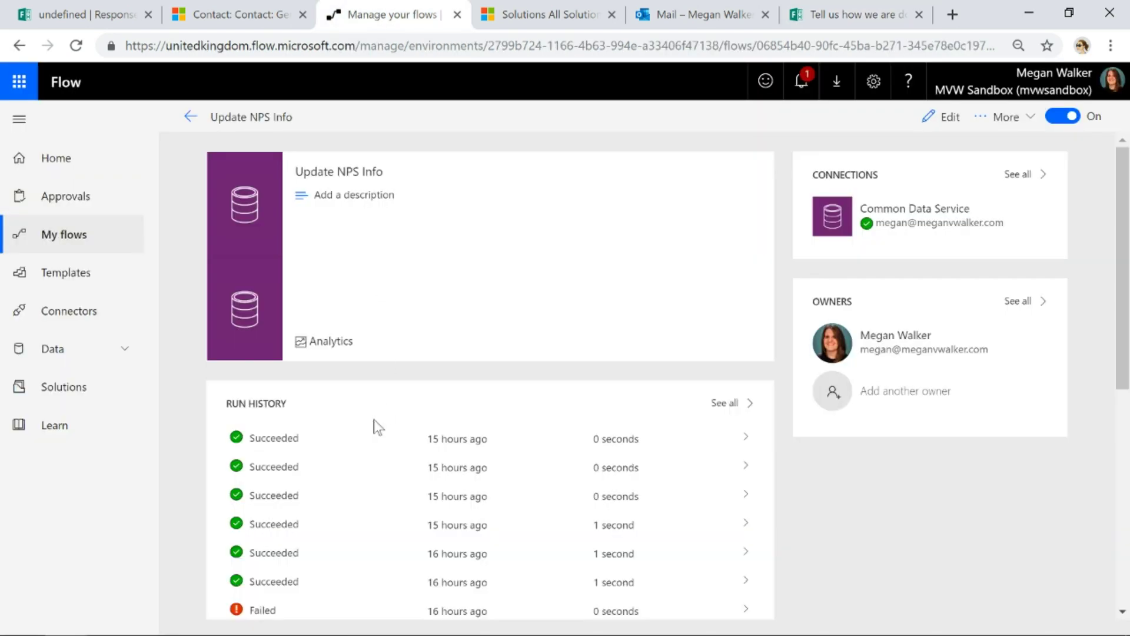
{"action": "left_click", "coordinate": [724, 404]}
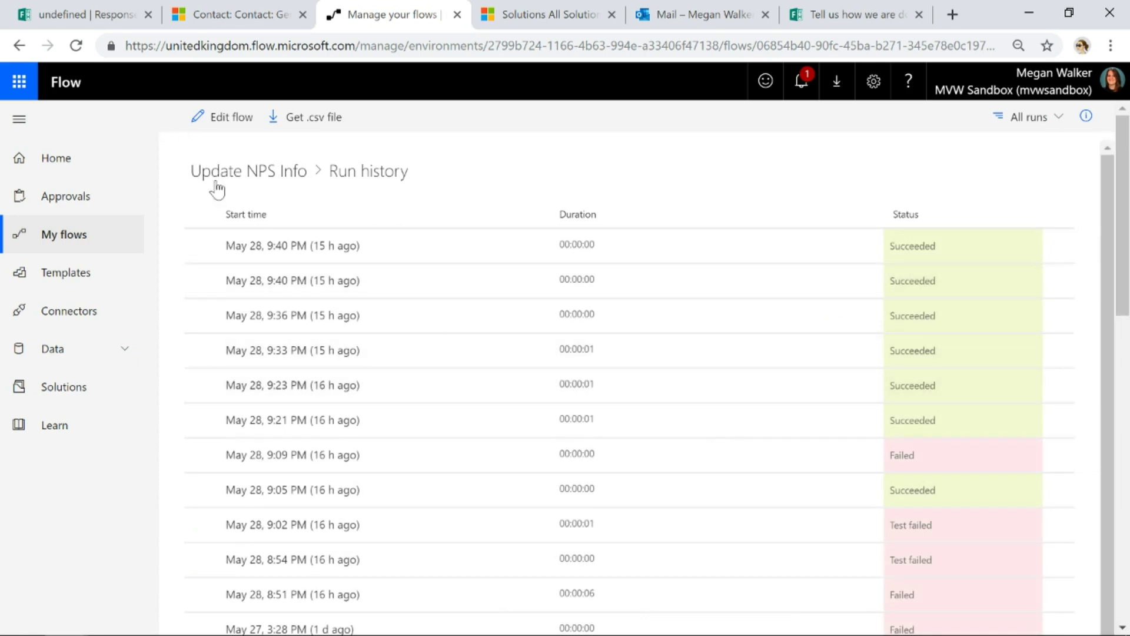
{"action": "left_click", "coordinate": [219, 172]}
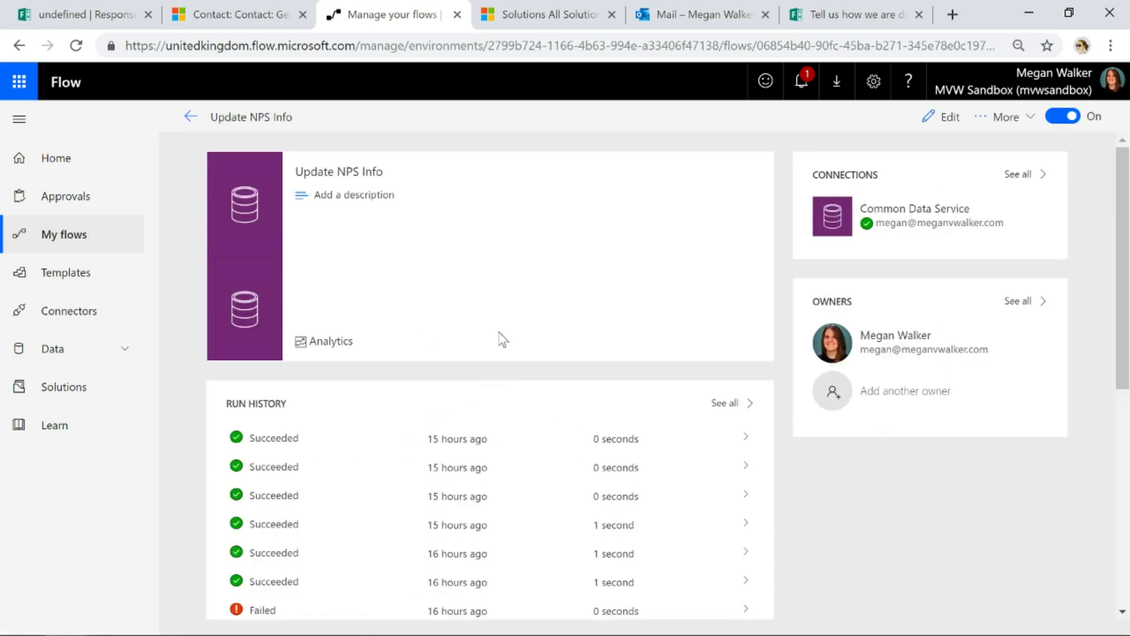
{"action": "left_click", "coordinate": [723, 407]}
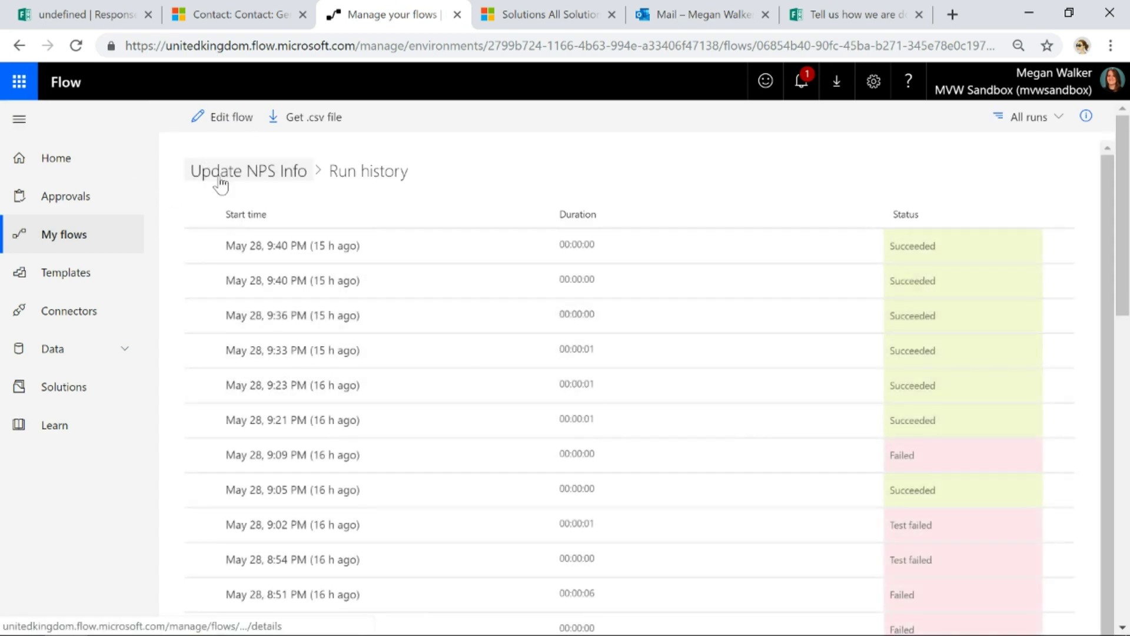
- Leave the flow's run history and switch to the Survey Feedback app to list survey responses by creation date, newest first
{"action": "left_click", "coordinate": [219, 172]}
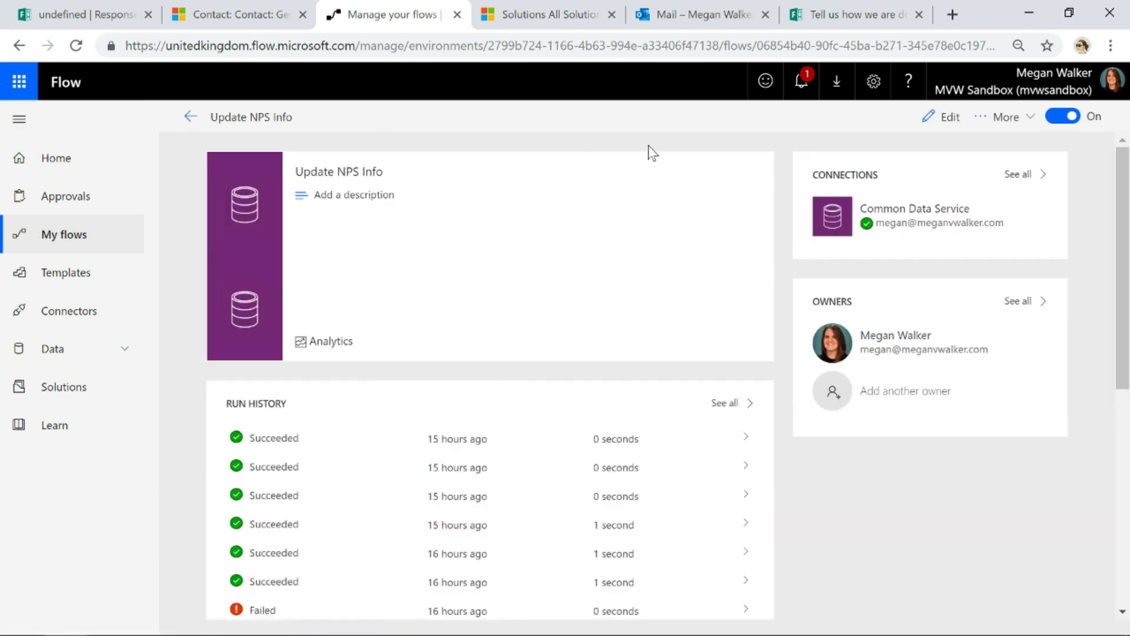
{"action": "left_click", "coordinate": [235, 15]}
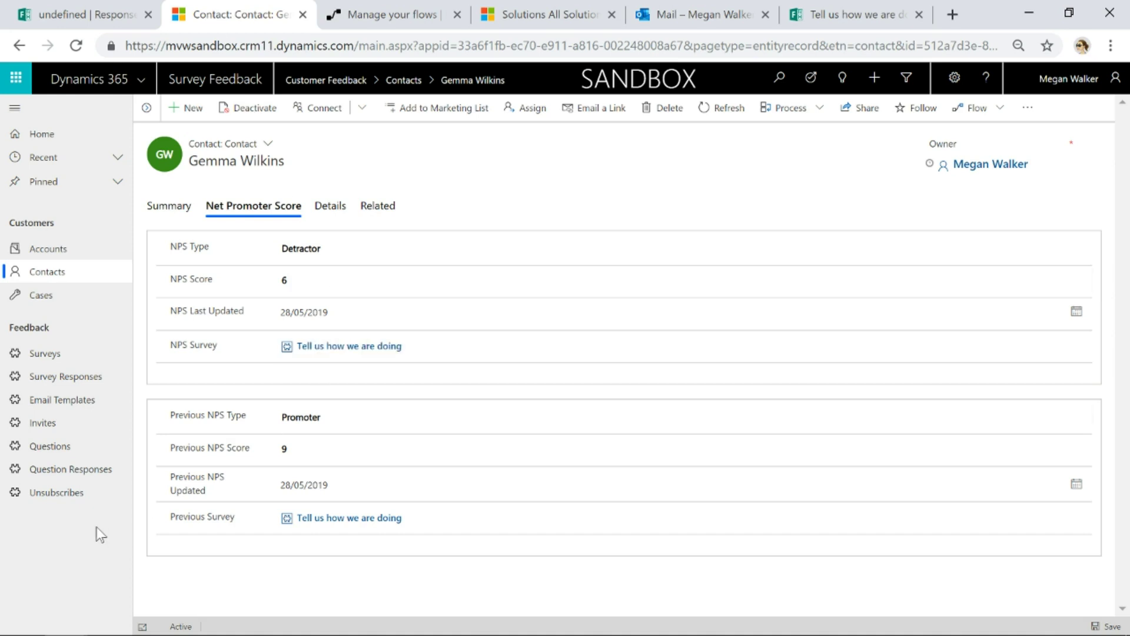
{"action": "left_click", "coordinate": [69, 380]}
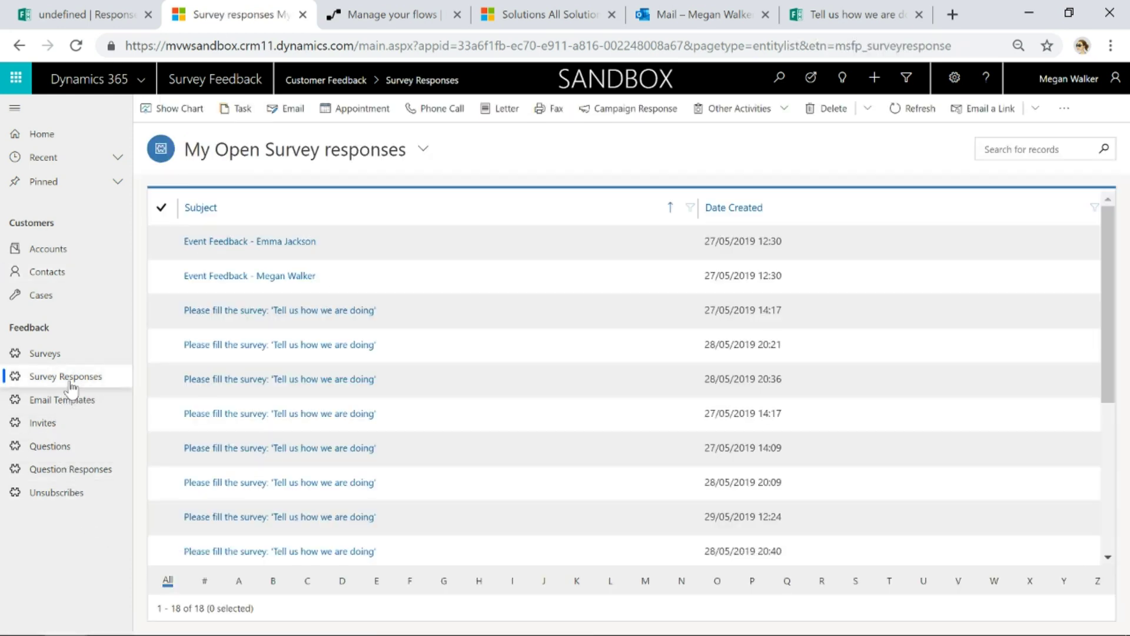
{"action": "left_click", "coordinate": [751, 219]}
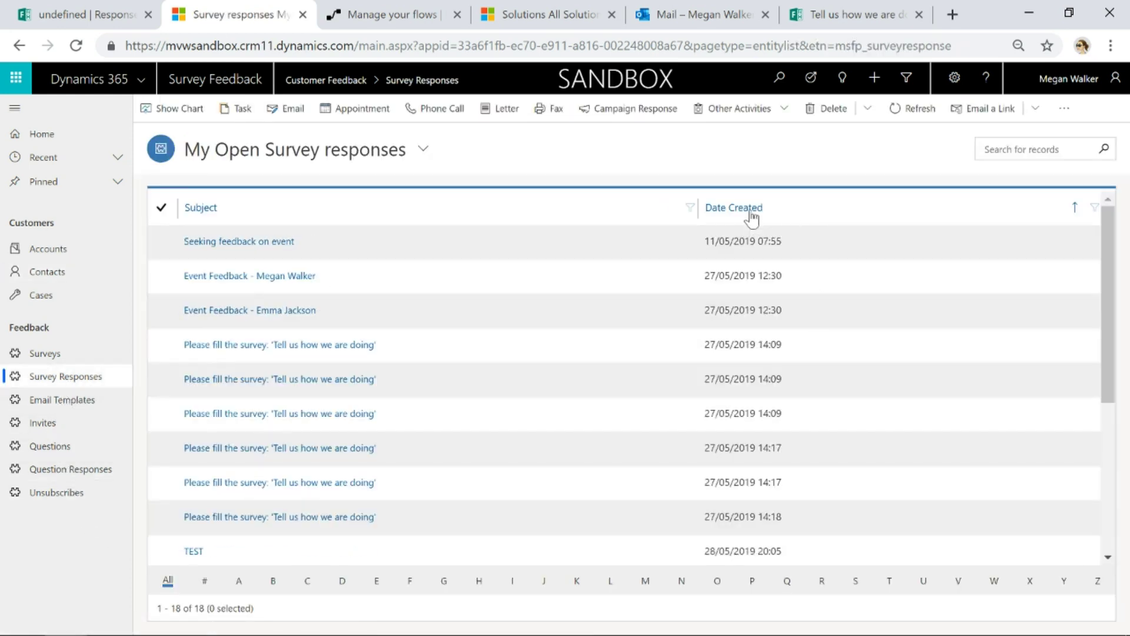
{"action": "left_click", "coordinate": [751, 219]}
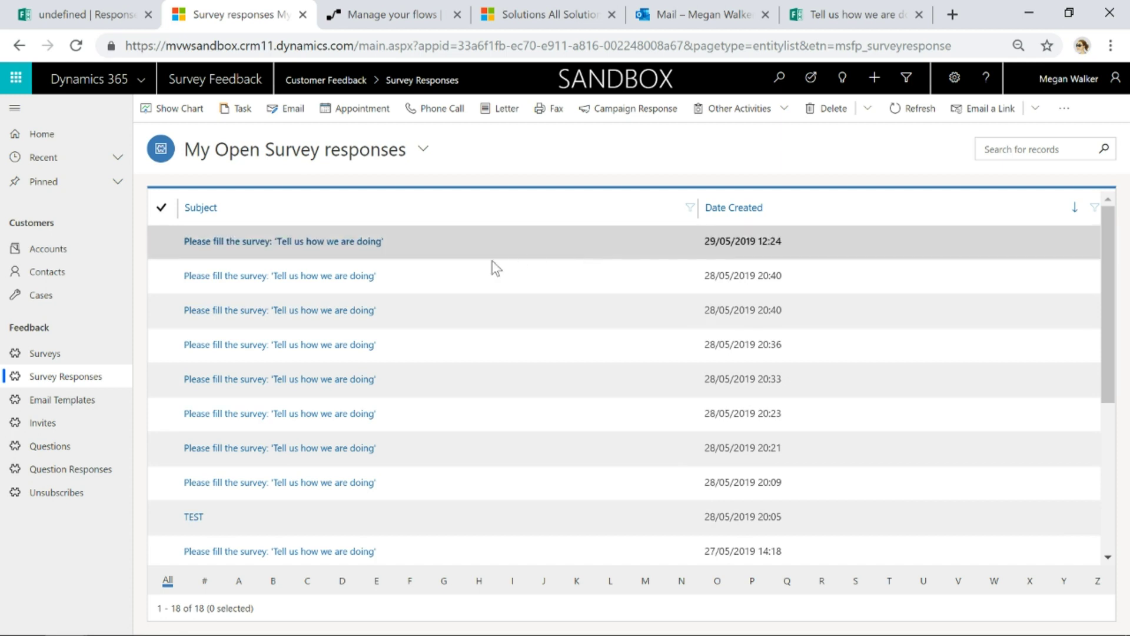
- Open the newest "Tell us how we are doing" survey response and check its regarding contact and related record types
{"action": "left_click", "coordinate": [271, 243]}
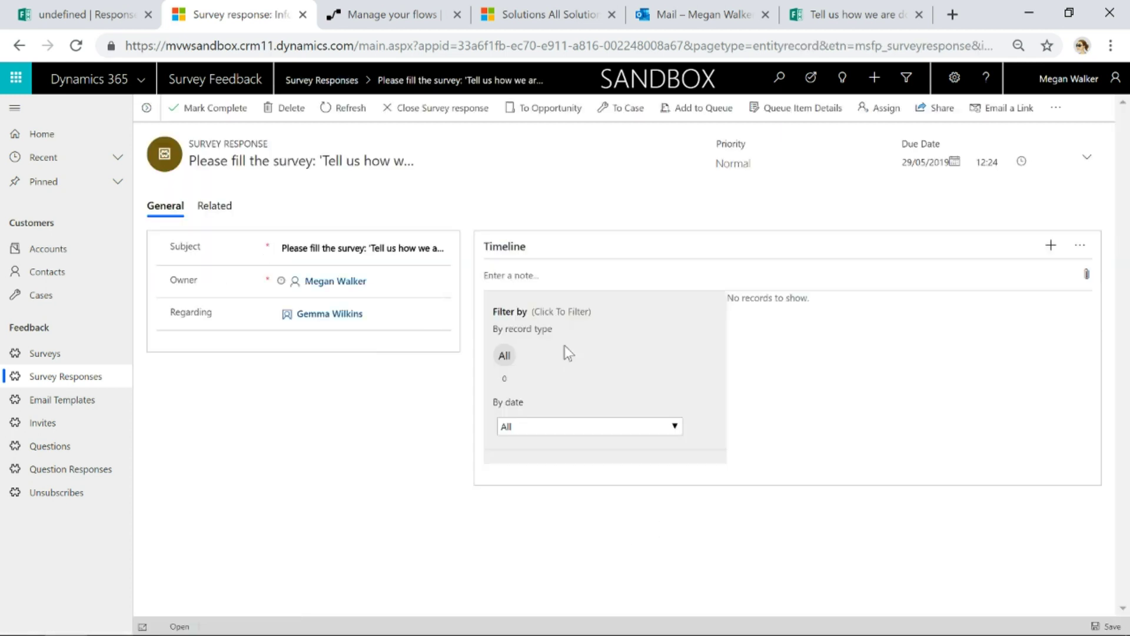
{"action": "left_click", "coordinate": [207, 208]}
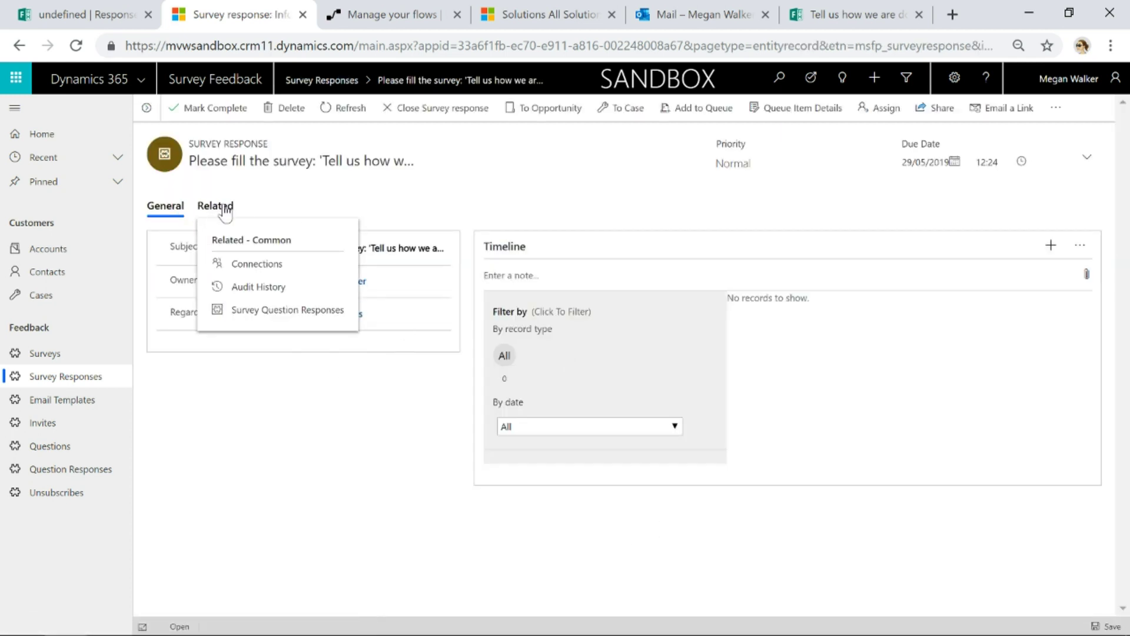
{"action": "left_click", "coordinate": [311, 468]}
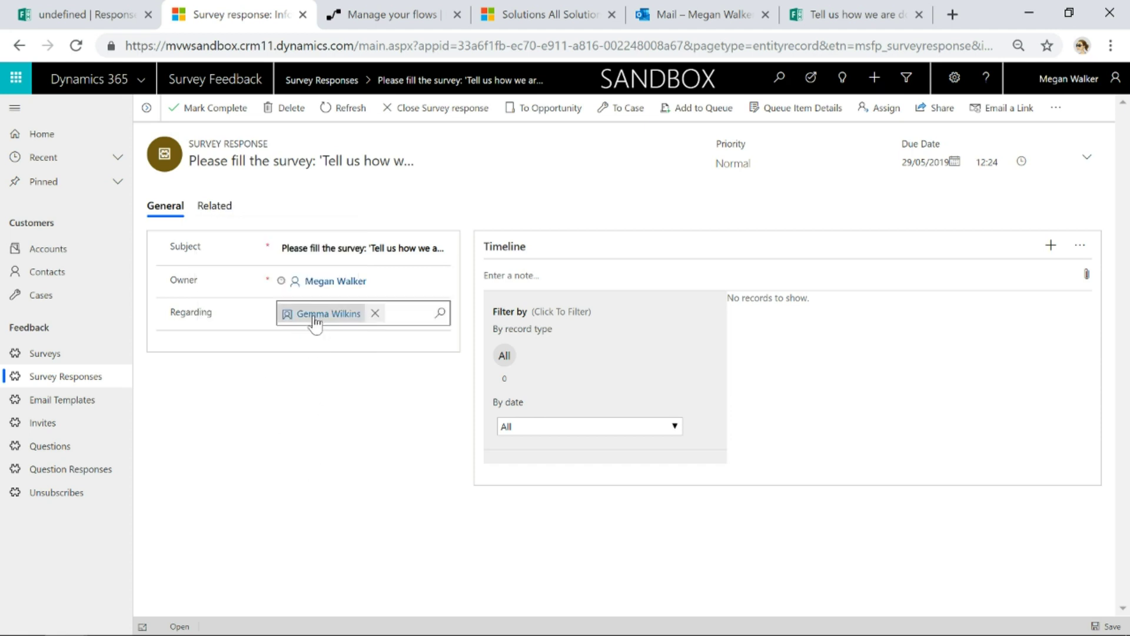
- Show the contacts list, switch back to Flow, and reopen Update NPS Info to check for a new run
{"action": "left_click", "coordinate": [55, 283]}
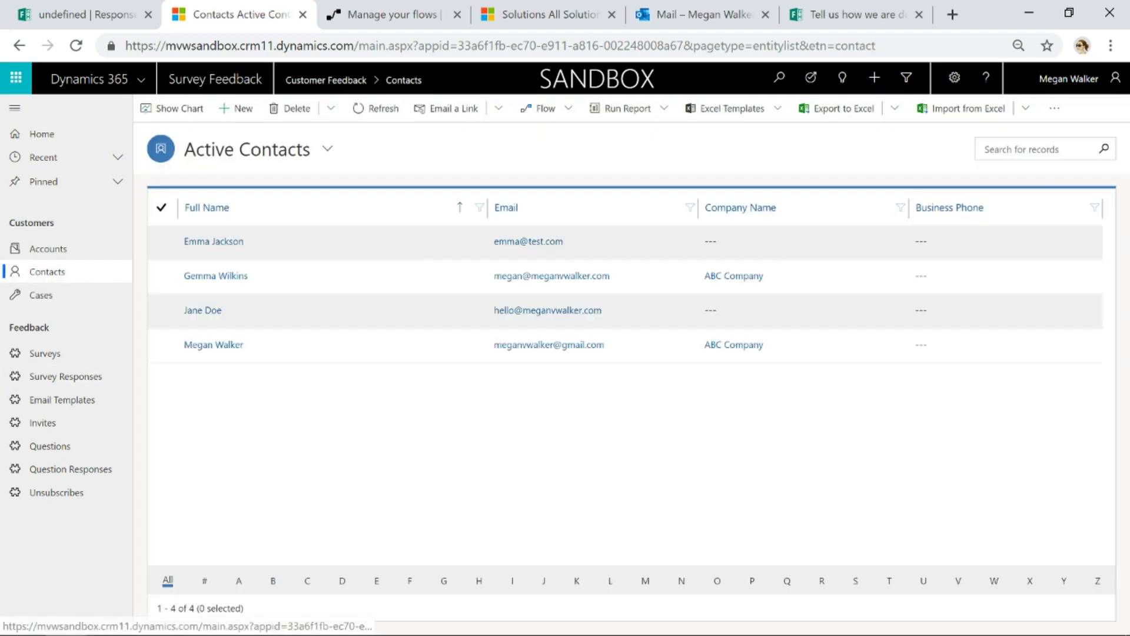
{"action": "left_click", "coordinate": [389, 15]}
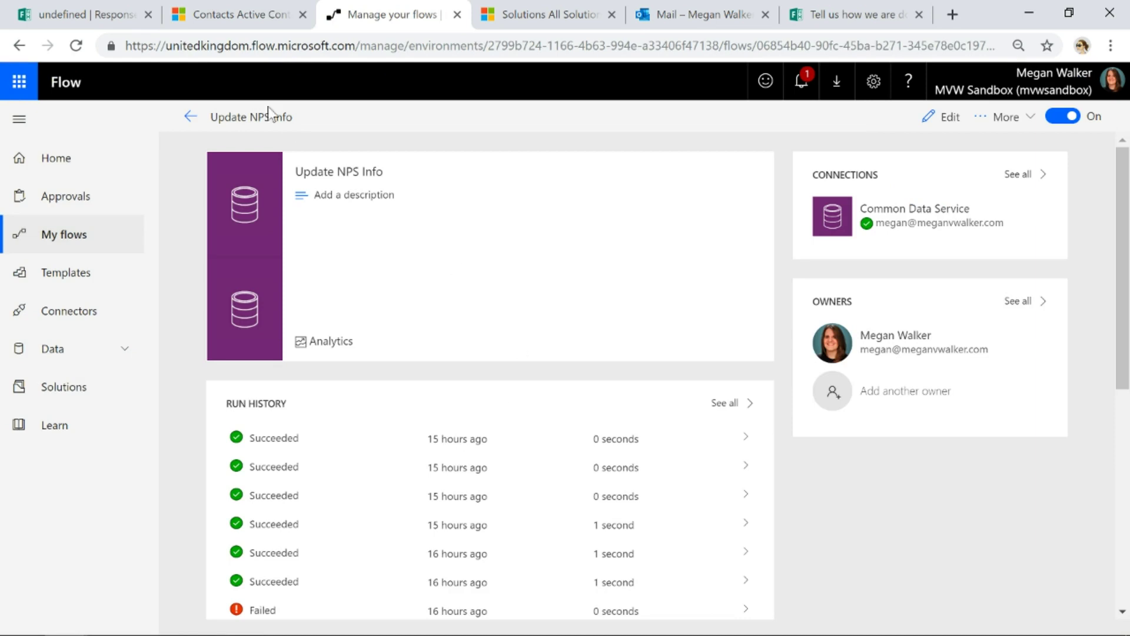
{"action": "left_click", "coordinate": [191, 116]}
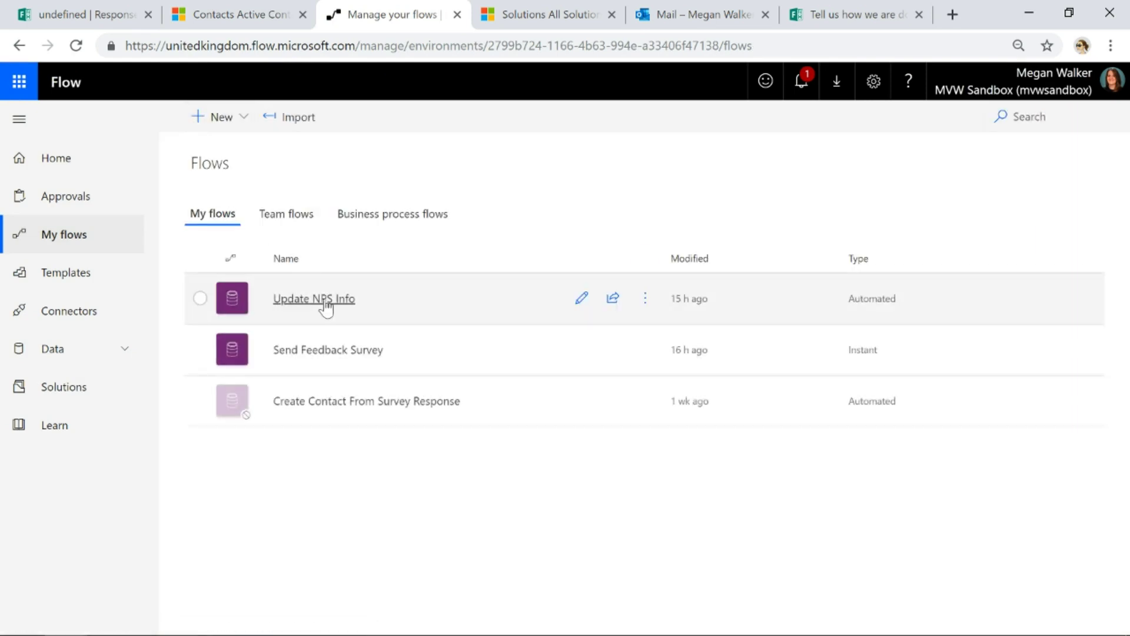
{"action": "left_click", "coordinate": [326, 300]}
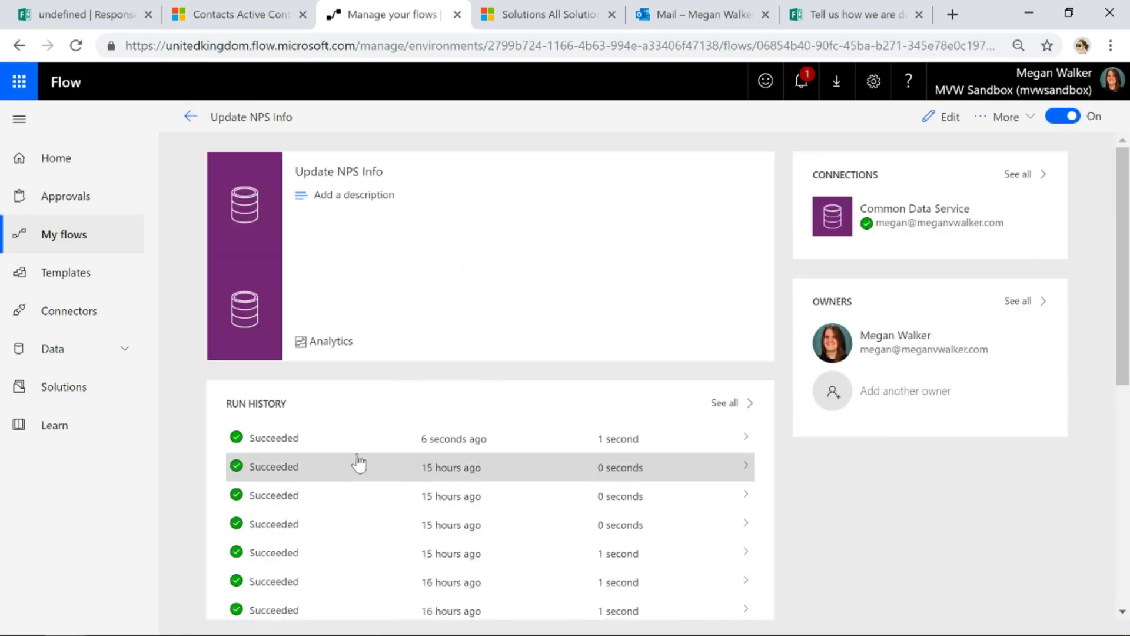
- Switch to the Survey Feedback app and examine the Net Promoter Score details of the contact who answered the survey
{"action": "left_click", "coordinate": [201, 13]}
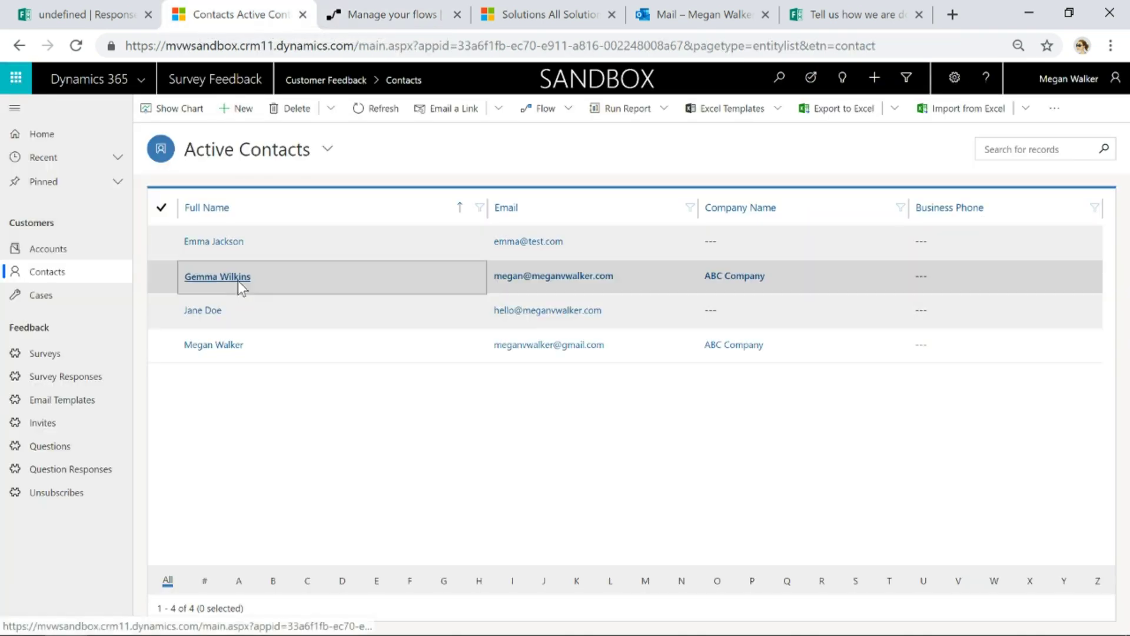
{"action": "left_click", "coordinate": [238, 277]}
{"action": "left_click", "coordinate": [252, 207]}
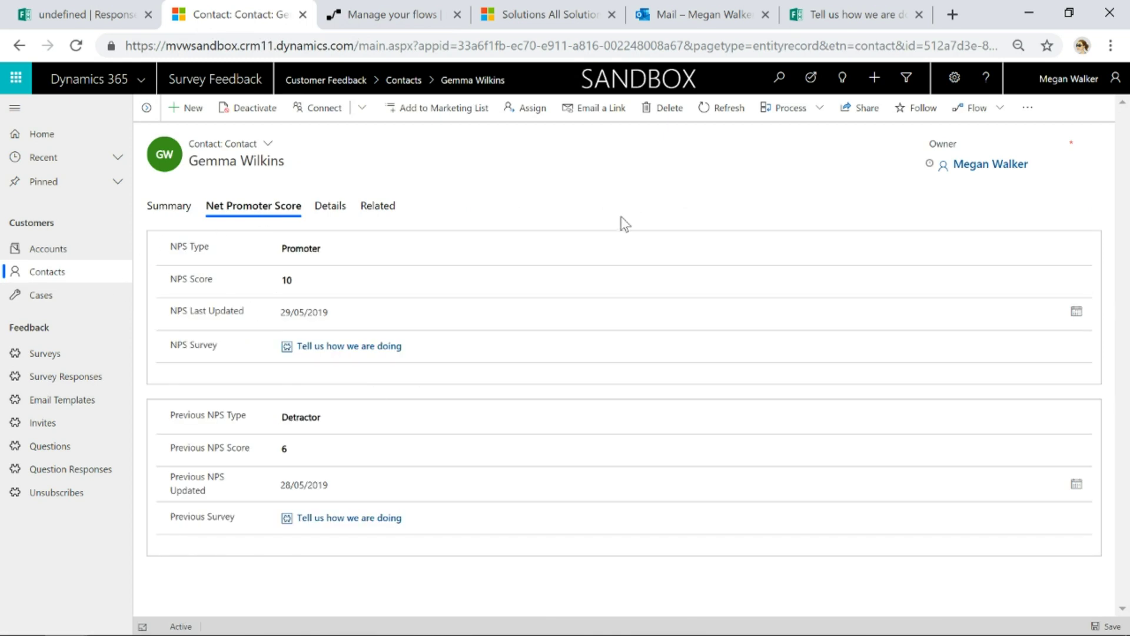
{"action": "left_click", "coordinate": [312, 280]}
- Open the ABC Company account's Net Promoter Score details and recalculate No. of Promoters and No. of Detractors
{"action": "left_click", "coordinate": [43, 253]}
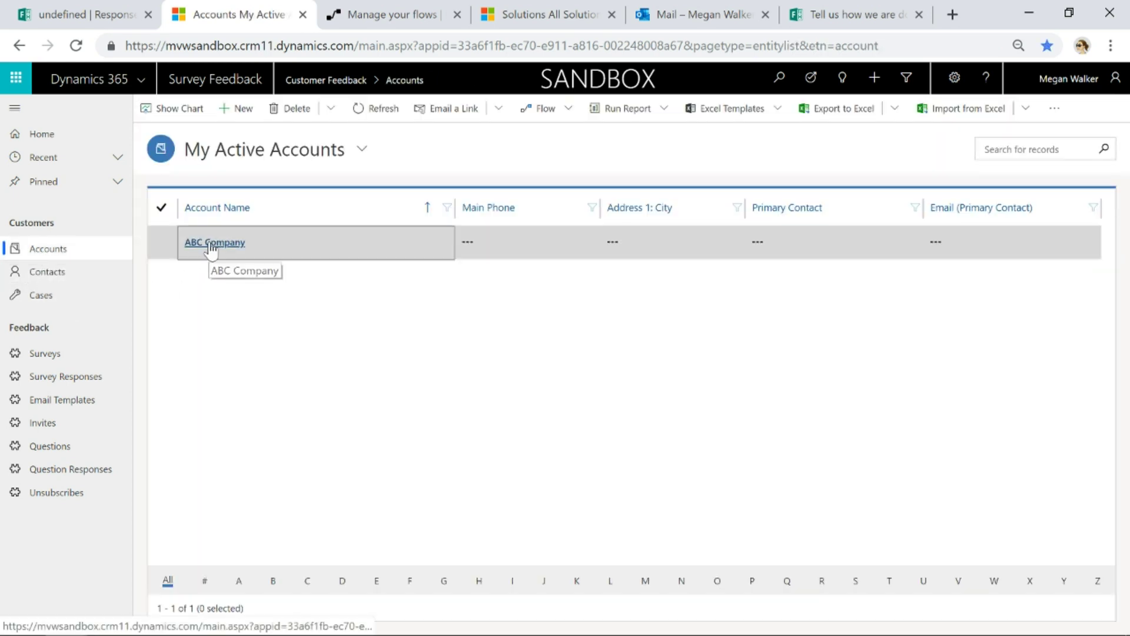
{"action": "left_click", "coordinate": [212, 244]}
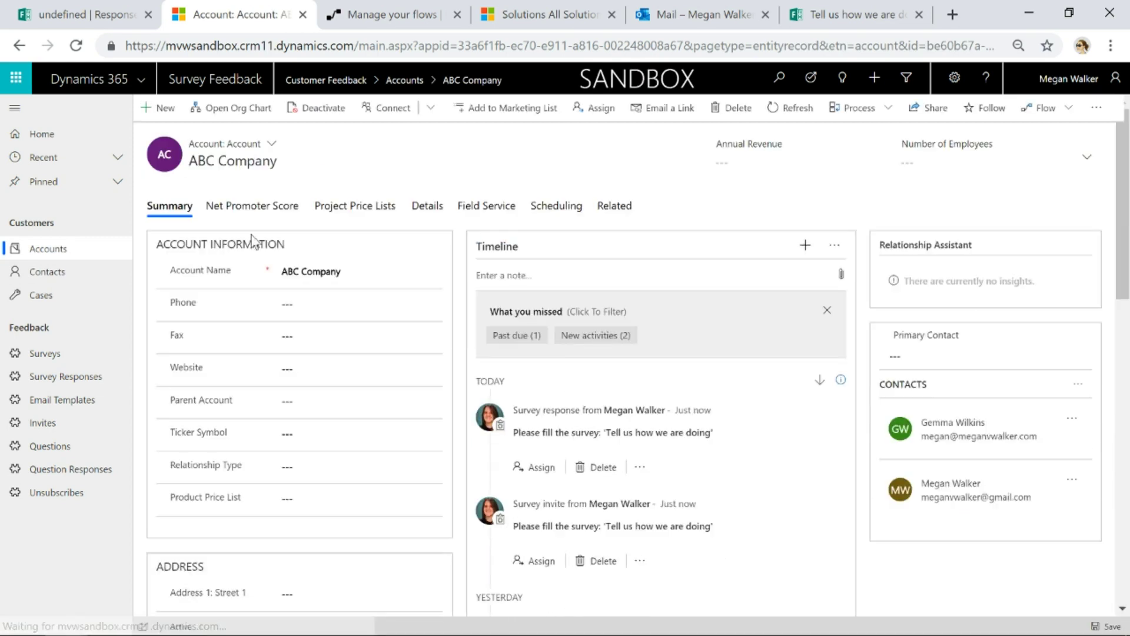
{"action": "left_click", "coordinate": [248, 210]}
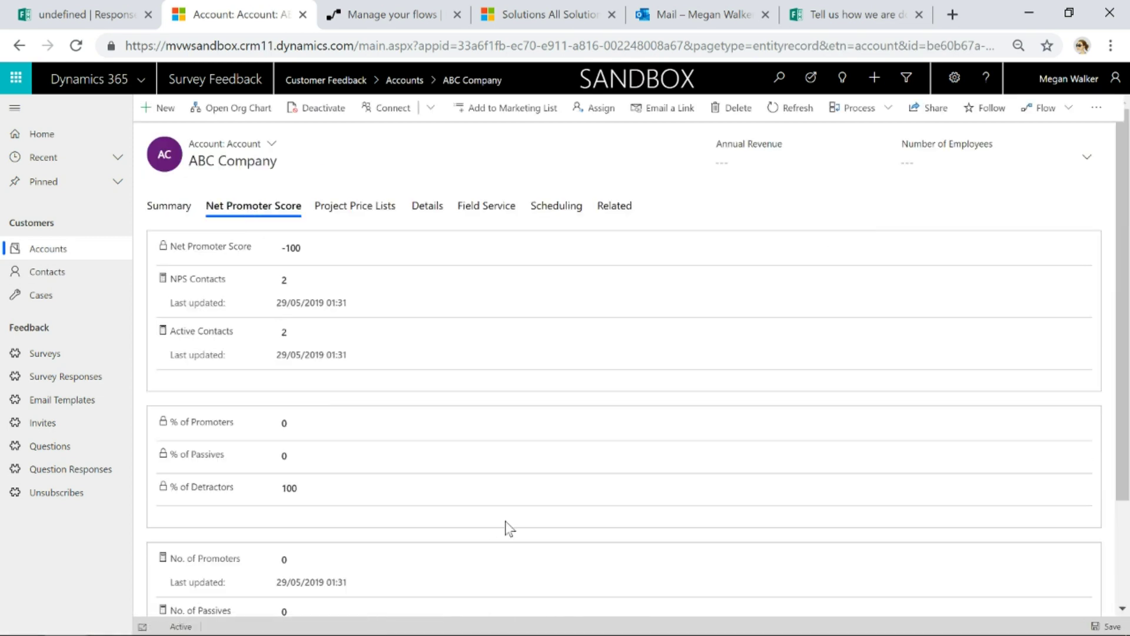
{"action": "scroll", "coordinate": [494, 400], "scroll_direction": "down", "scroll_amount": 2}
{"action": "mouse_move", "coordinate": [315, 479]}
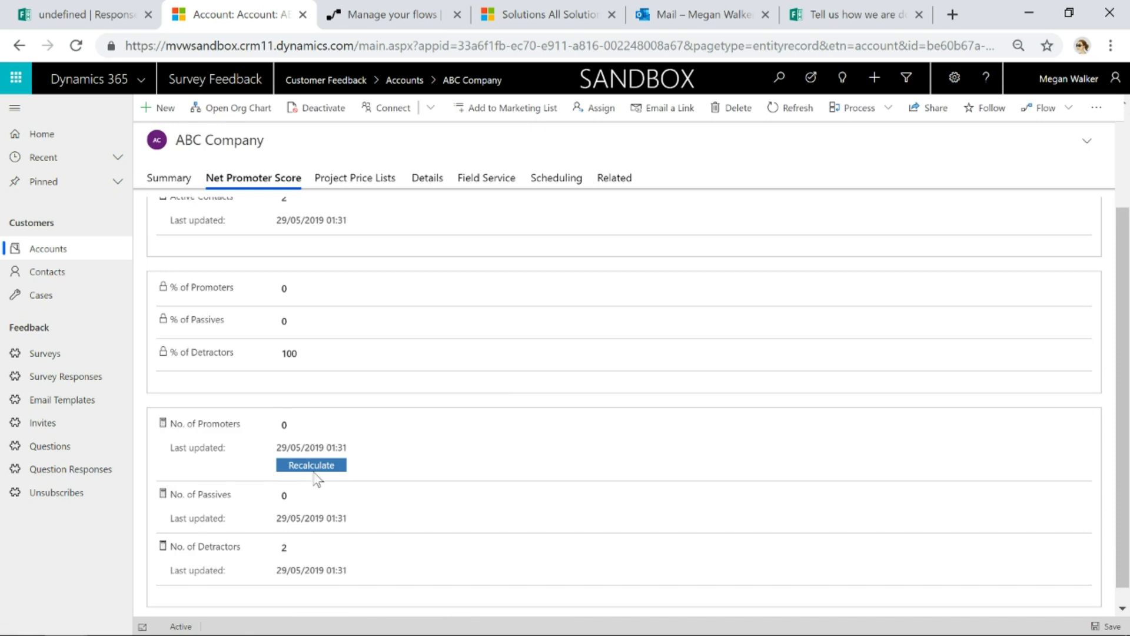
{"action": "mouse_move", "coordinate": [170, 564]}
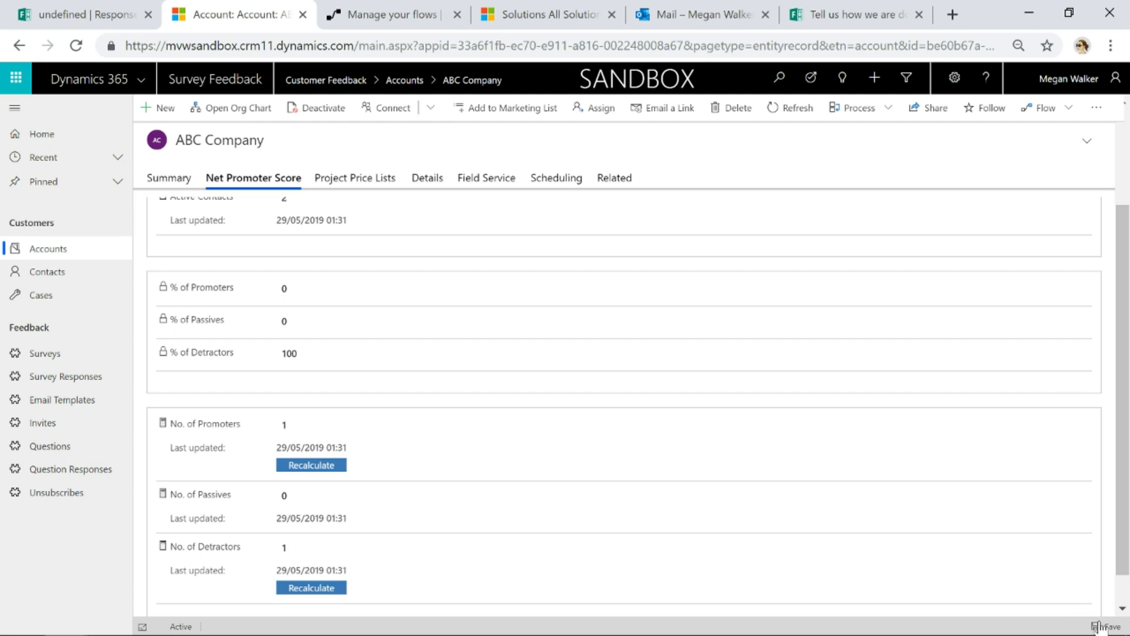
{"action": "scroll", "coordinate": [497, 429], "scroll_direction": "up", "scroll_amount": 3}
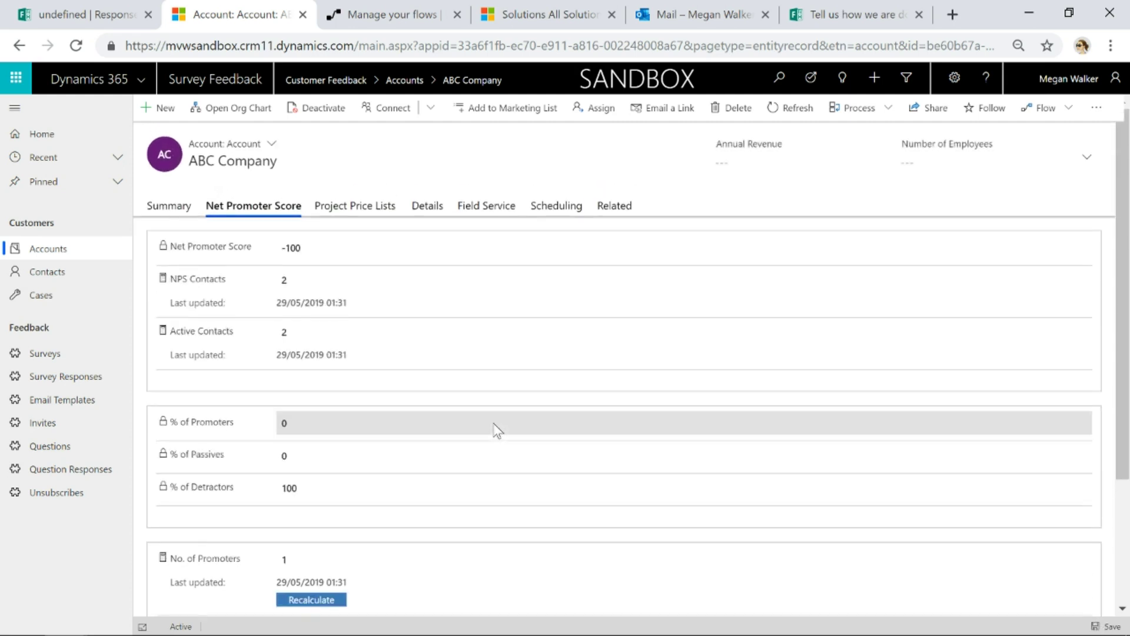
- Reload the ABC Company account and examine its Net Promoter Score, percentages, and promoter and detractor counts
{"action": "left_click", "coordinate": [75, 45]}
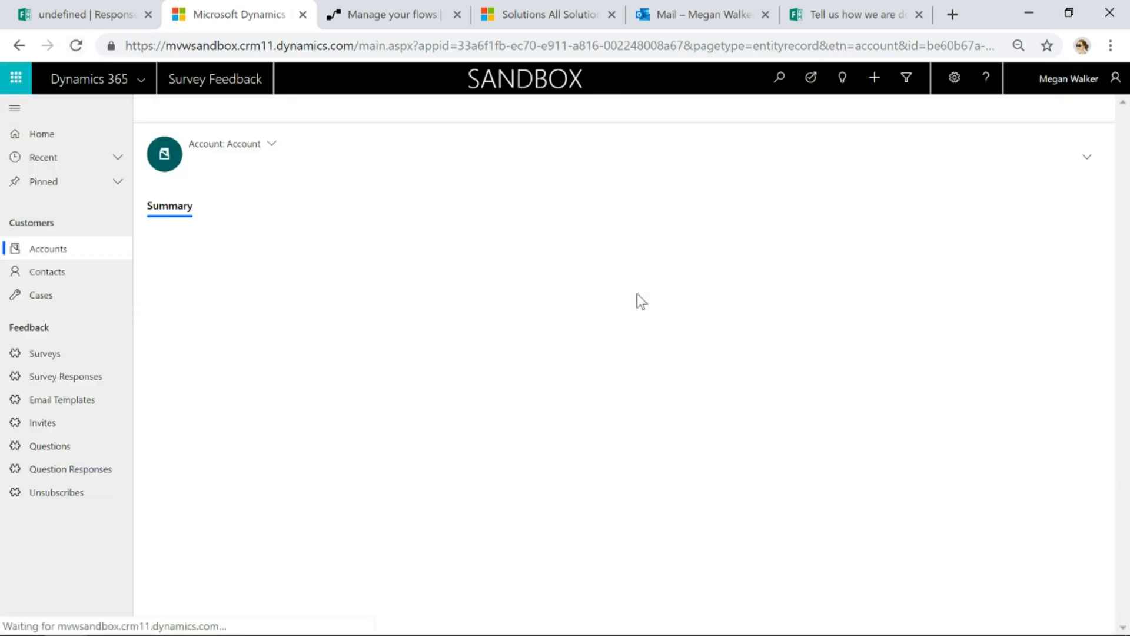
{"action": "left_click", "coordinate": [268, 215]}
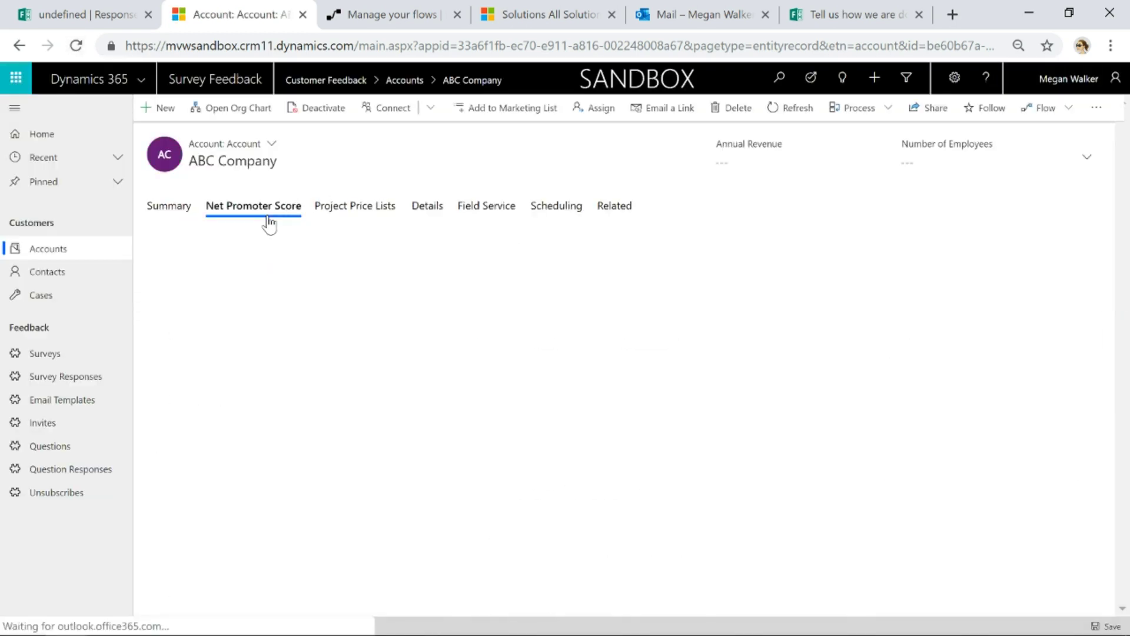
{"action": "scroll", "coordinate": [606, 345], "scroll_direction": "down", "scroll_amount": 3}
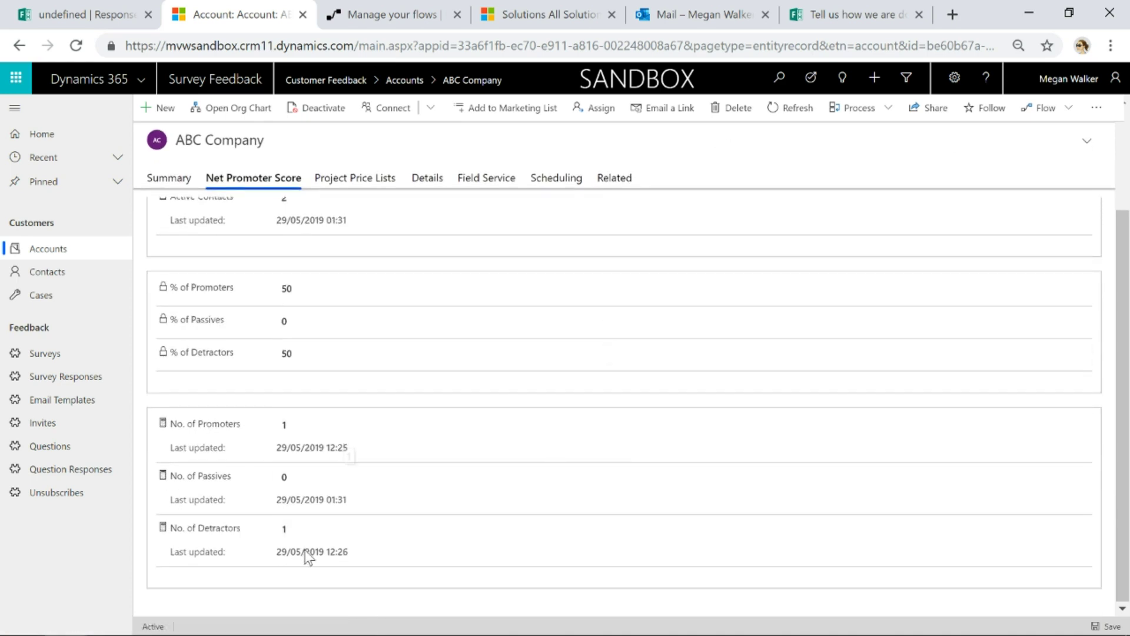
{"action": "scroll", "coordinate": [340, 539], "scroll_direction": "up", "scroll_amount": 3}
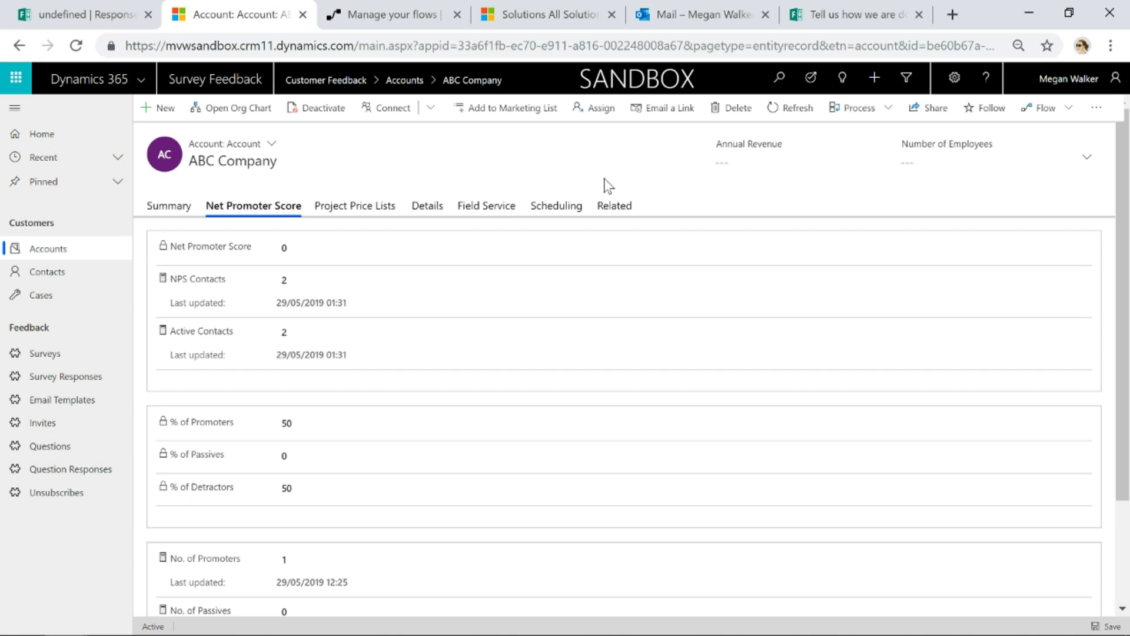
- Switch to Dynamics 365 Settings, examine the mvwsandbox business unit's Net Promoter Score fields, and return to the ABC Company account
{"action": "left_click", "coordinate": [539, 14]}
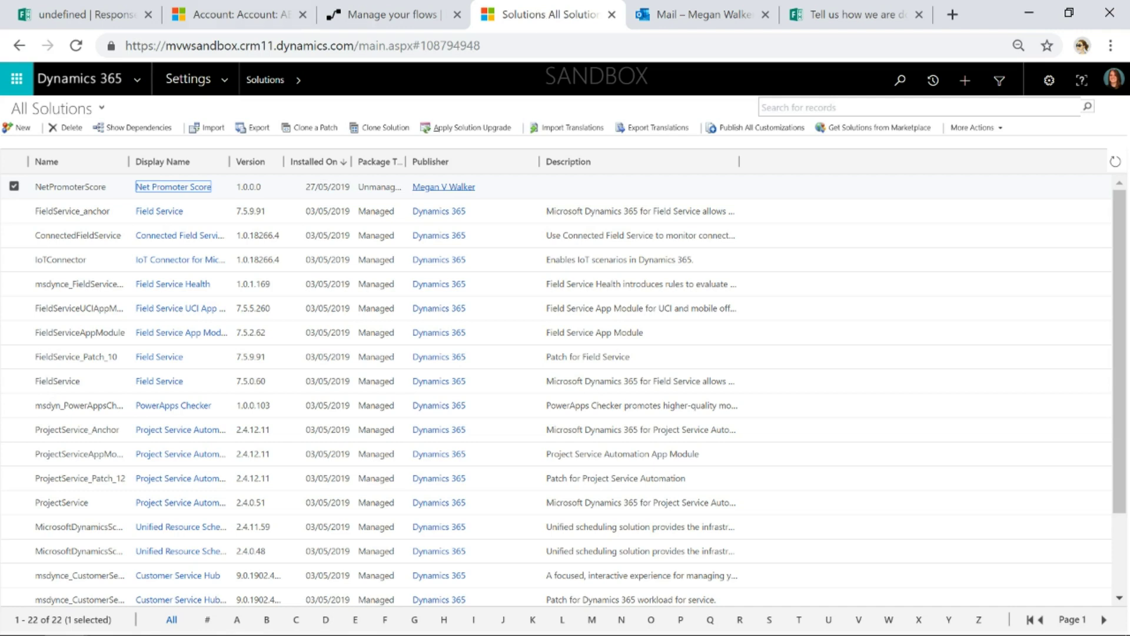
{"action": "left_click", "coordinate": [220, 92]}
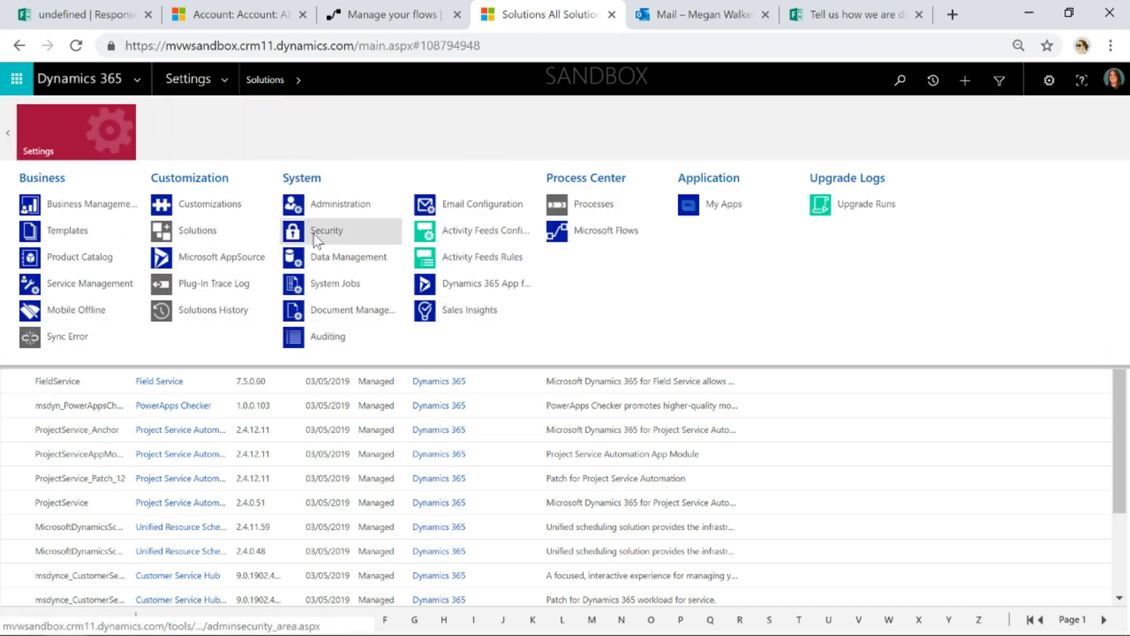
{"action": "left_click", "coordinate": [314, 234]}
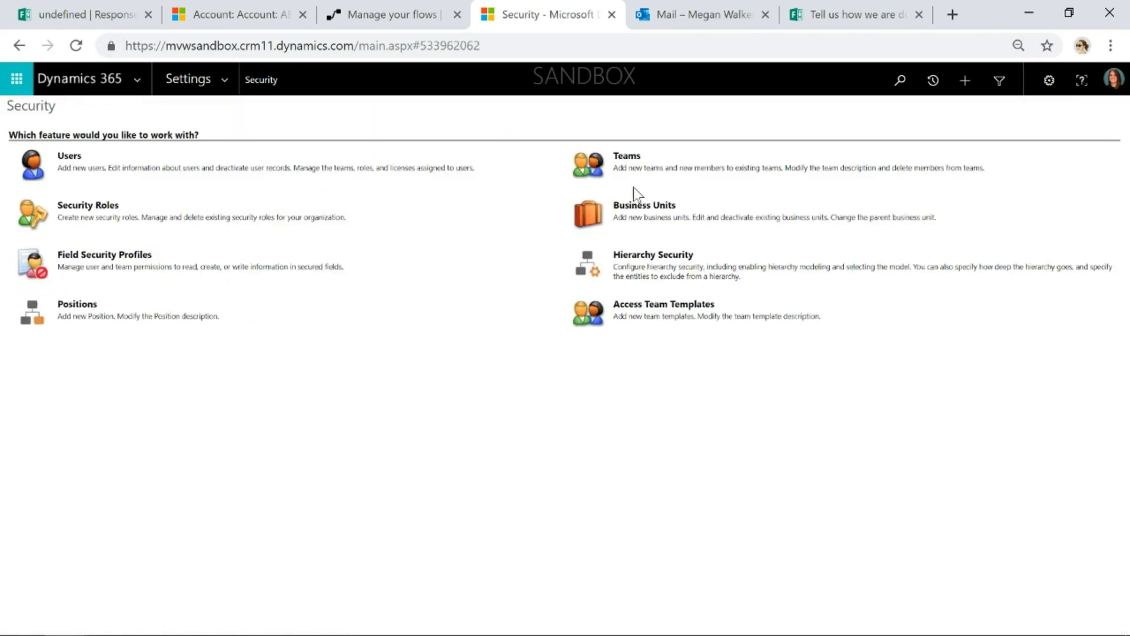
{"action": "left_click", "coordinate": [643, 206]}
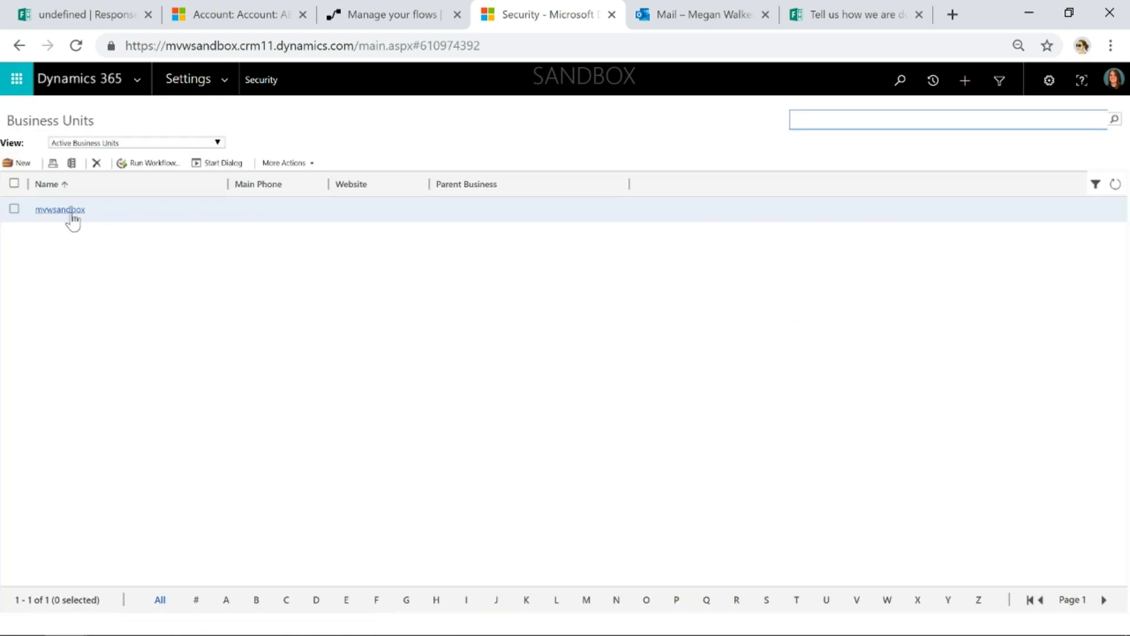
{"action": "left_click", "coordinate": [70, 213]}
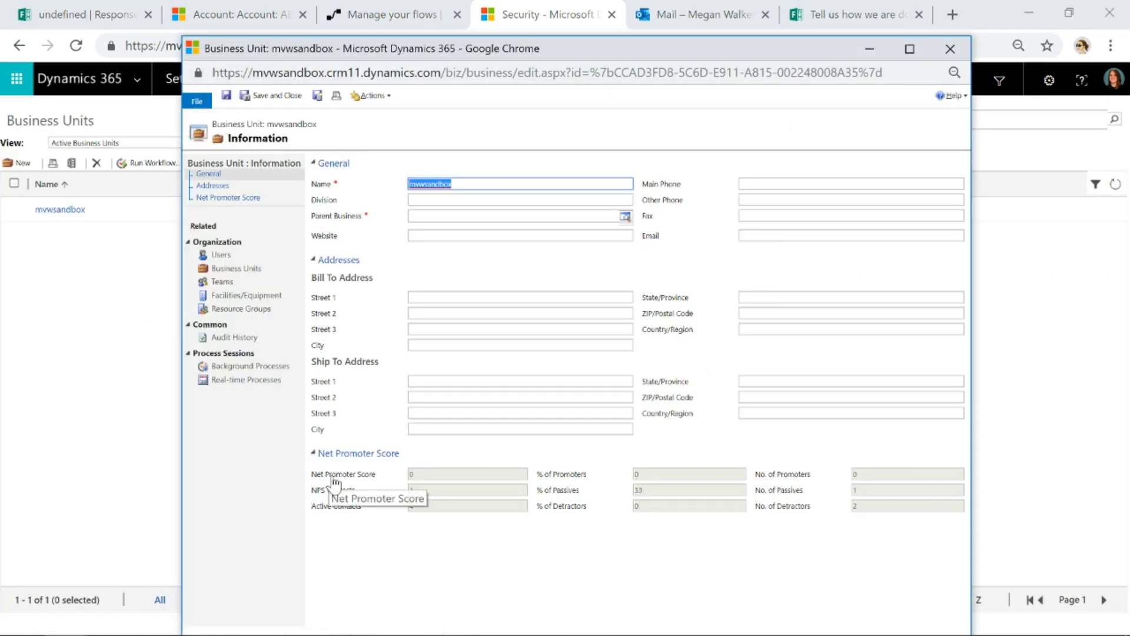
{"action": "key", "text": "ctrl+plus"}
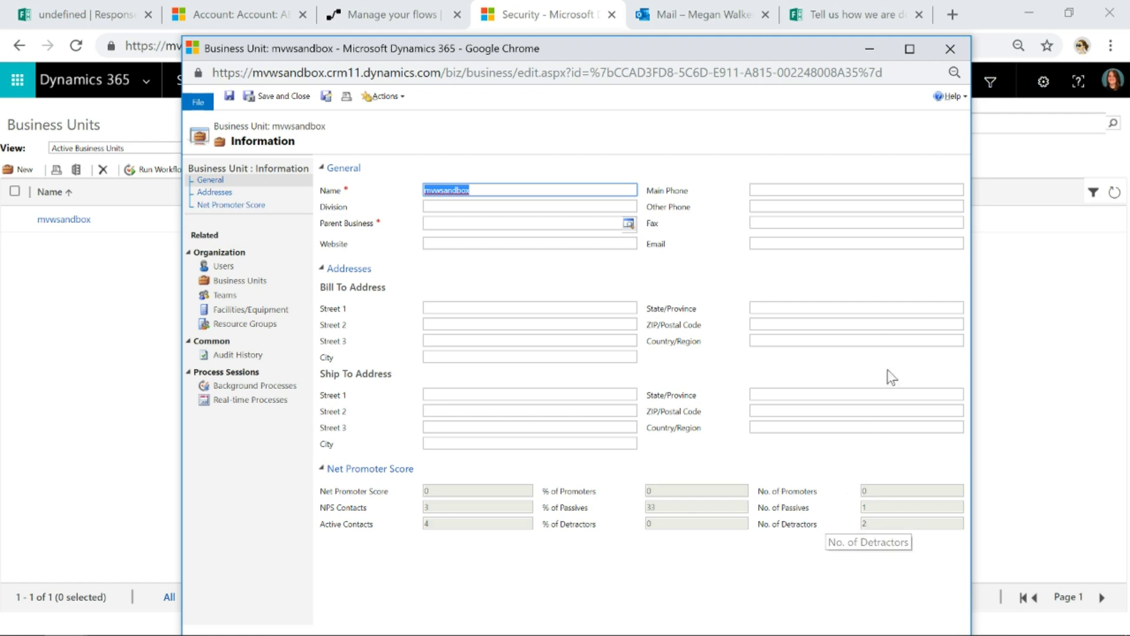
{"action": "left_click", "coordinate": [951, 48]}
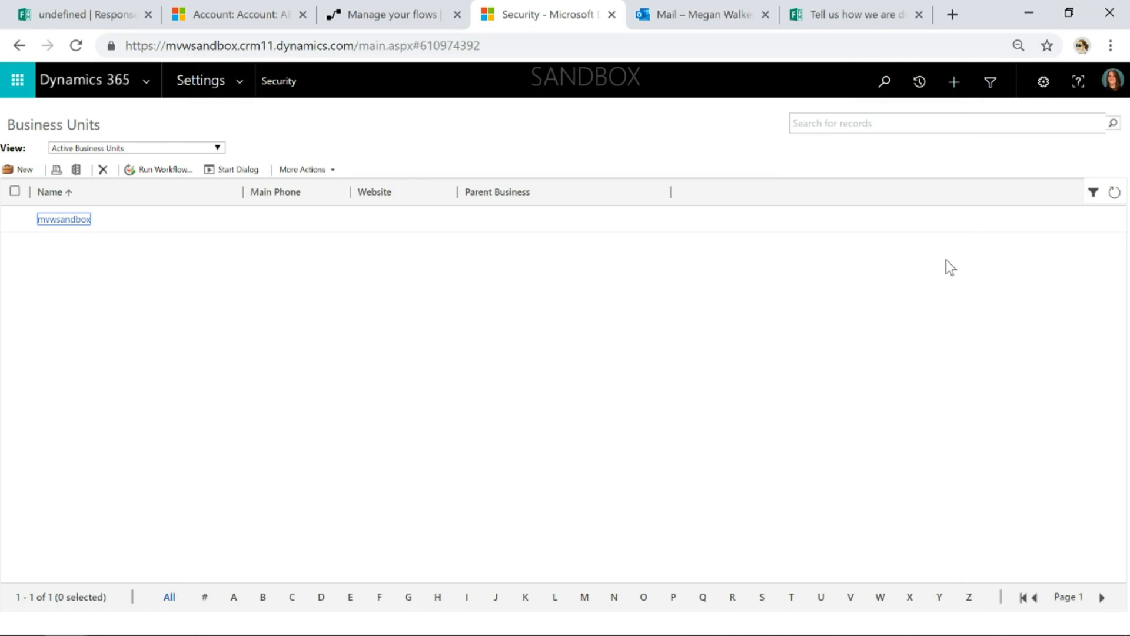
{"action": "left_click", "coordinate": [174, 9]}
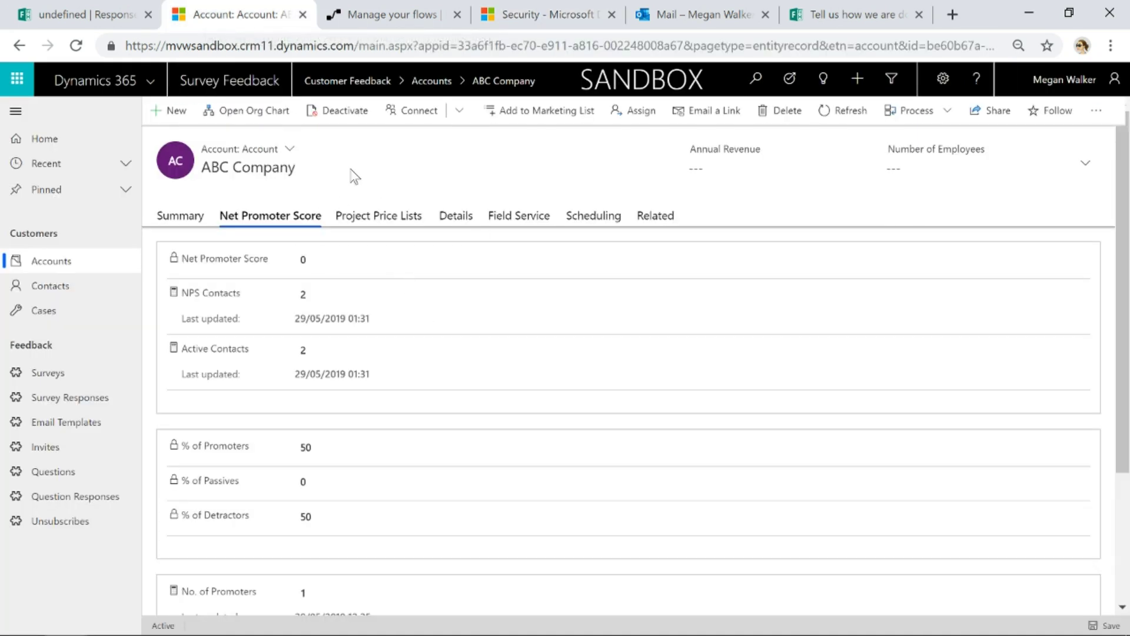